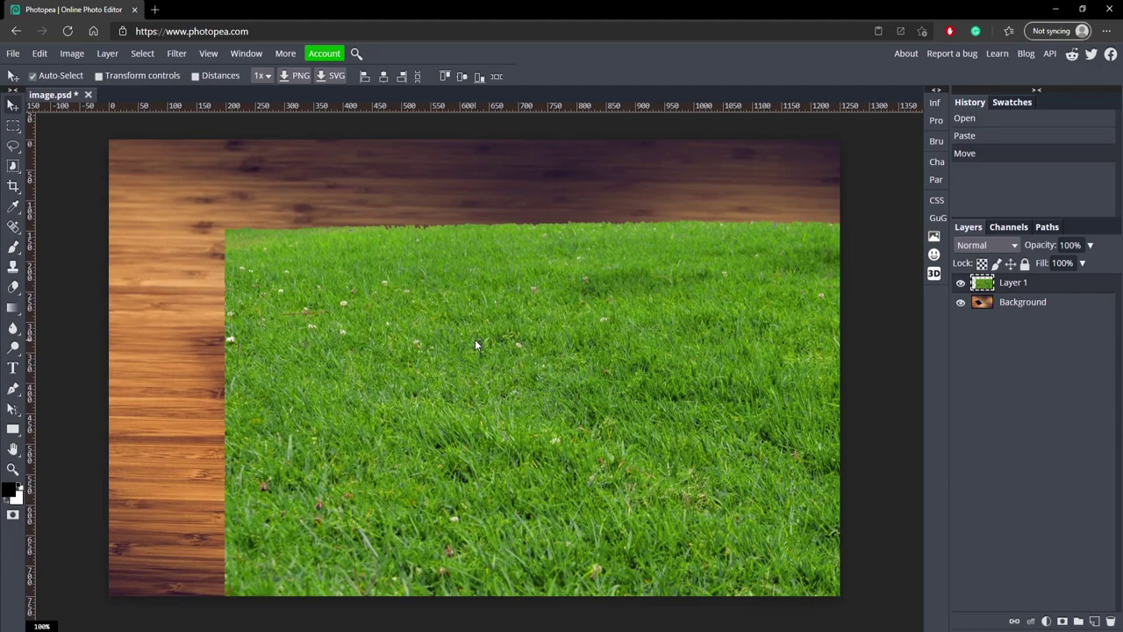
# - Free-transform the grass layer down to about 38.6% and place it over the phone
pyautogui.hotkey('ctrl', 'alt', 't')
pyautogui.moveTo(267, 176); pyautogui.dragTo(237, 281)
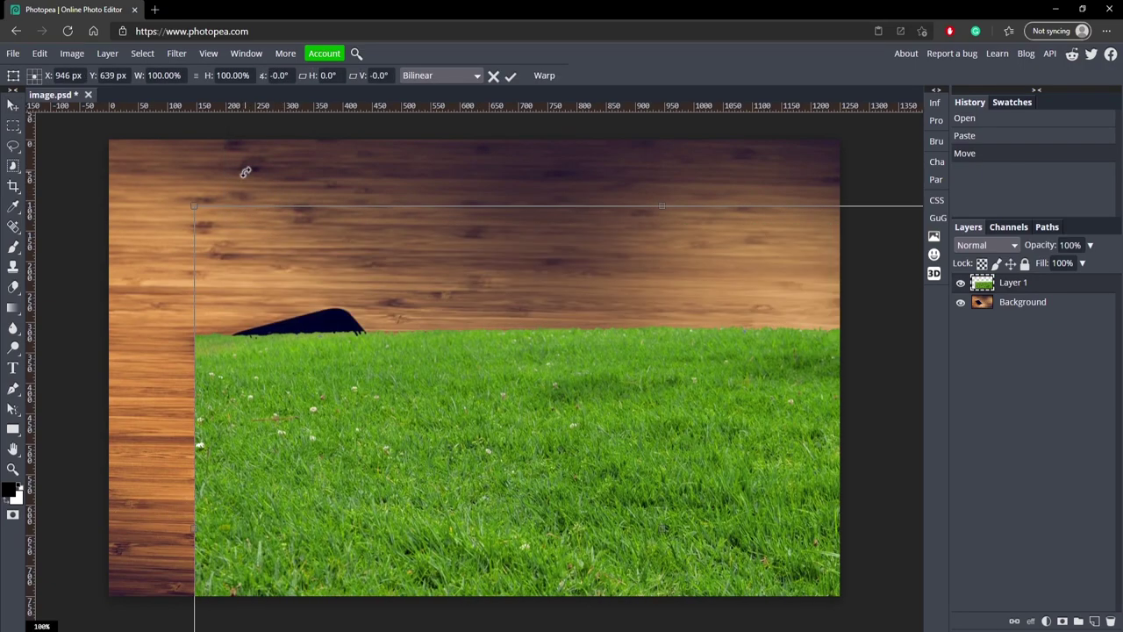
pyautogui.moveTo(195, 205); pyautogui.dragTo(348, 371)
pyautogui.moveTo(497, 445); pyautogui.dragTo(309, 355)
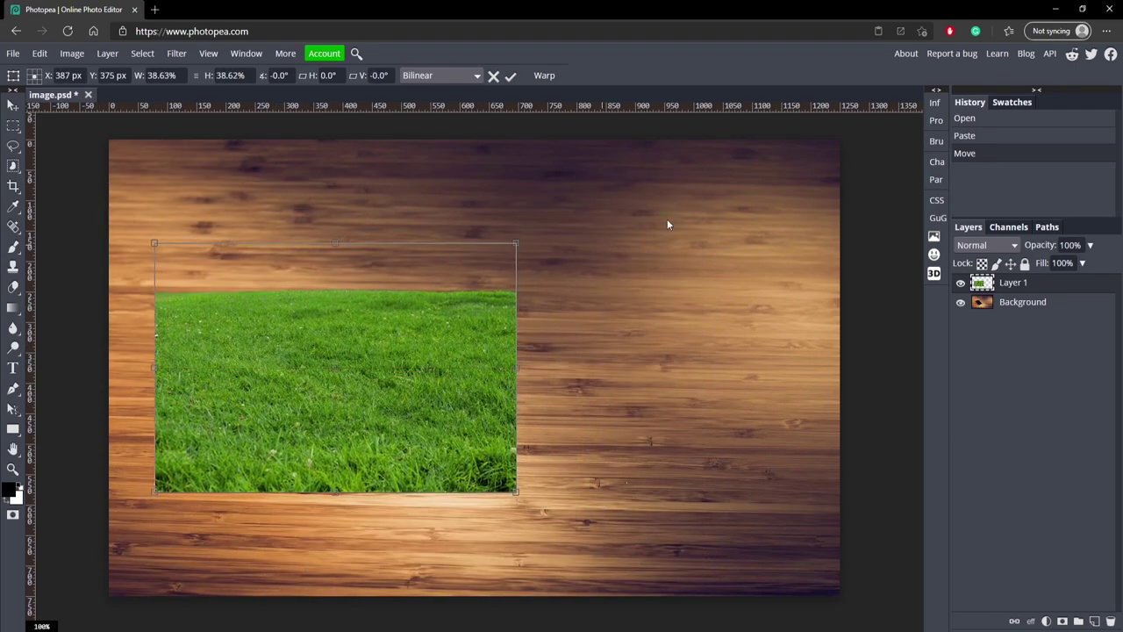
pyautogui.press('Return')
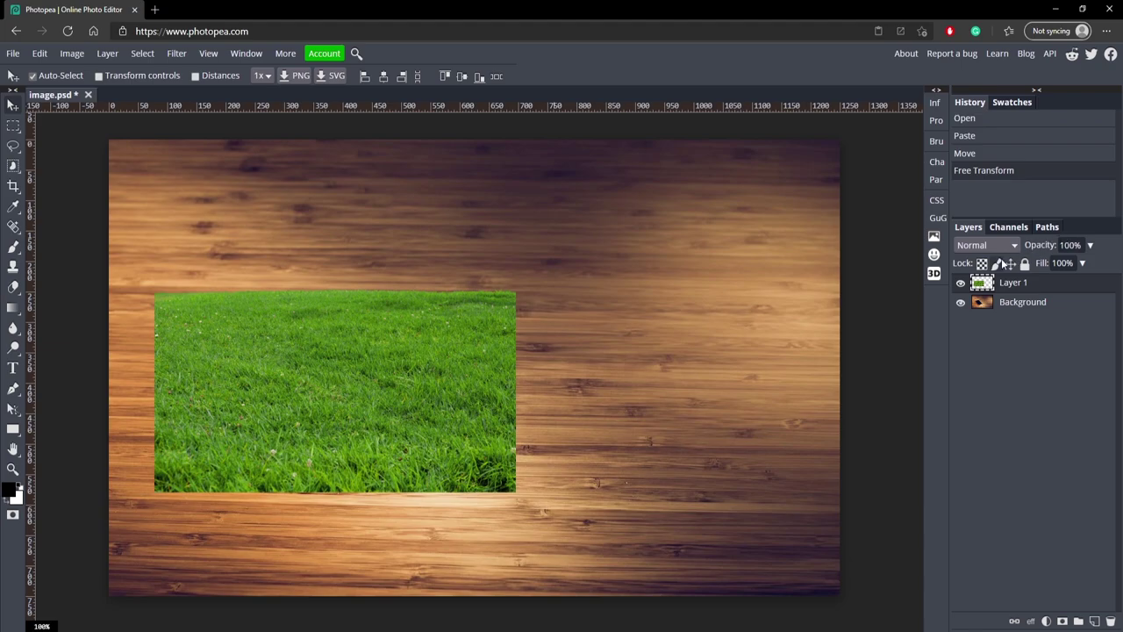
# - Lower the grass layer's opacity to 59% so the phone beneath can be traced up close
pyautogui.click(1090, 245)
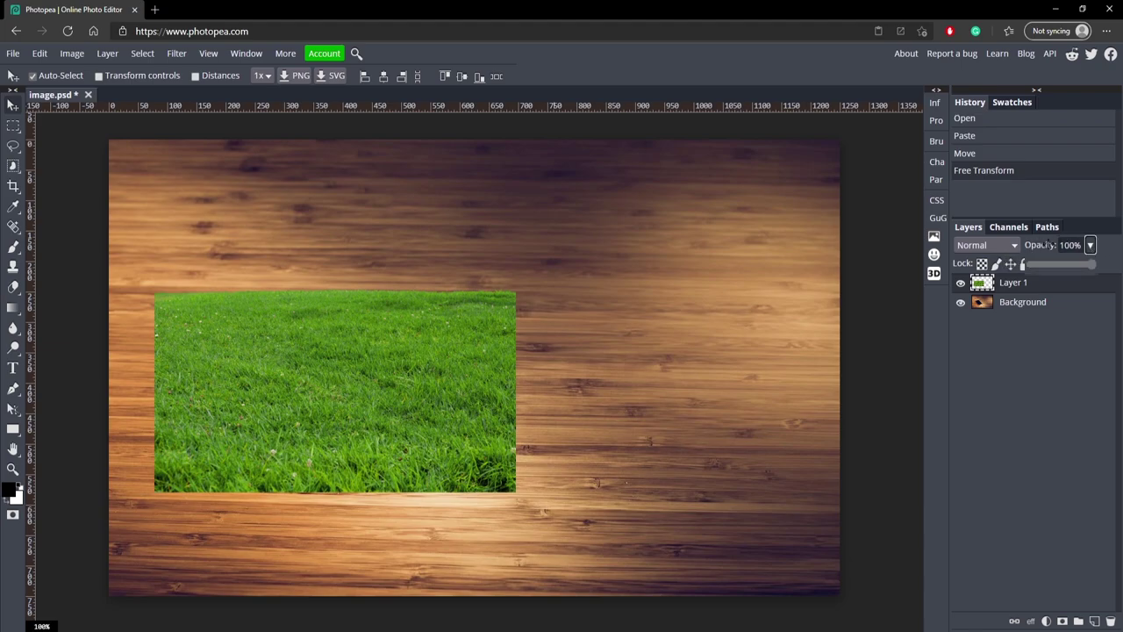
pyautogui.moveTo(1076, 262); pyautogui.dragTo(1065, 263)
pyautogui.click(12, 469)
pyautogui.click(220, 396)
pyautogui.click(219, 396)
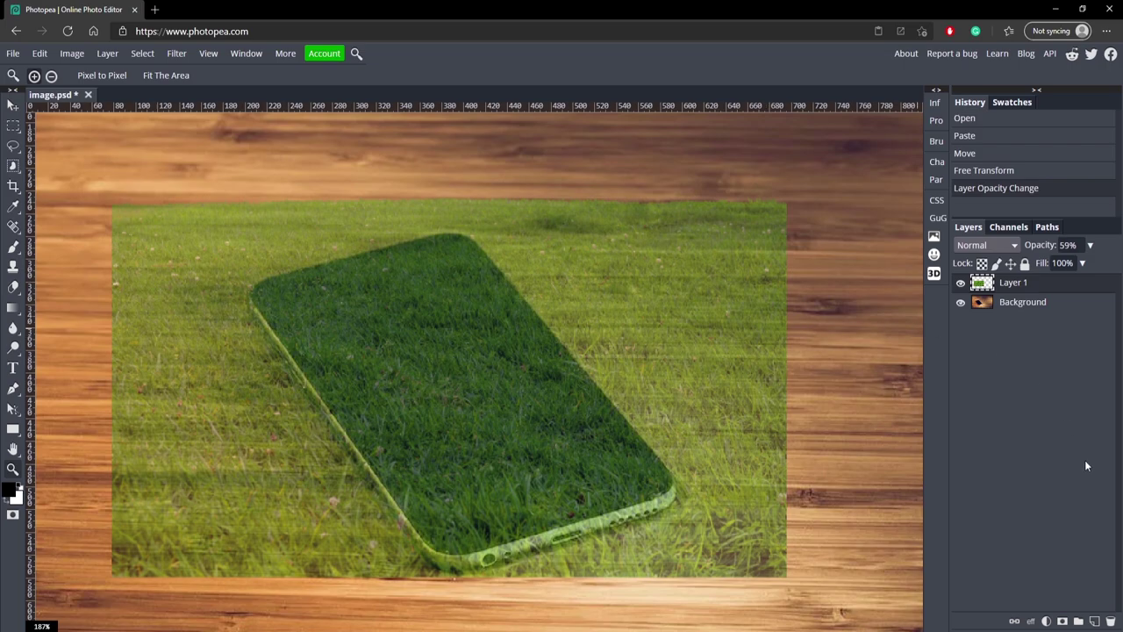
# - Add a raster mask to the grass layer and paint away the outer grass around the phone with a black brush
pyautogui.click(1062, 621)
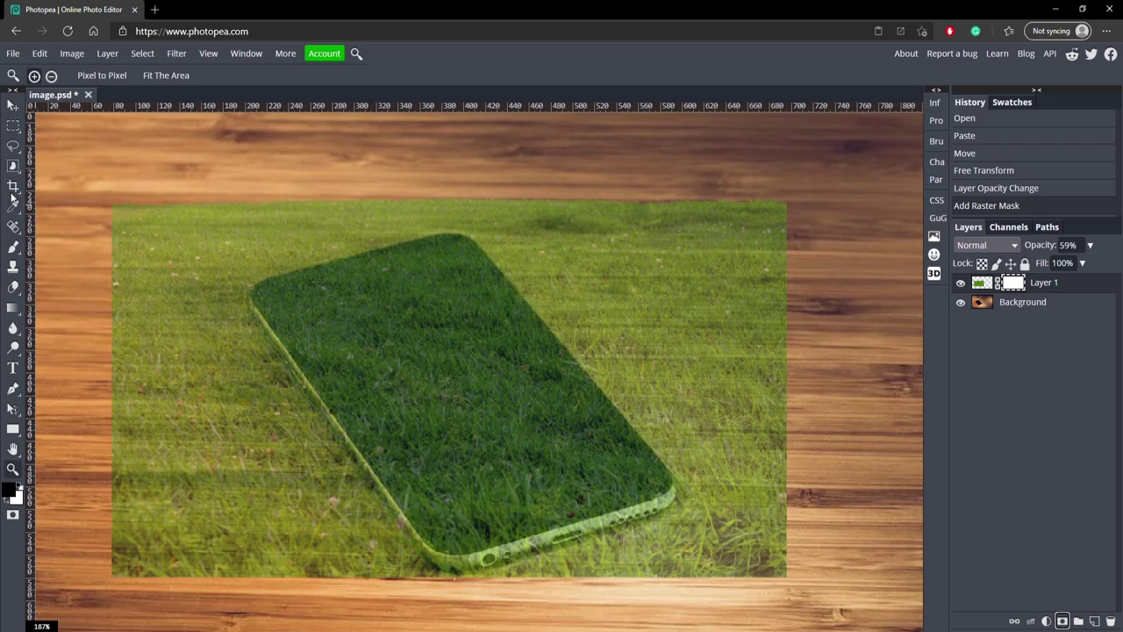
pyautogui.click(12, 247)
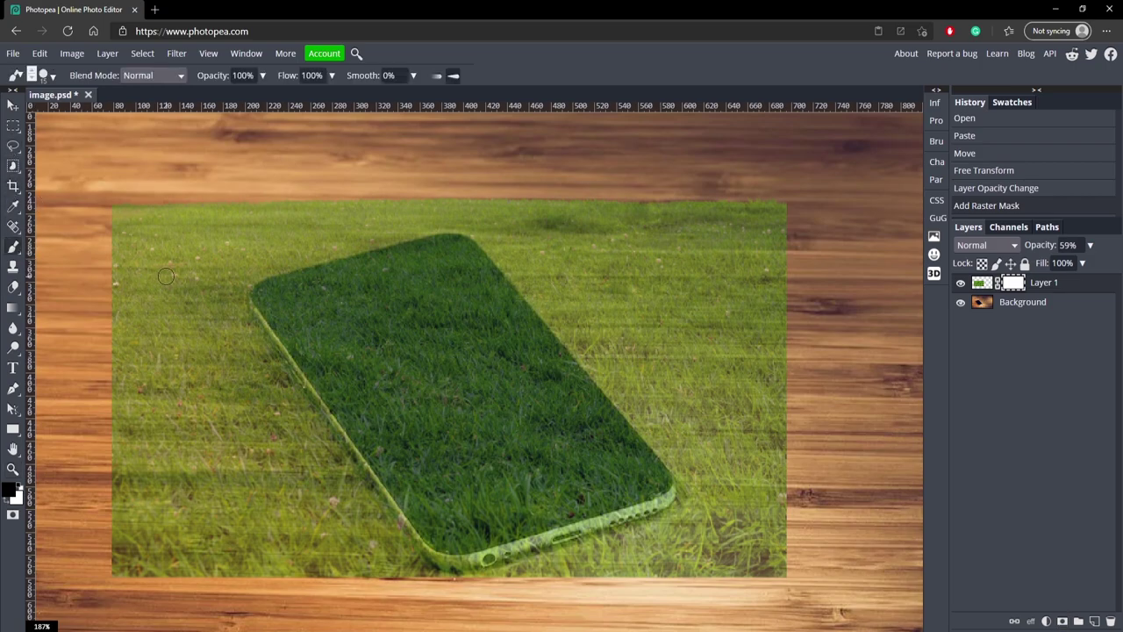
pyautogui.moveTo(115, 449)
pyautogui.mouseDown()
pyautogui.moveTo(158, 445)
pyautogui.moveTo(137, 435)
pyautogui.moveTo(147, 406)
pyautogui.mouseUp()
pyautogui.moveTo(131, 201)
pyautogui.mouseDown()
pyautogui.moveTo(178, 201)
pyautogui.moveTo(139, 226)
pyautogui.moveTo(118, 310)
pyautogui.moveTo(149, 245)
pyautogui.moveTo(143, 422)
pyautogui.moveTo(168, 517)
pyautogui.moveTo(130, 465)
pyautogui.moveTo(134, 499)
pyautogui.moveTo(177, 540)
pyautogui.moveTo(248, 542)
pyautogui.moveTo(198, 439)
pyautogui.moveTo(216, 498)
pyautogui.moveTo(234, 509)
pyautogui.moveTo(237, 494)
pyautogui.moveTo(301, 594)
pyautogui.moveTo(578, 612)
pyautogui.moveTo(683, 587)
pyautogui.moveTo(749, 523)
pyautogui.moveTo(769, 476)
pyautogui.moveTo(781, 515)
pyautogui.moveTo(683, 236)
pyautogui.moveTo(712, 219)
pyautogui.moveTo(726, 286)
pyautogui.moveTo(634, 259)
pyautogui.moveTo(624, 223)
pyautogui.moveTo(585, 216)
pyautogui.moveTo(692, 320)
pyautogui.moveTo(706, 349)
pyautogui.mouseUp()
pyautogui.moveTo(141, 579)
pyautogui.mouseDown()
pyautogui.moveTo(181, 230)
pyautogui.moveTo(242, 206)
pyautogui.moveTo(442, 172)
pyautogui.moveTo(518, 185)
pyautogui.moveTo(552, 213)
pyautogui.moveTo(763, 486)
pyautogui.moveTo(690, 574)
pyautogui.moveTo(594, 593)
pyautogui.moveTo(665, 568)
pyautogui.moveTo(694, 534)
pyautogui.moveTo(598, 570)
pyautogui.moveTo(689, 526)
pyautogui.mouseUp()
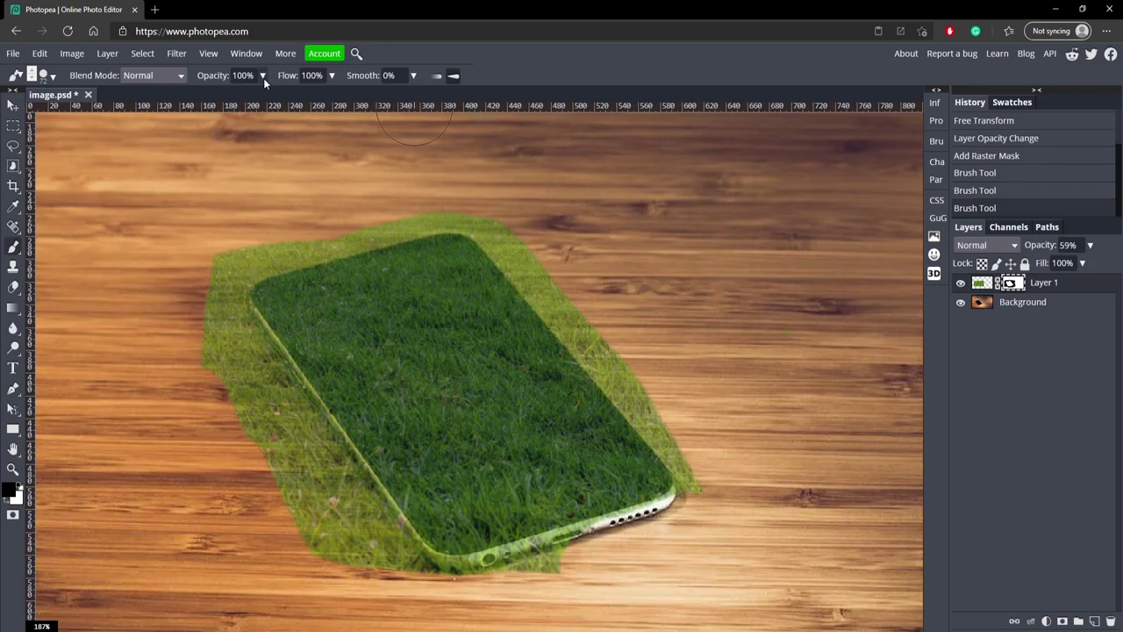
# - Set the brush opacity to 75% and mask out the grass beside the phone's lower right edge
pyautogui.moveTo(263, 76); pyautogui.dragTo(247, 98)
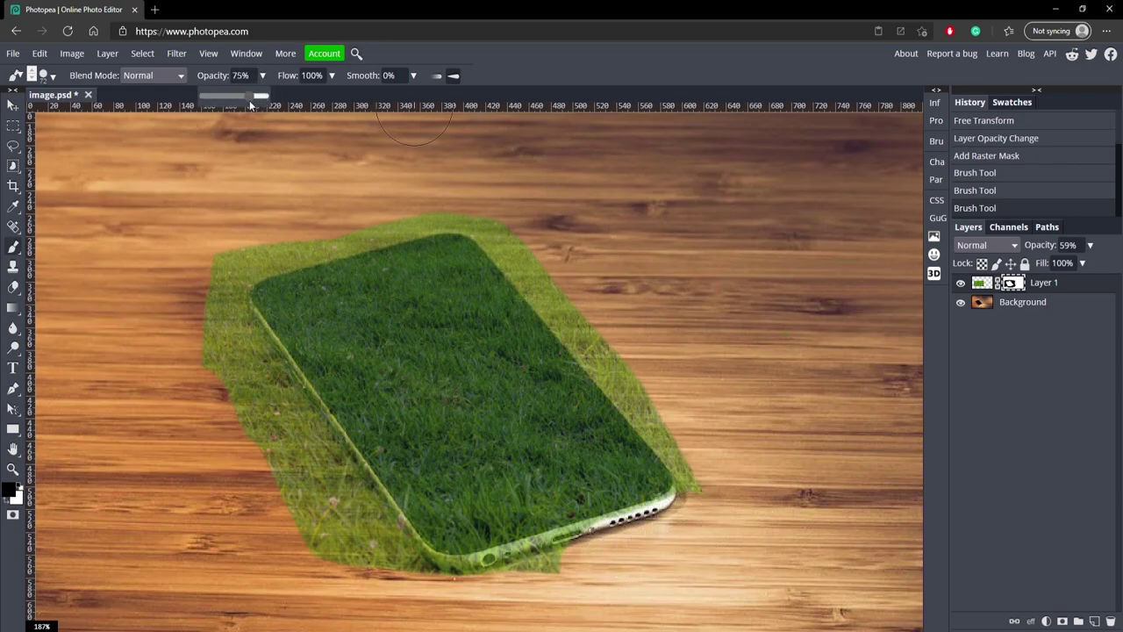
pyautogui.moveTo(713, 515); pyautogui.dragTo(684, 515)
pyautogui.moveTo(745, 467); pyautogui.dragTo(734, 469)
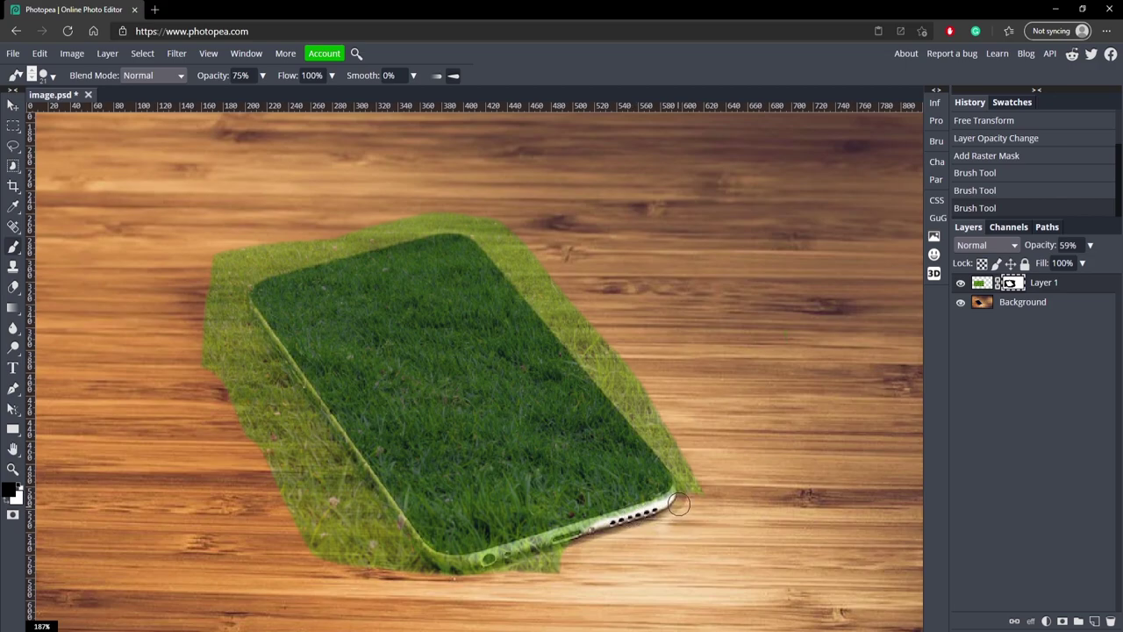
pyautogui.moveTo(682, 495)
pyautogui.mouseDown()
pyautogui.moveTo(685, 470)
pyautogui.moveTo(625, 388)
pyautogui.moveTo(630, 374)
pyautogui.mouseUp()
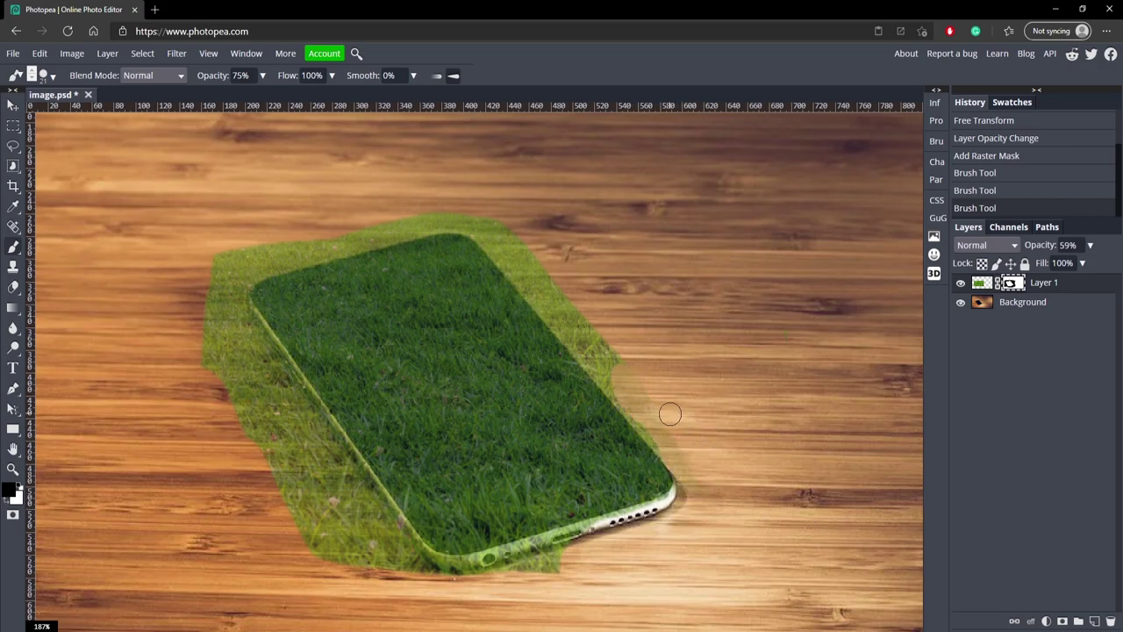
pyautogui.moveTo(669, 454)
pyautogui.mouseDown()
pyautogui.moveTo(685, 473)
pyautogui.moveTo(670, 437)
pyautogui.moveTo(704, 489)
pyautogui.moveTo(659, 443)
pyautogui.mouseUp()
# - Undo the last brush strokes made on the mask along the phone's right edge
pyautogui.hotkey('ctrl', 'z')
pyautogui.hotkey('ctrl', 'z')
pyautogui.hotkey('ctrl', 'z')
pyautogui.hotkey('ctrl', 'z')
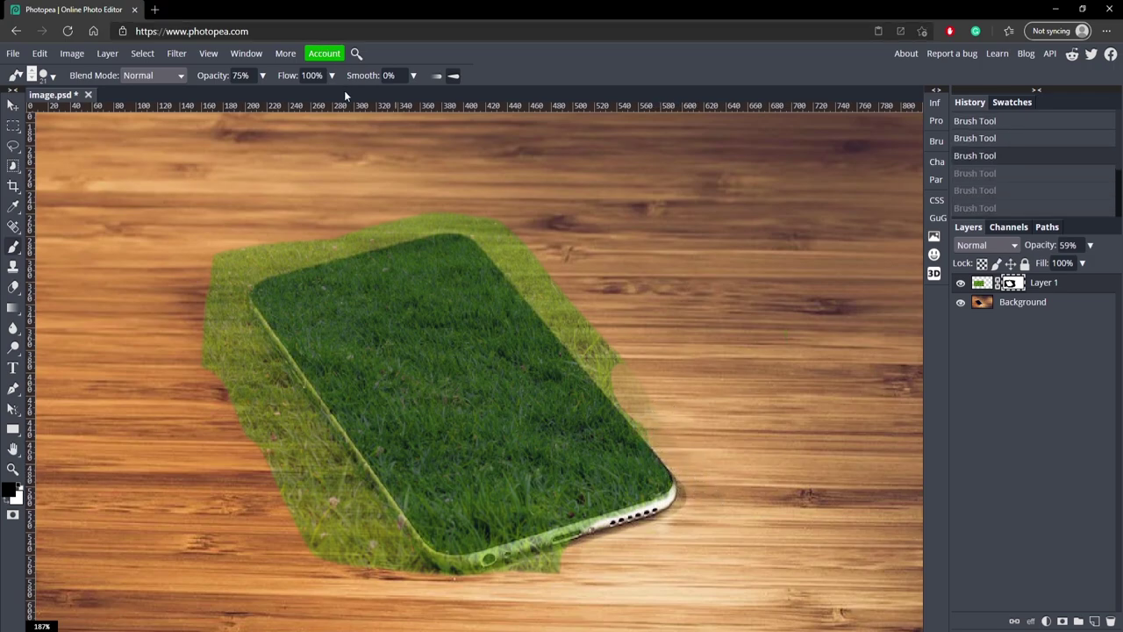
# - Set the brush opacity to 100% and mask out the grass along the phone's right edge, correcting stray strokes
pyautogui.press('0')
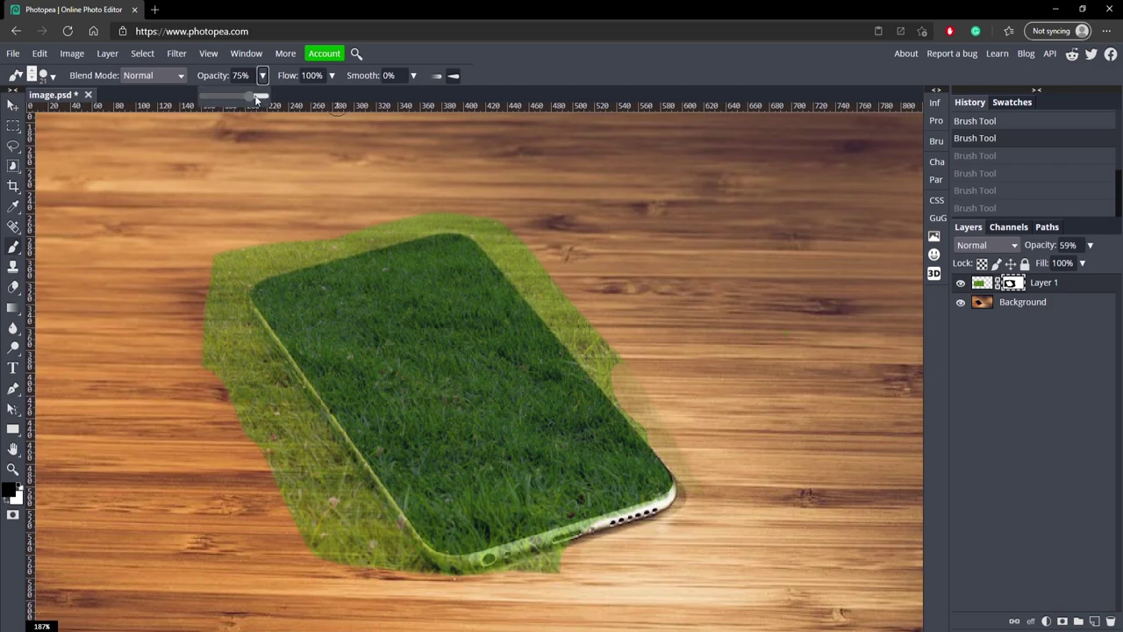
pyautogui.click(663, 479)
pyautogui.press('x')
pyautogui.hotkey('ctrl', 'z')
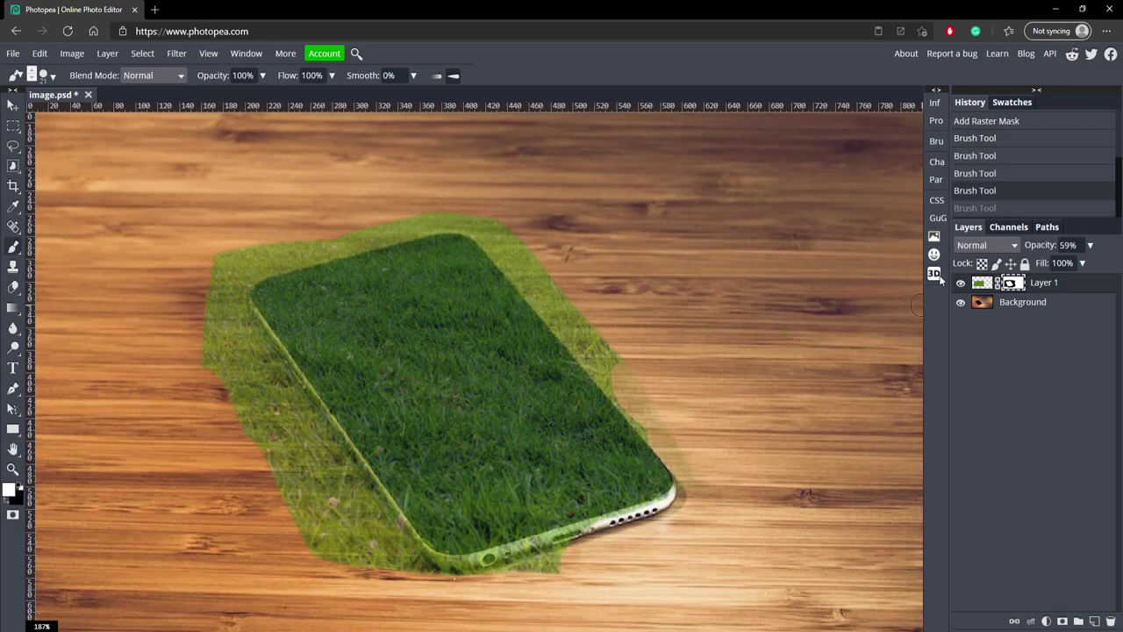
pyautogui.moveTo(667, 419)
pyautogui.mouseDown()
pyautogui.moveTo(653, 434)
pyautogui.moveTo(636, 408)
pyautogui.mouseUp()
pyautogui.press('x')
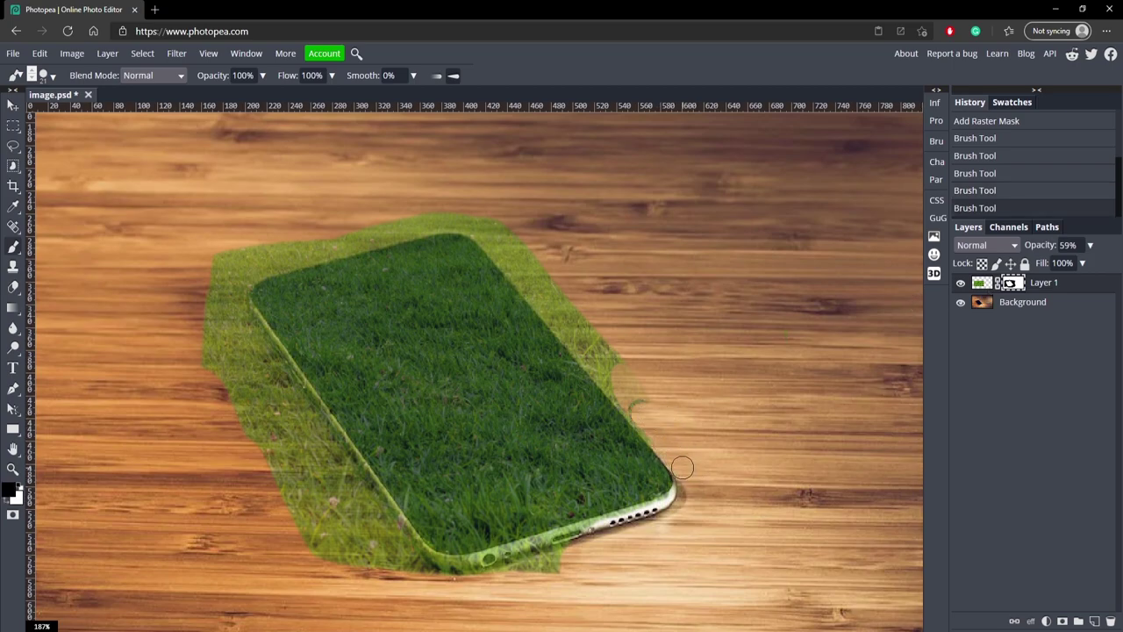
pyautogui.moveTo(654, 426)
pyautogui.mouseDown()
pyautogui.moveTo(600, 339)
pyautogui.moveTo(503, 225)
pyautogui.moveTo(537, 292)
pyautogui.moveTo(676, 458)
pyautogui.mouseUp()
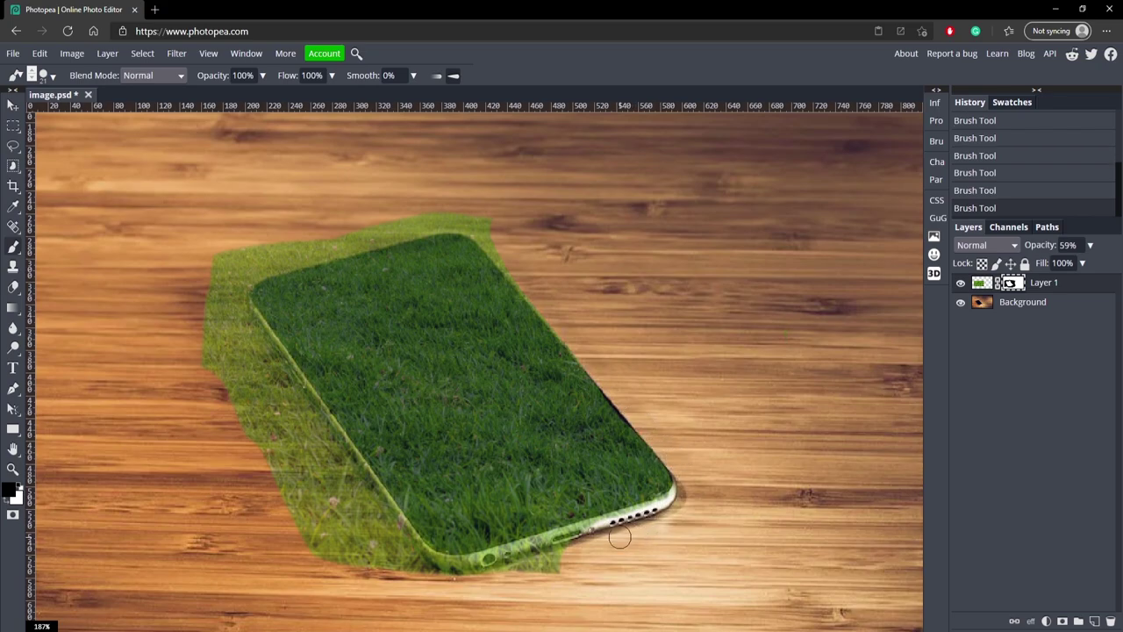
# - Paint black on the mask to remove the remaining grass along the phone's bottom, left and top edges
pyautogui.press('x')
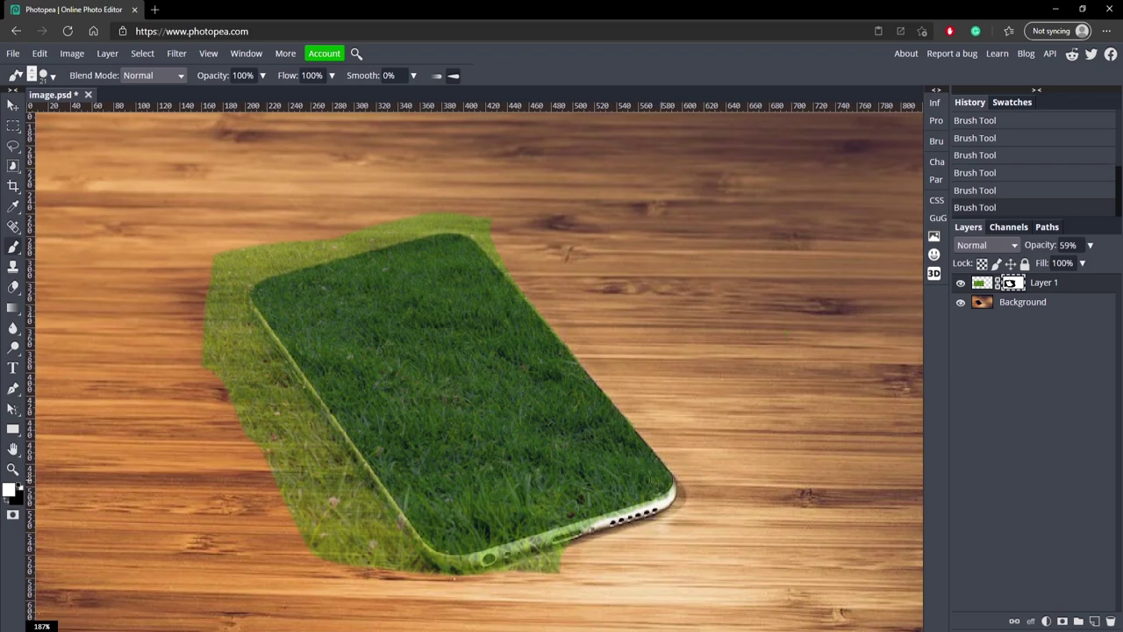
pyautogui.press('x')
pyautogui.moveTo(579, 561); pyautogui.dragTo(546, 564)
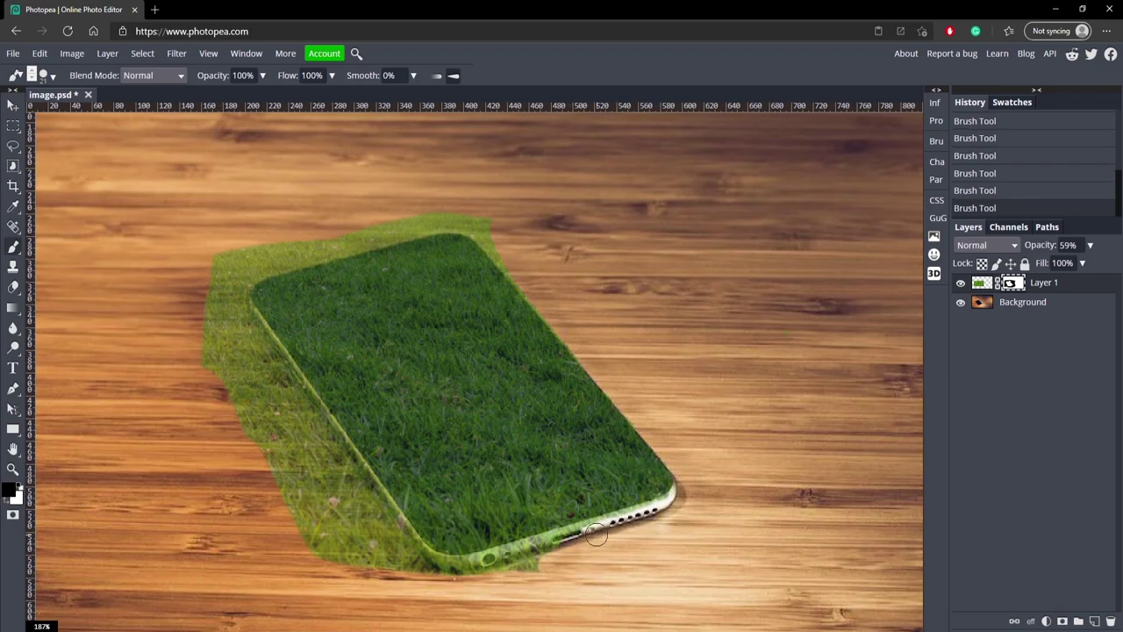
pyautogui.moveTo(611, 533)
pyautogui.mouseDown()
pyautogui.moveTo(674, 498)
pyautogui.moveTo(405, 549)
pyautogui.moveTo(599, 528)
pyautogui.moveTo(361, 505)
pyautogui.moveTo(409, 537)
pyautogui.mouseUp()
pyautogui.moveTo(237, 386)
pyautogui.mouseDown()
pyautogui.moveTo(369, 478)
pyautogui.moveTo(223, 313)
pyautogui.moveTo(372, 235)
pyautogui.moveTo(501, 254)
pyautogui.mouseUp()
pyautogui.moveTo(253, 279)
pyautogui.mouseDown()
pyautogui.moveTo(434, 228)
pyautogui.moveTo(494, 256)
pyautogui.mouseUp()
# - Paint white on the mask to restore missing grass along the phone's upper edge and corners
pyautogui.press('x')
pyautogui.moveTo(311, 275); pyautogui.dragTo(266, 291)
pyautogui.moveTo(440, 252); pyautogui.dragTo(509, 250)
pyautogui.press('x')
pyautogui.press('x')
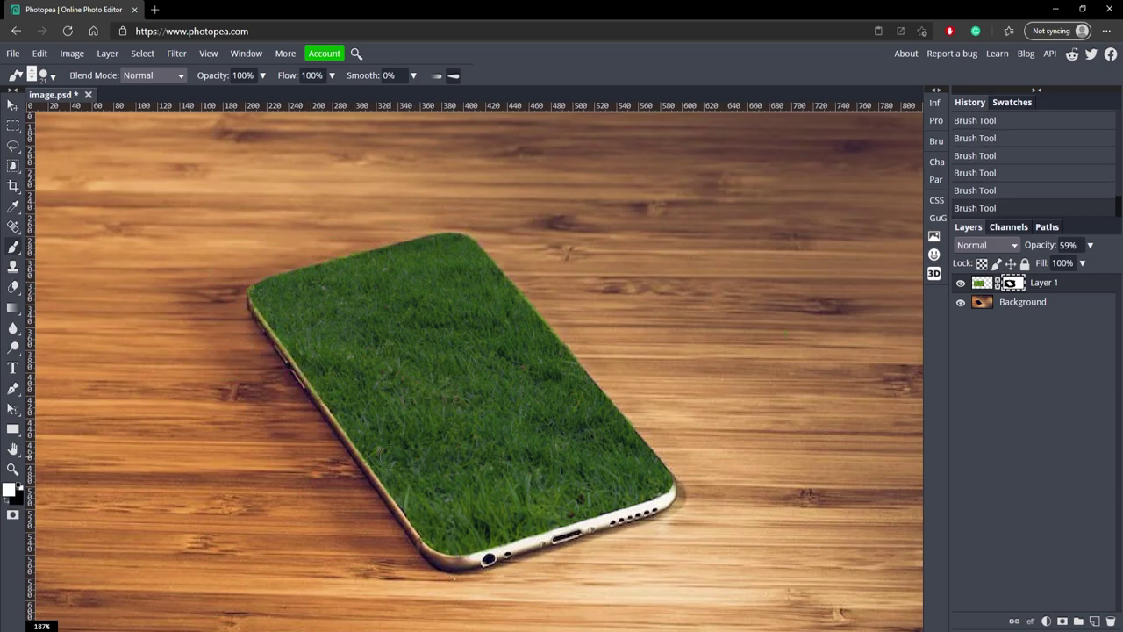
# - Set the grass layer's opacity back to 100% with the whole image in view
pyautogui.press('z')
pyautogui.hotkey('ctrl', '0')
pyautogui.click(981, 282)
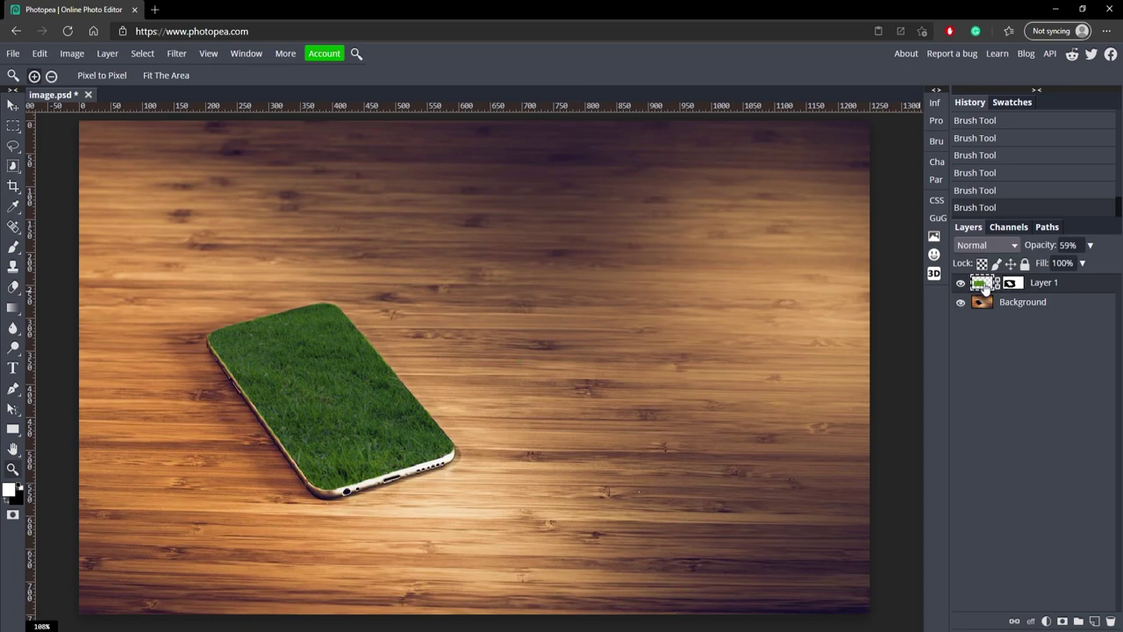
pyautogui.click(1090, 246)
pyautogui.moveTo(1074, 264); pyautogui.dragTo(1095, 264)
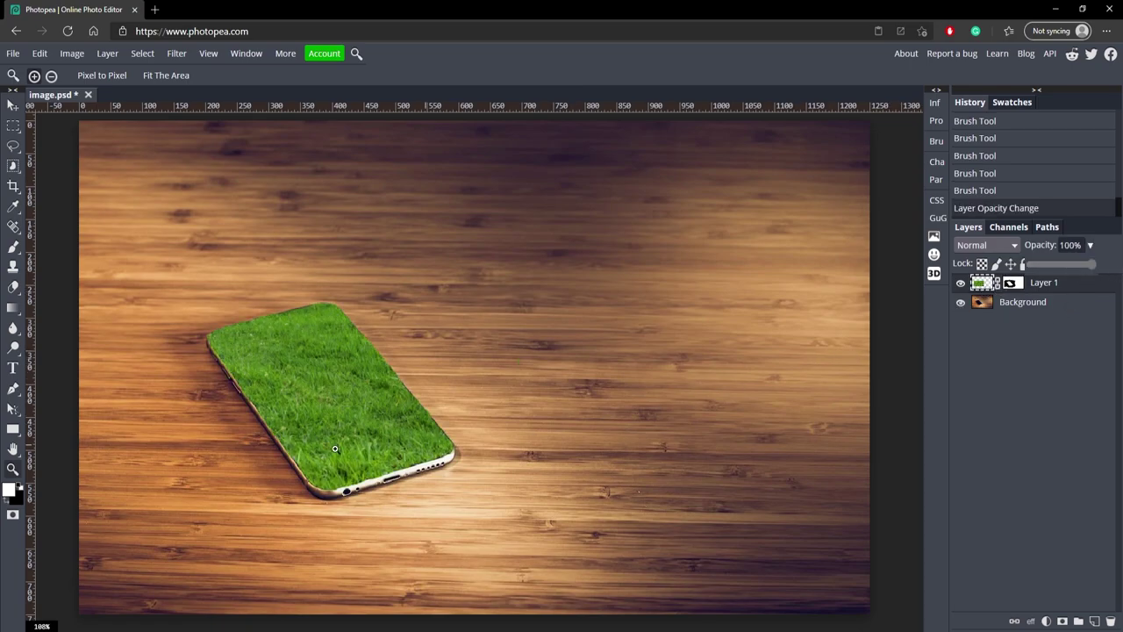
# - Touch up the phone's upper left corner with the brush, painting on the grass layer's mask instead of its image
pyautogui.click(205, 338)
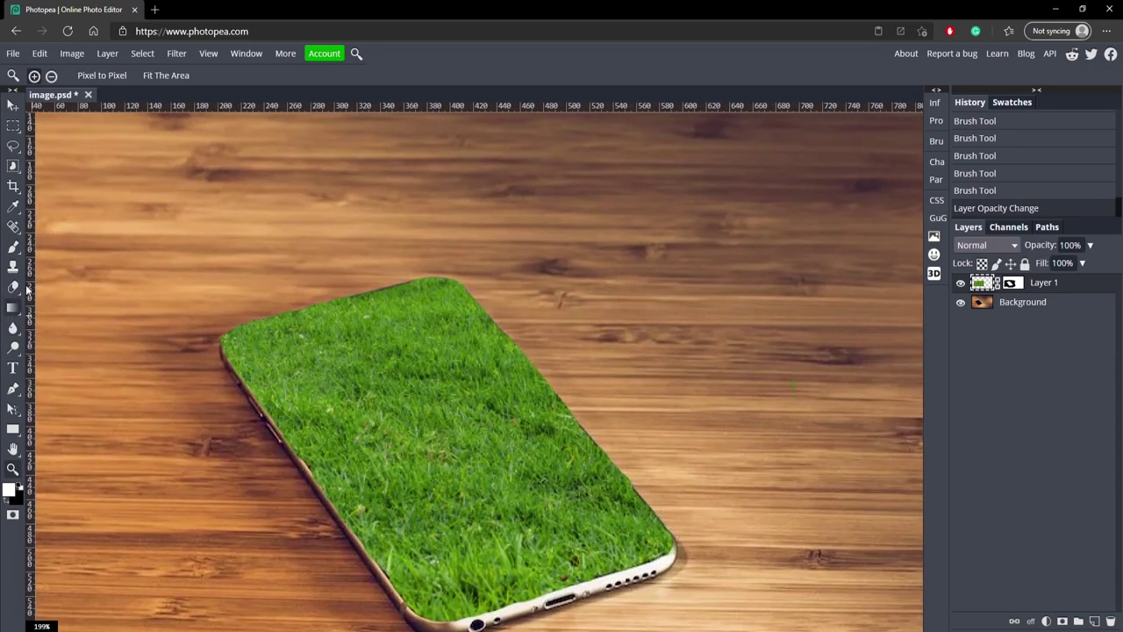
pyautogui.click(12, 247)
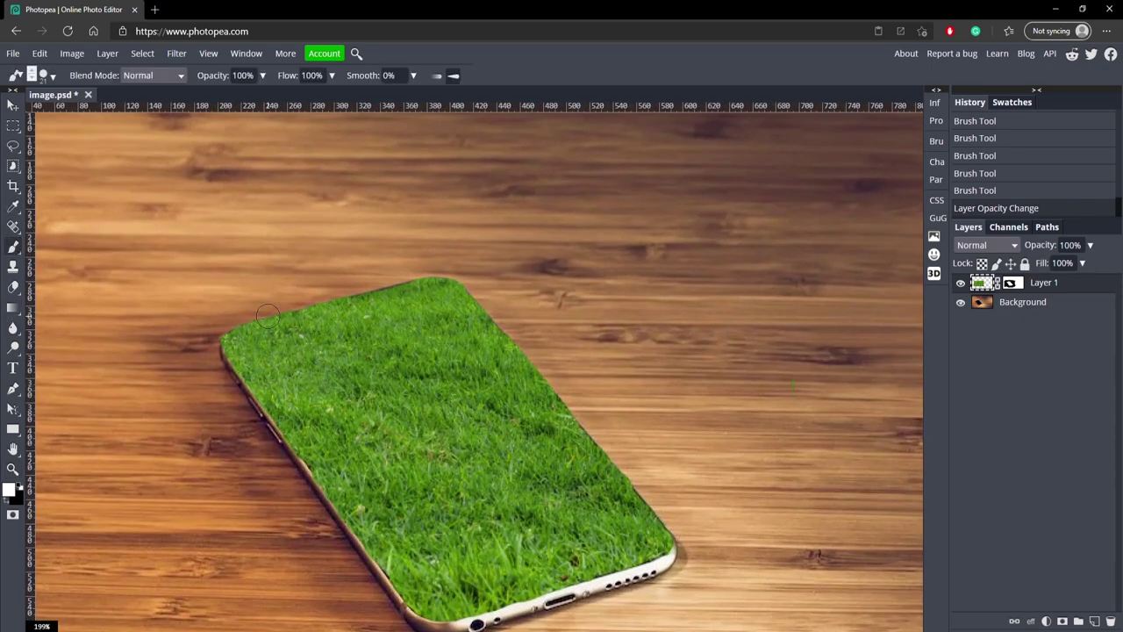
pyautogui.click(215, 336)
pyautogui.press('x')
pyautogui.hotkey('ctrl', 'z')
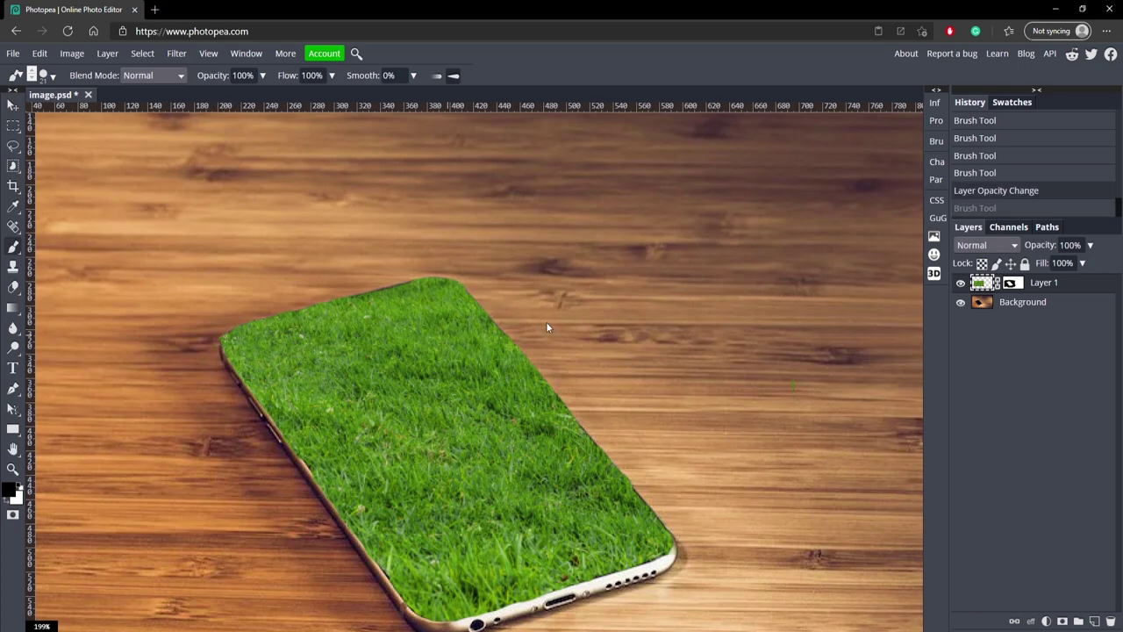
pyautogui.click(1011, 282)
pyautogui.click(209, 350)
pyautogui.press('x')
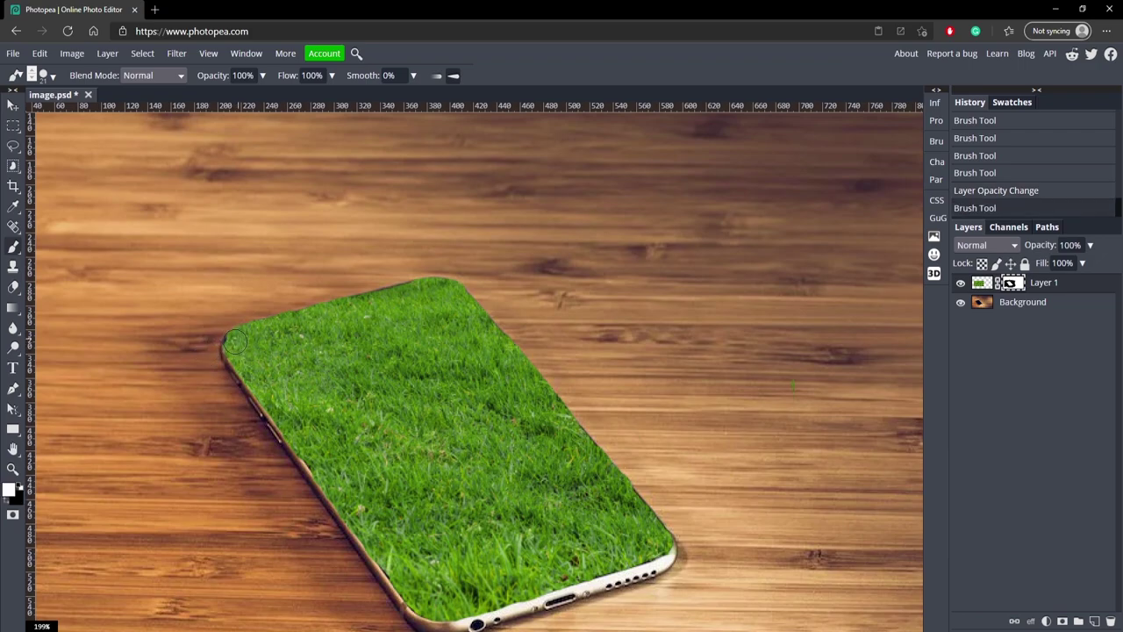
pyautogui.click(233, 348)
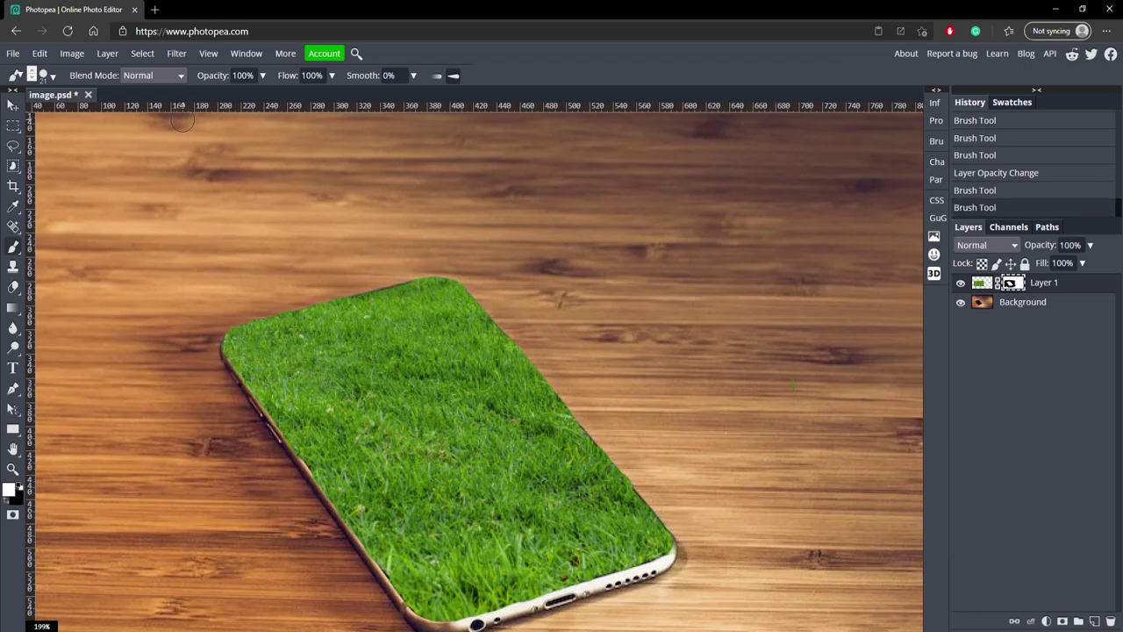
# - Set the brush opacity to 48% and soften the mask around the phone's upper left corner with black and white strokes
pyautogui.click(262, 76)
pyautogui.moveTo(267, 96); pyautogui.dragTo(233, 95)
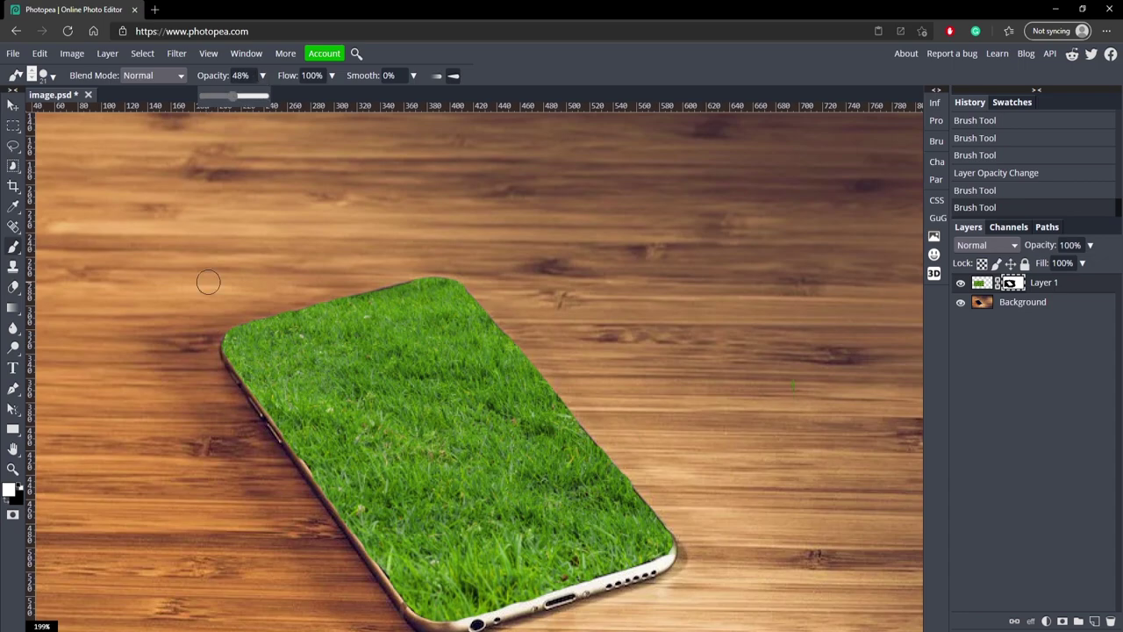
pyautogui.moveTo(221, 308); pyautogui.dragTo(215, 321)
pyautogui.press('x')
pyautogui.click(221, 315)
pyautogui.click(220, 317)
pyautogui.click(218, 319)
pyautogui.click(210, 318)
pyautogui.moveTo(234, 311)
pyautogui.mouseDown()
pyautogui.moveTo(248, 312)
pyautogui.moveTo(230, 320)
pyautogui.mouseUp()
pyautogui.press('x')
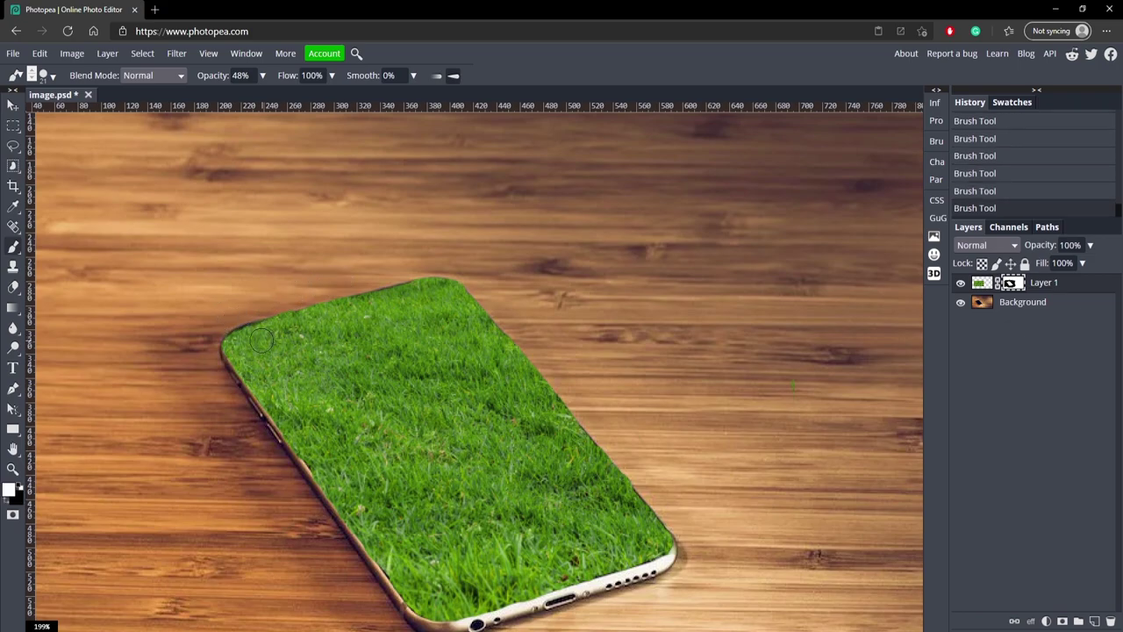
pyautogui.press('x')
pyautogui.click(246, 331)
pyautogui.press('x')
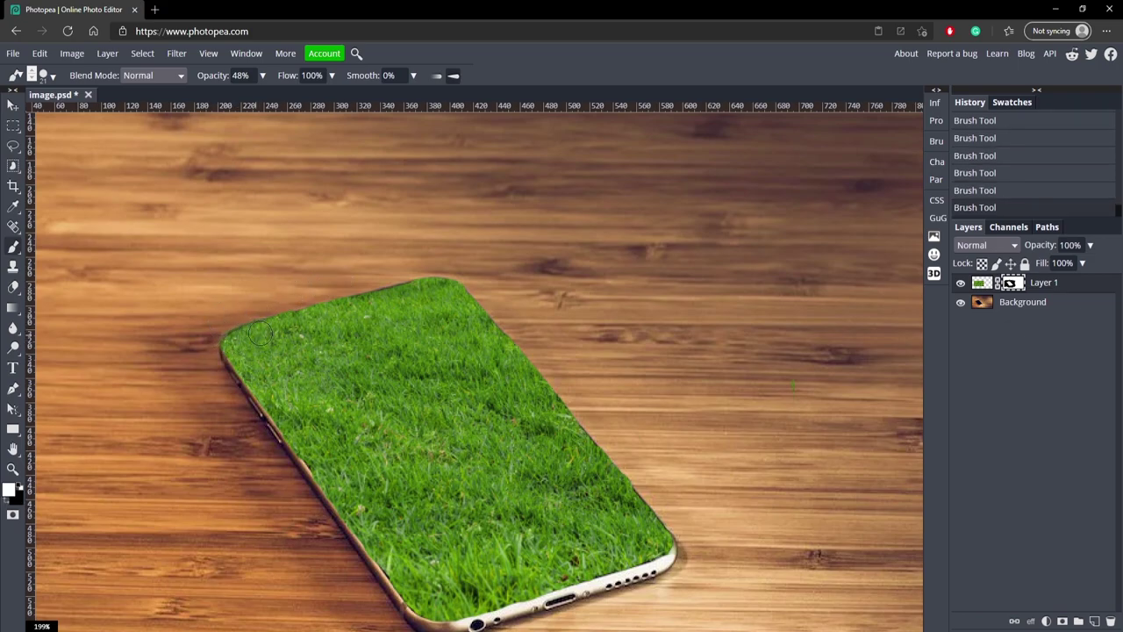
# - Refine the mask along the phone's right and lower edges, alternating black and white brush colours
pyautogui.scroll(-2, 390, 300)
pyautogui.press('x')
pyautogui.press('x')
pyautogui.press('x')
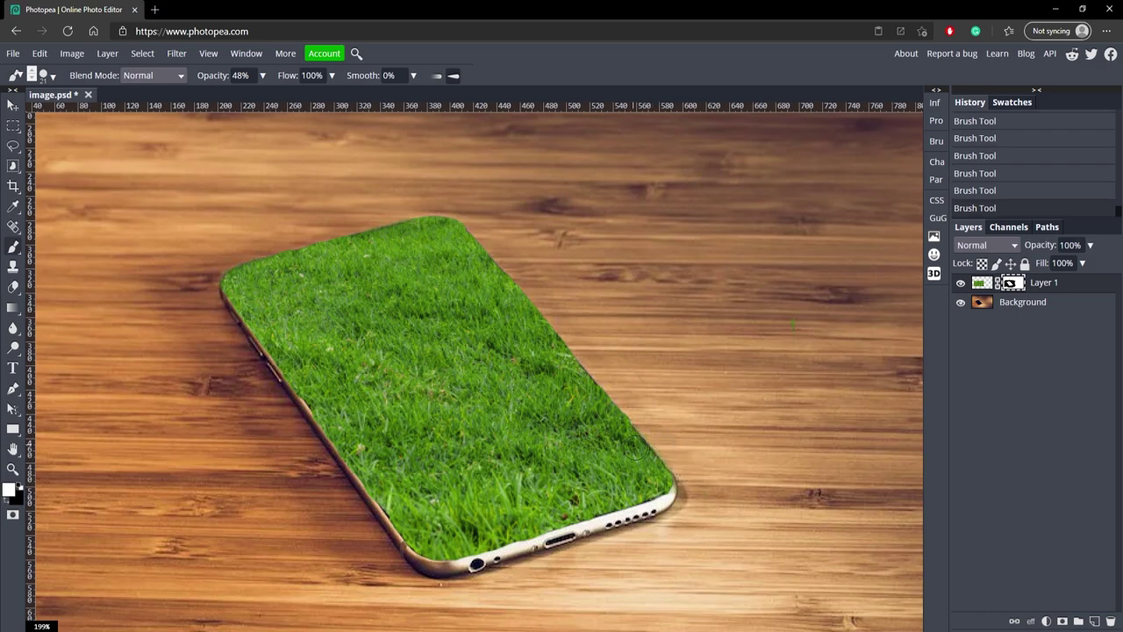
pyautogui.press('x')
pyautogui.press('x')
pyautogui.press('x')
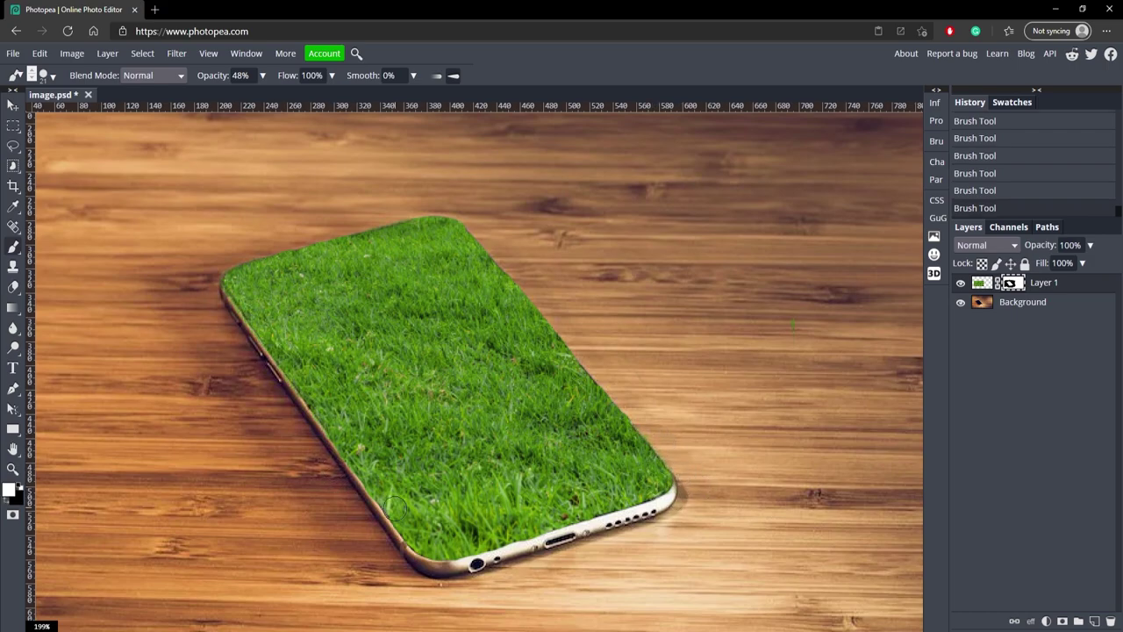
# - Touch up the mask up close along the phone's left edge, undoing a stray stroke and repainting it
pyautogui.doubleClick(12, 470)
pyautogui.moveTo(150, 245); pyautogui.dragTo(368, 372)
pyautogui.press('b')
pyautogui.moveTo(387, 408); pyautogui.dragTo(360, 429)
pyautogui.hotkey('ctrl', 'z')
pyautogui.press('x')
pyautogui.moveTo(446, 417); pyautogui.dragTo(515, 391)
pyautogui.press('x')
pyautogui.press('x')
# - Set the grass layer's opacity to 95% and check the blended edges around the phone
pyautogui.press('z')
pyautogui.hotkey('ctrl', '0')
pyautogui.press('9')
pyautogui.press('5')
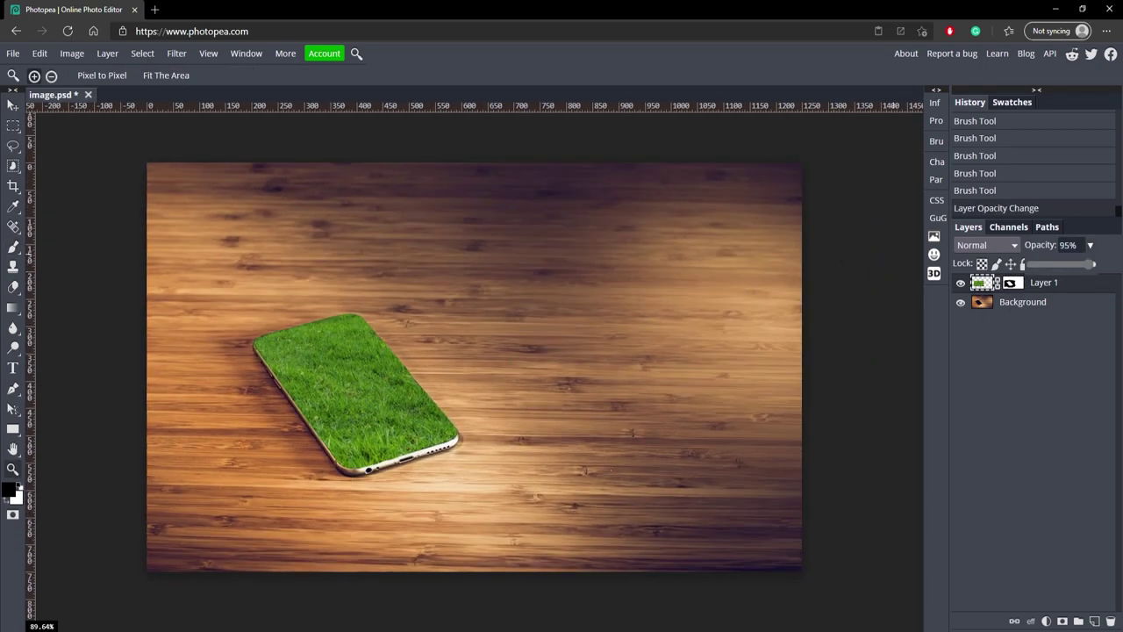
pyautogui.scroll(3, 220, 356)
pyautogui.scroll(1, 260, 363)
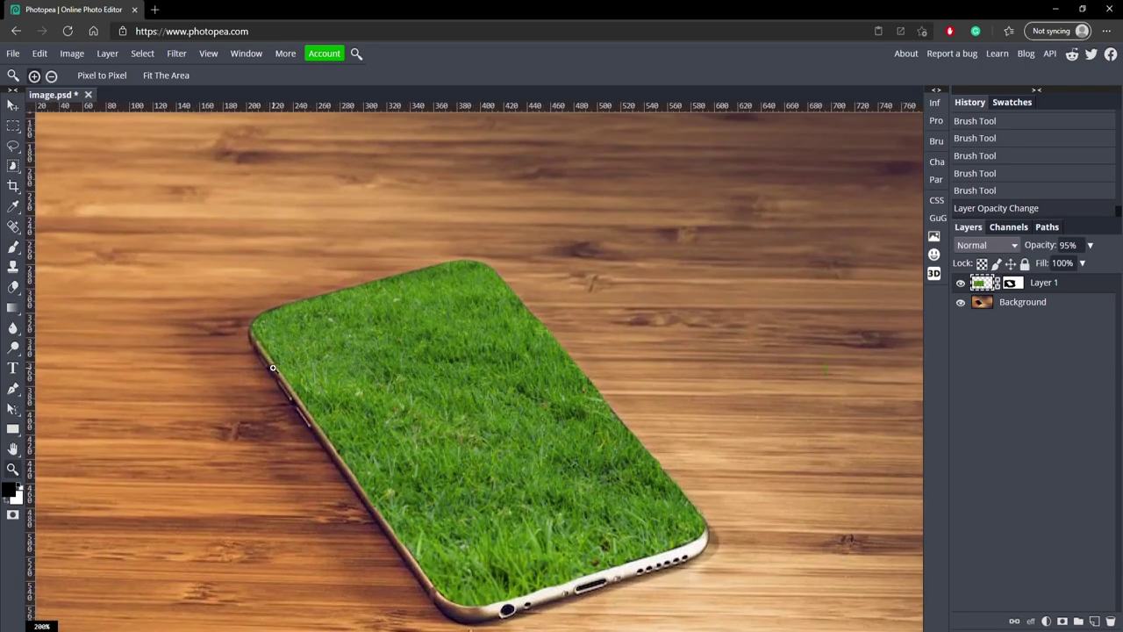
pyautogui.scroll(-2, 255, 367)
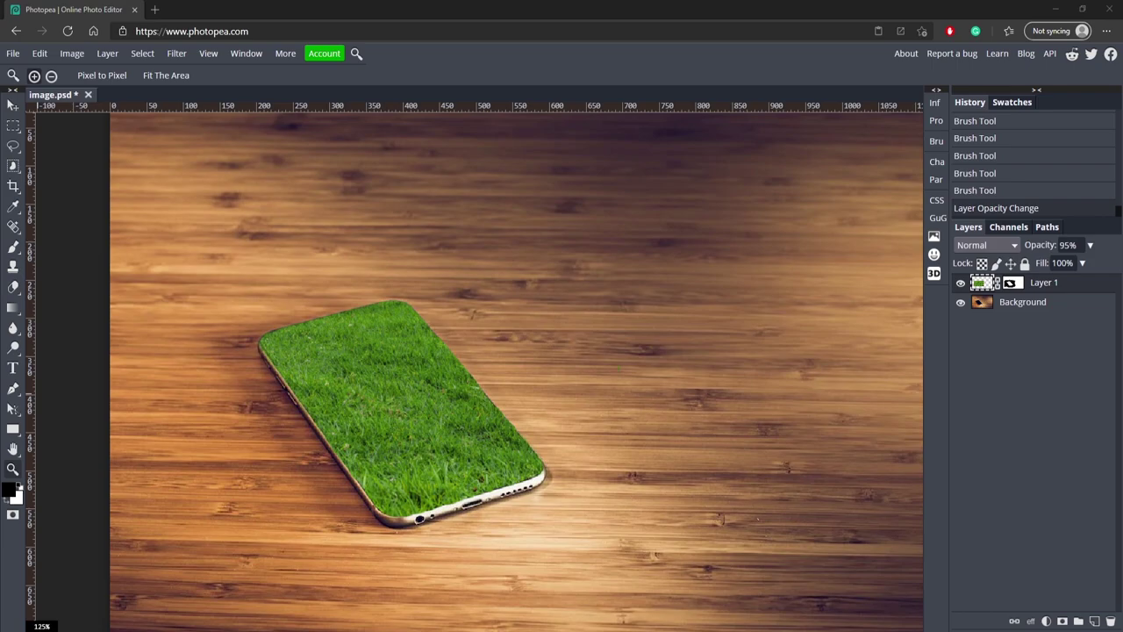
# - Place the naturepackjuan12 tree image, scale it down to 32.44% and move it to the phone's upper left corner
pyautogui.moveTo(0, 254); pyautogui.dragTo(404, 270)
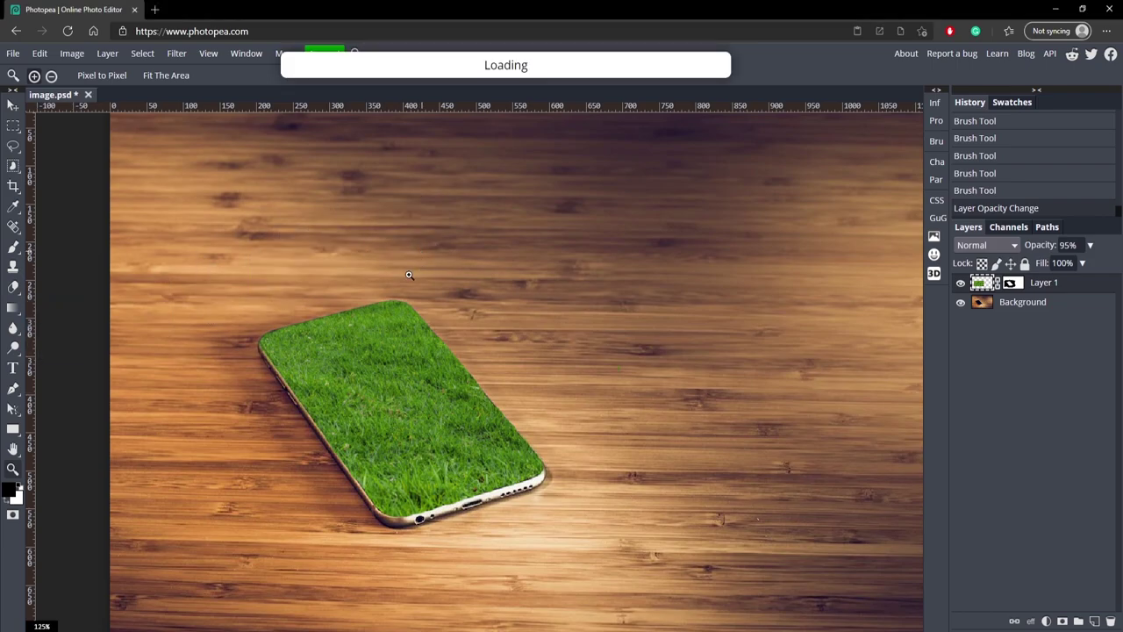
pyautogui.moveTo(495, 294); pyautogui.dragTo(434, 397)
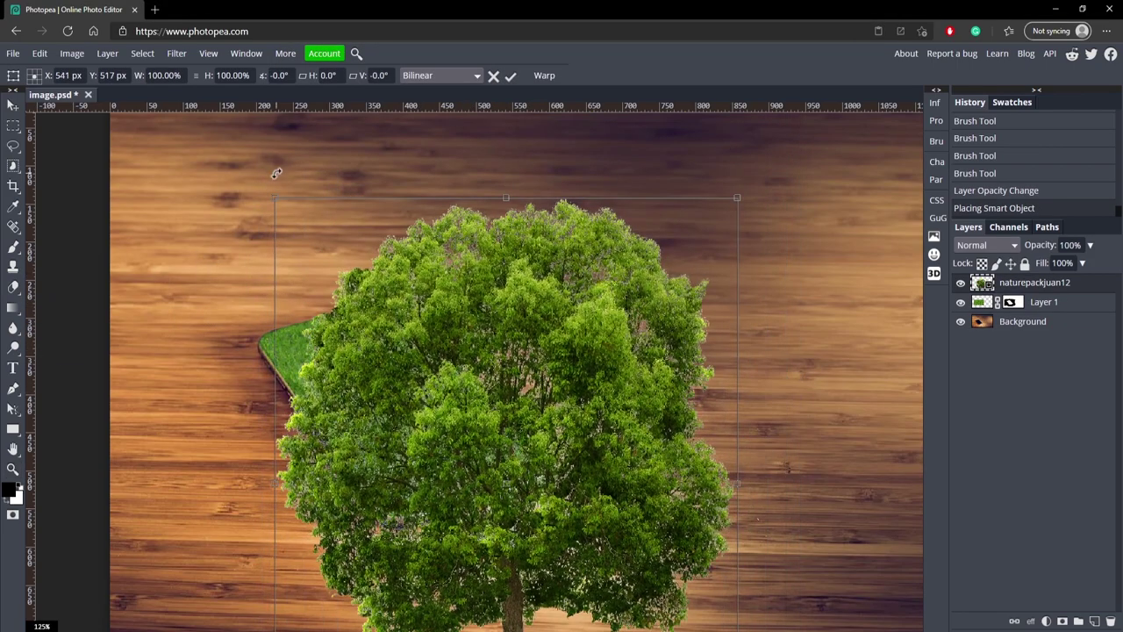
pyautogui.moveTo(278, 211); pyautogui.dragTo(498, 488)
pyautogui.moveTo(564, 512); pyautogui.dragTo(277, 152)
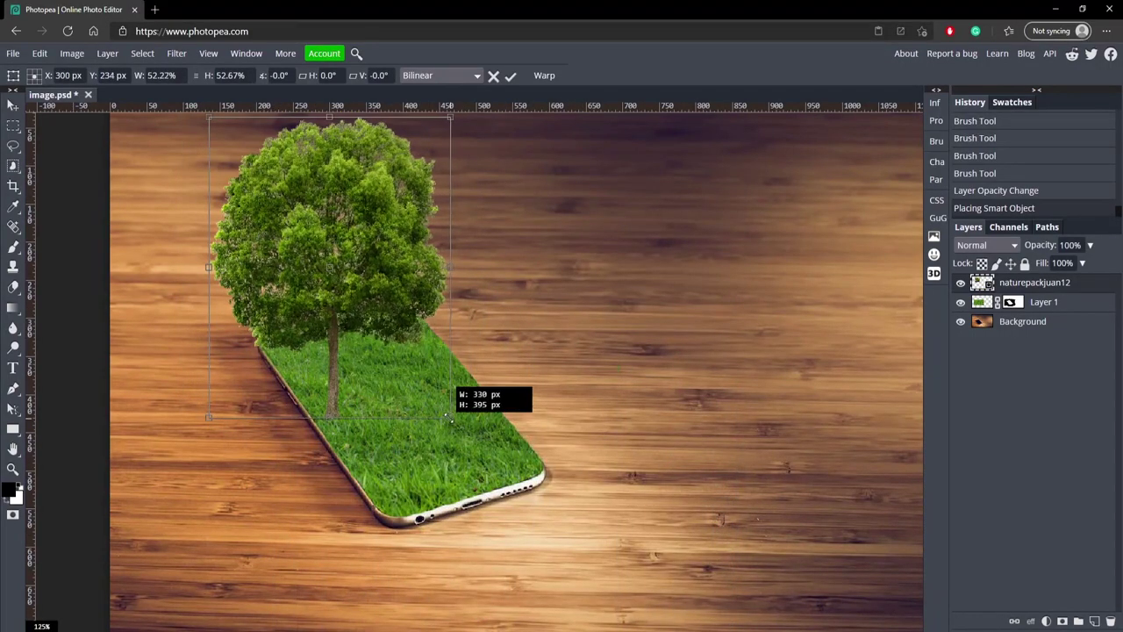
pyautogui.moveTo(450, 418); pyautogui.dragTo(360, 304)
pyautogui.moveTo(303, 243); pyautogui.dragTo(325, 290)
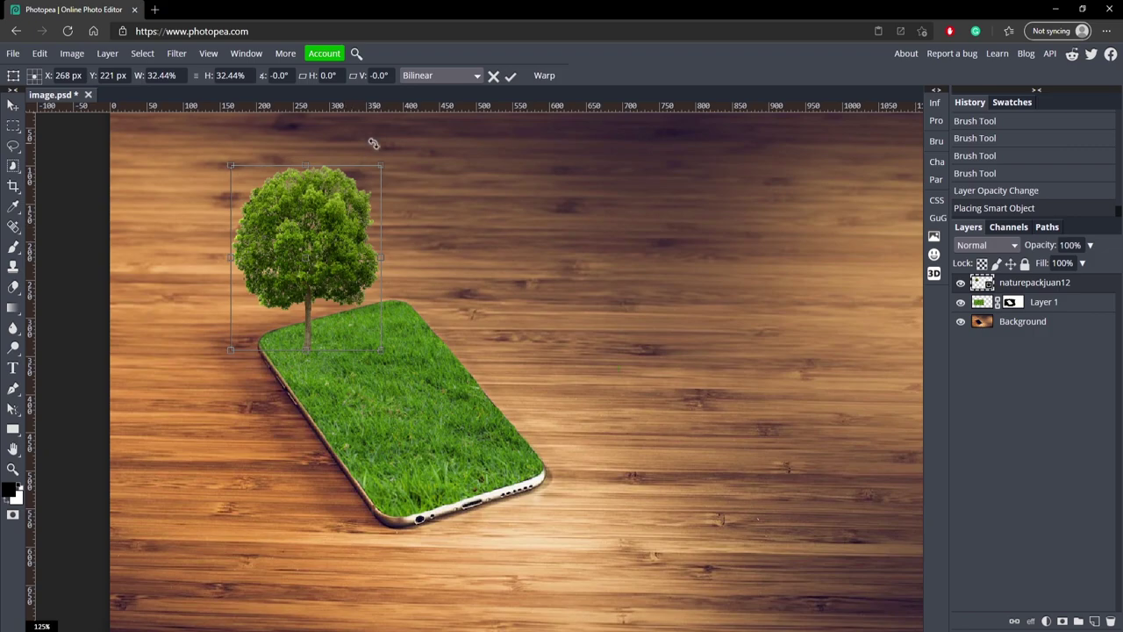
# - Enlarge the tree slightly, apply the transform and nudge the tree so its trunk stands on the grass
pyautogui.moveTo(381, 165); pyautogui.dragTo(399, 143)
pyautogui.moveTo(372, 180)
pyautogui.mouseDown()
pyautogui.moveTo(358, 183)
pyautogui.moveTo(368, 184)
pyautogui.mouseUp()
pyautogui.click(510, 76)
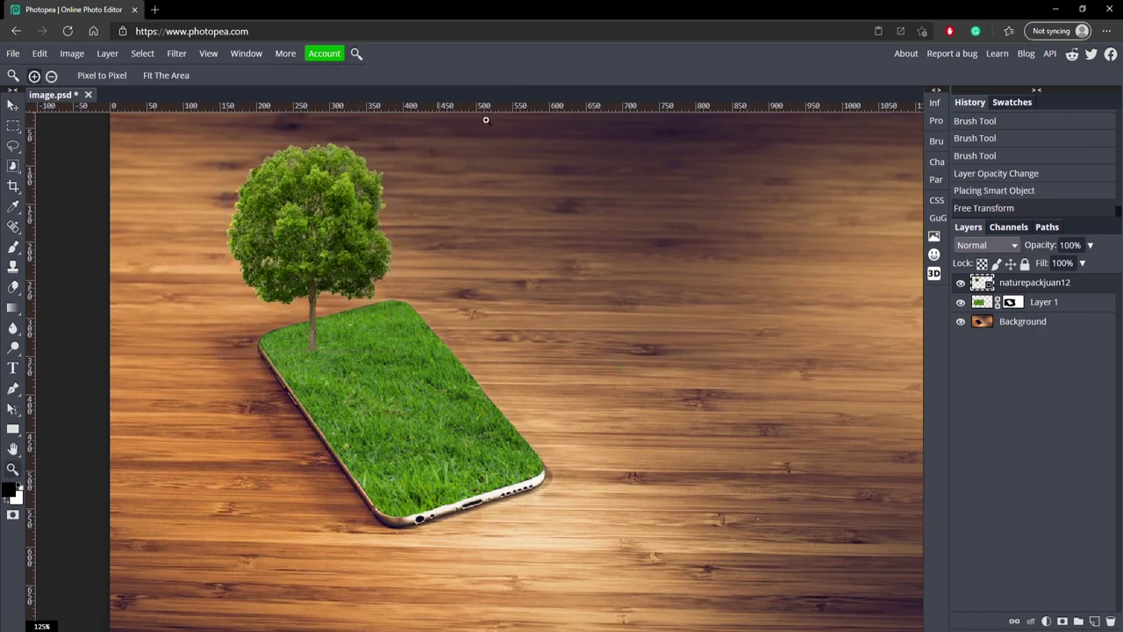
pyautogui.click(12, 105)
pyautogui.moveTo(294, 183); pyautogui.dragTo(294, 185)
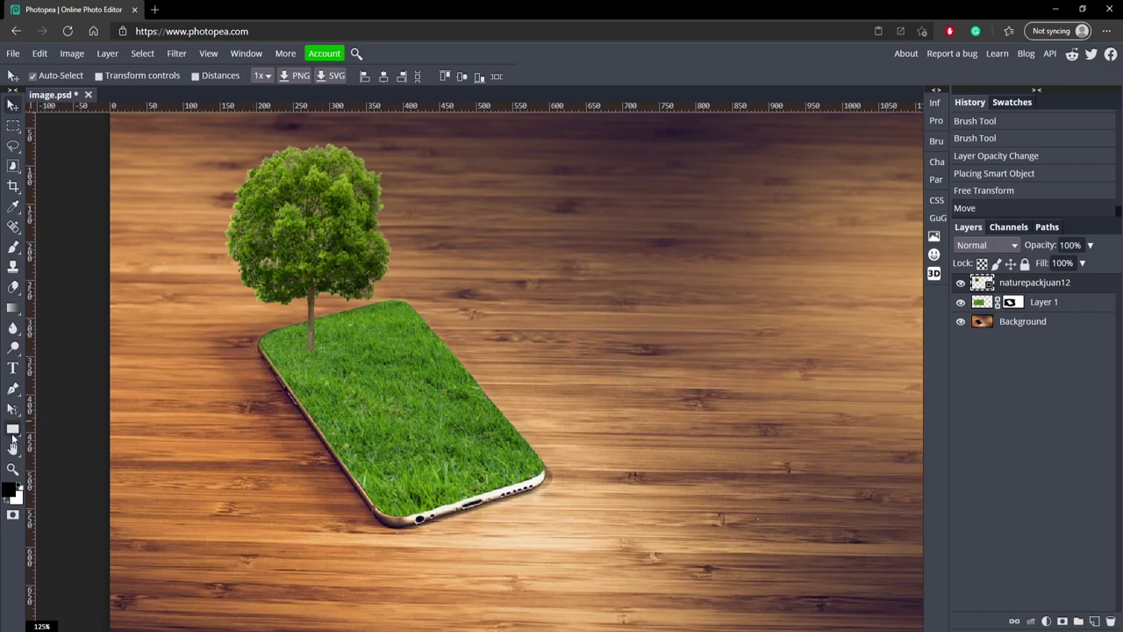
# - Paint a soft black shadow around the trunk's base on a new layer and move that layer below the tree layer
pyautogui.click(12, 468)
pyautogui.scroll(3, 257, 248)
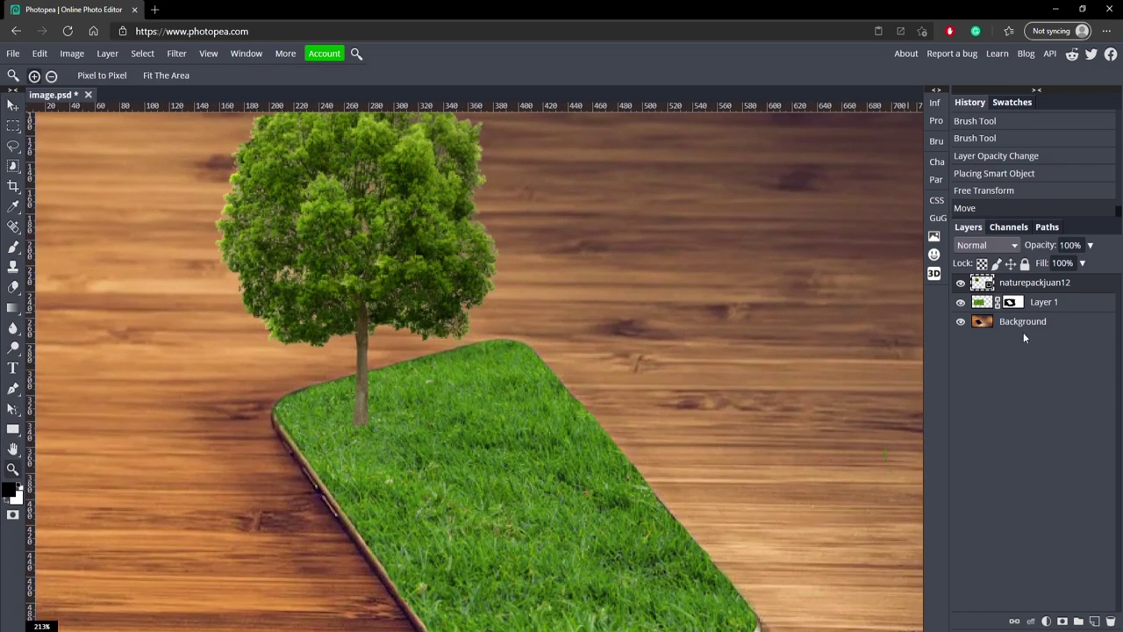
pyautogui.click(1094, 621)
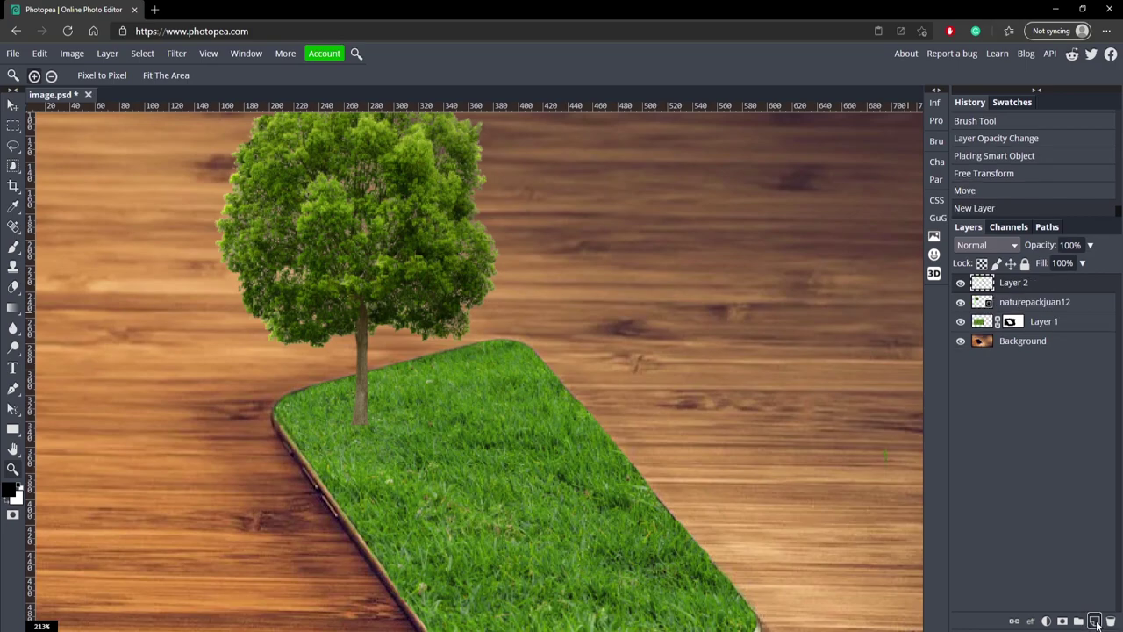
pyautogui.click(12, 247)
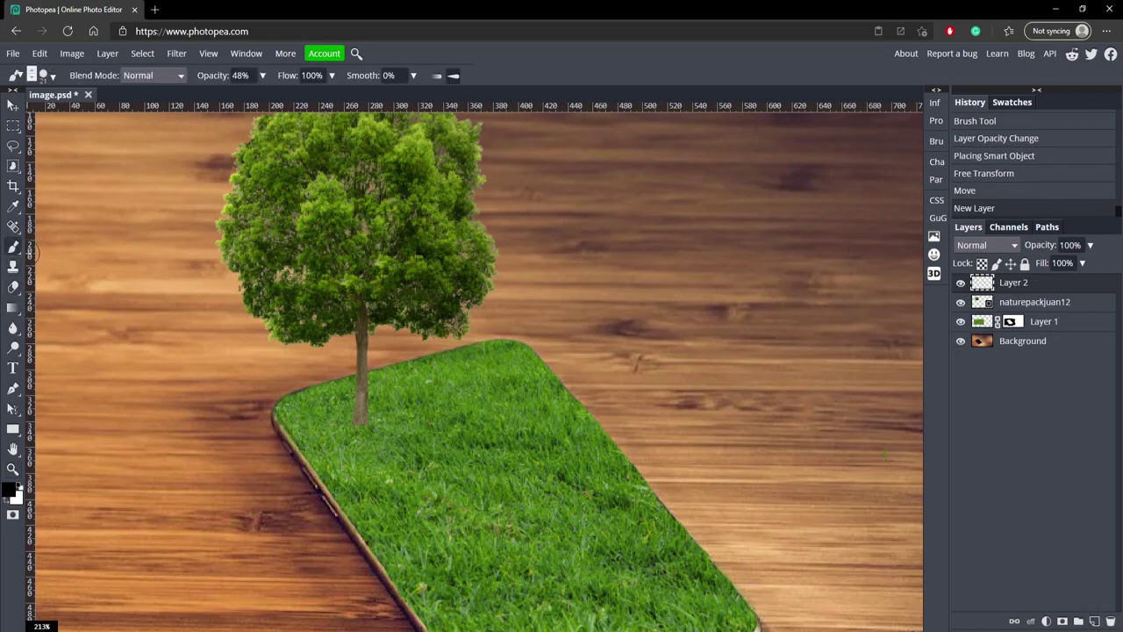
pyautogui.moveTo(412, 458); pyautogui.dragTo(455, 455)
pyautogui.moveTo(334, 410)
pyautogui.mouseDown()
pyautogui.moveTo(296, 416)
pyautogui.moveTo(439, 399)
pyautogui.mouseUp()
pyautogui.moveTo(1037, 303); pyautogui.dragTo(1037, 304)
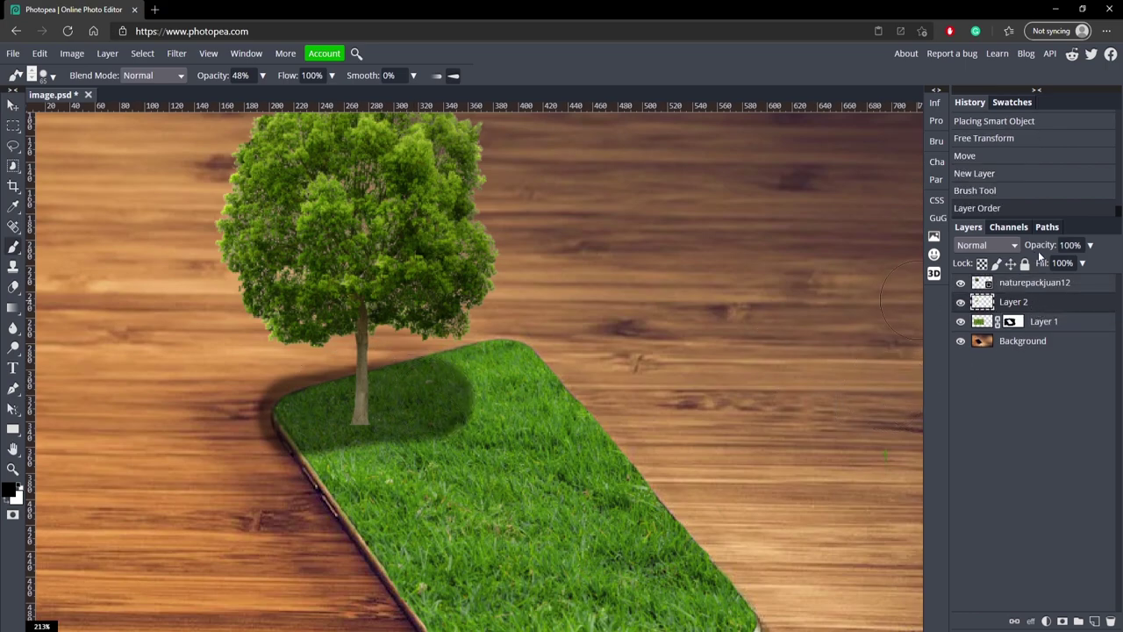
# - Lower the opacity of the shadow layer beneath the tree to 37%
pyautogui.click(1089, 245)
pyautogui.click(1021, 287)
pyautogui.click(961, 284)
pyautogui.click(961, 285)
pyautogui.click(1027, 302)
pyautogui.click(1089, 246)
pyautogui.moveTo(1094, 264); pyautogui.dragTo(1064, 264)
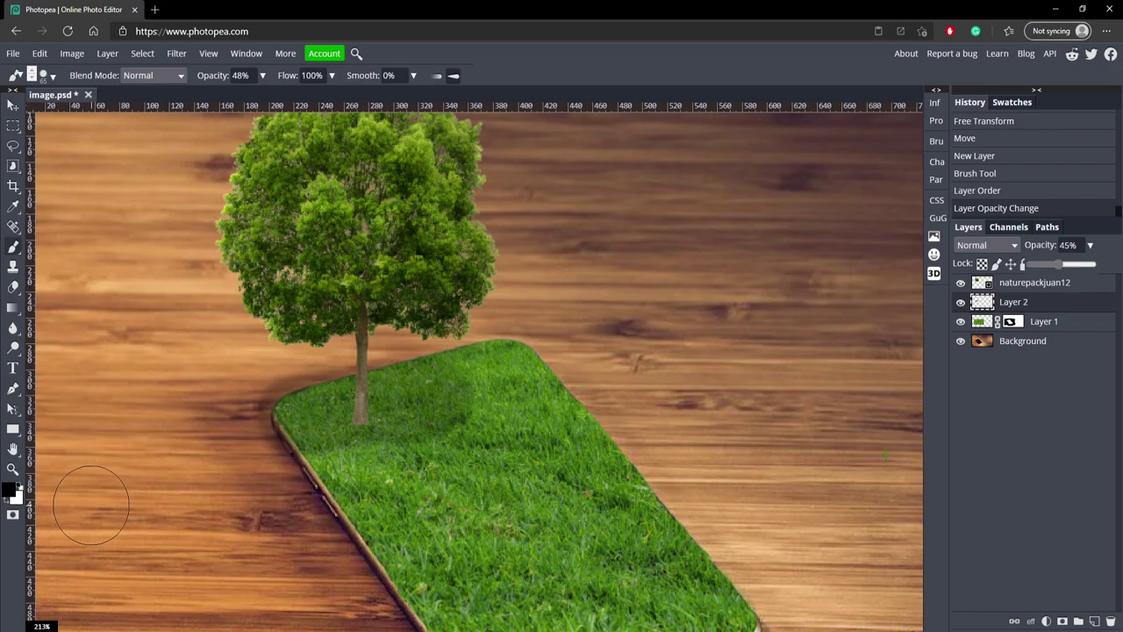
pyautogui.click(14, 471)
pyautogui.moveTo(219, 454); pyautogui.dragTo(282, 422)
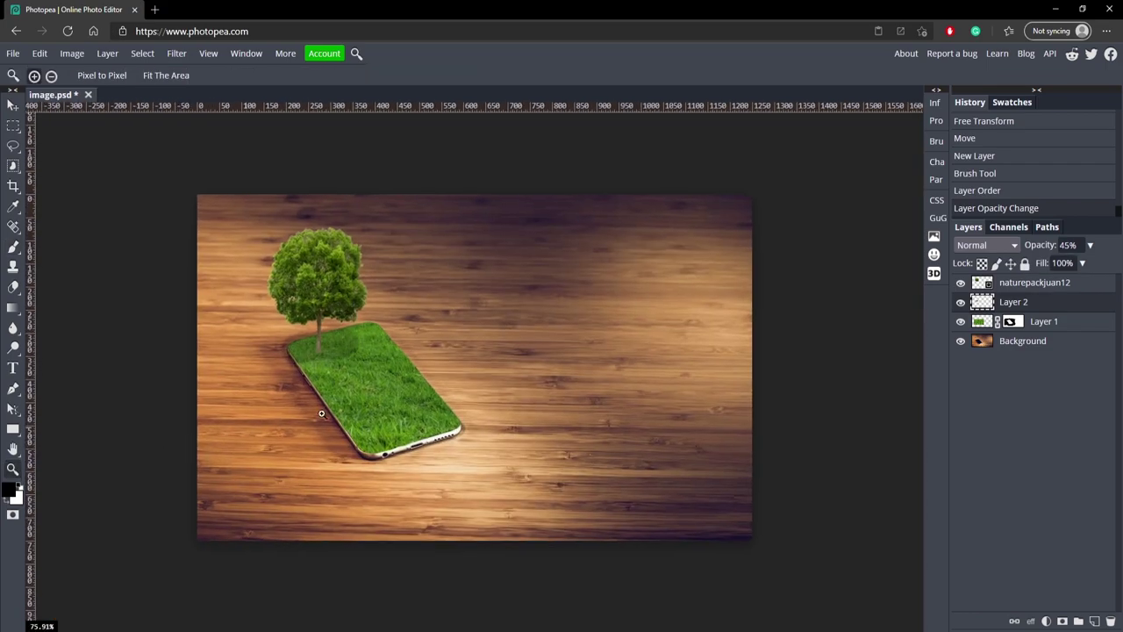
pyautogui.click(1090, 246)
pyautogui.moveTo(1051, 261); pyautogui.dragTo(1055, 261)
# - Check the trunk and its shadow up close, and add a new empty layer above the tree layer
pyautogui.scroll(8, 314, 413)
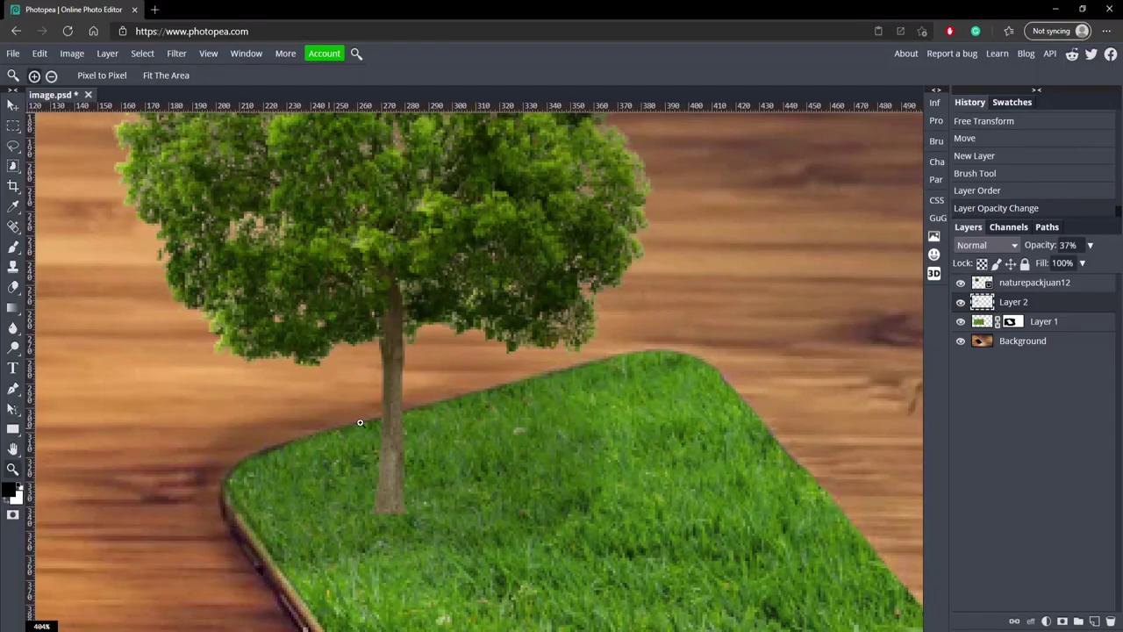
pyautogui.scroll(-1, 397, 413)
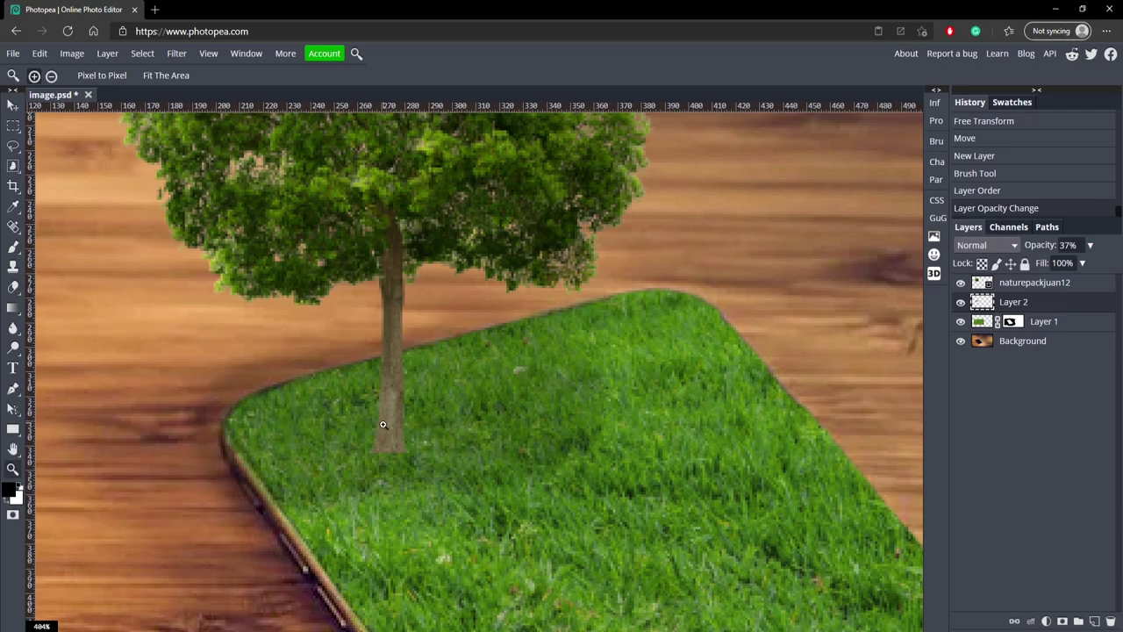
pyautogui.hotkey('ctrl', '0')
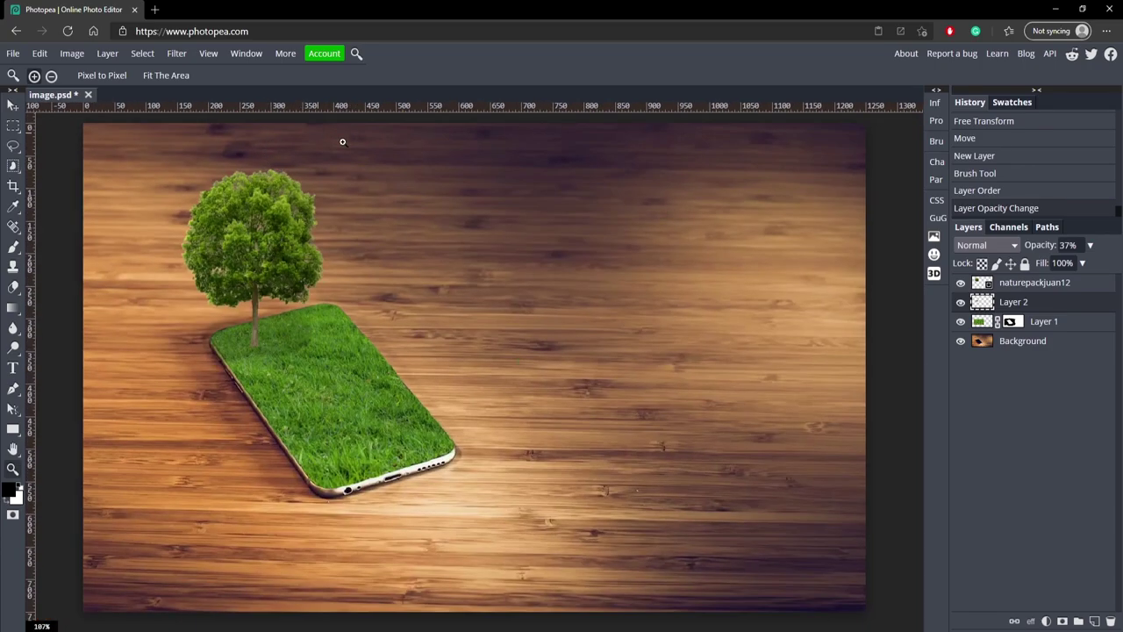
pyautogui.scroll(6, 200, 269)
pyautogui.scroll(-1, 348, 409)
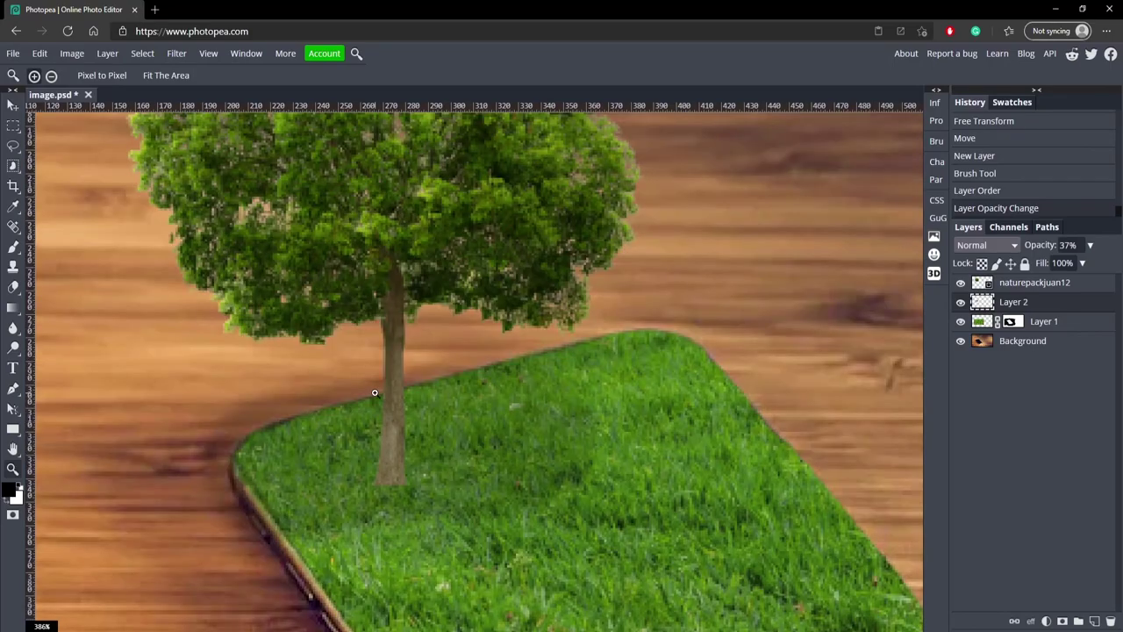
pyautogui.scroll(2, 378, 351)
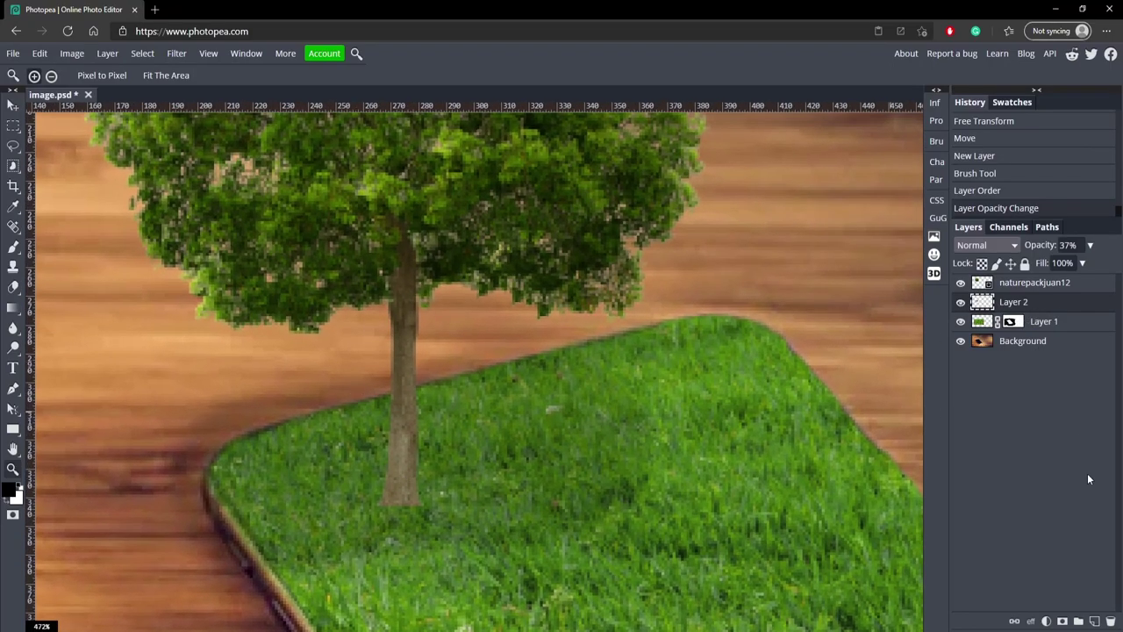
pyautogui.click(1094, 621)
pyautogui.moveTo(1033, 305); pyautogui.dragTo(1030, 281)
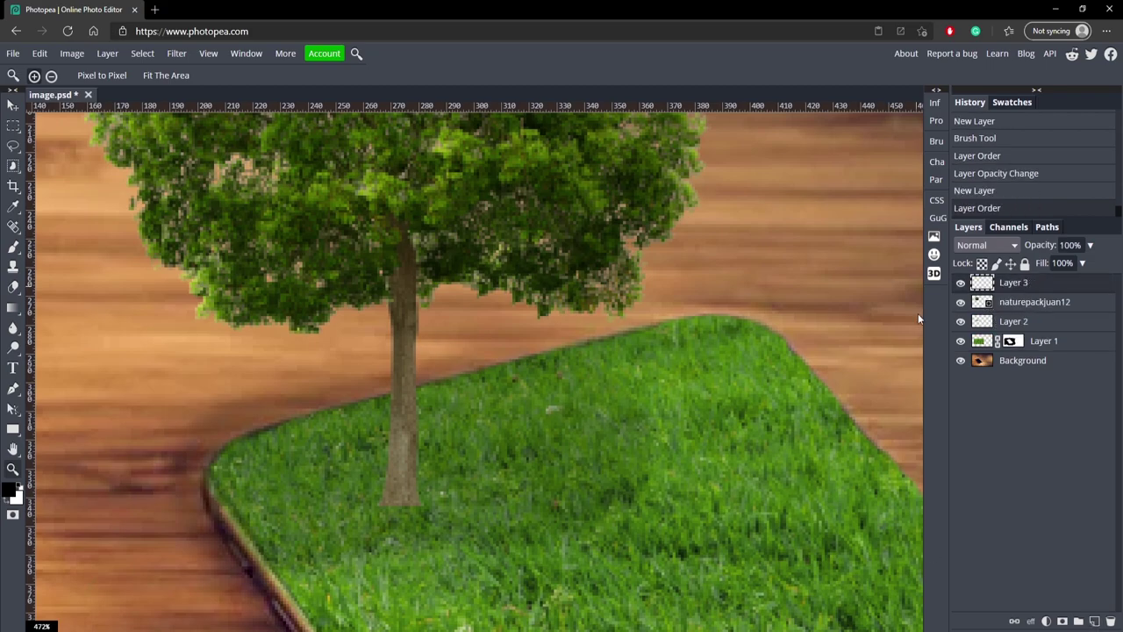
# - Shrink the brush and paint black shading along the whole trunk, with extra dabs at mid-height and at its base
pyautogui.click(13, 246)
pyautogui.press('[')
pyautogui.press('[')
pyautogui.press('[')
pyautogui.press('[')
pyautogui.press('[')
pyautogui.press('[')
pyautogui.press('[')
pyautogui.press('[')
pyautogui.press('[')
pyautogui.press('[')
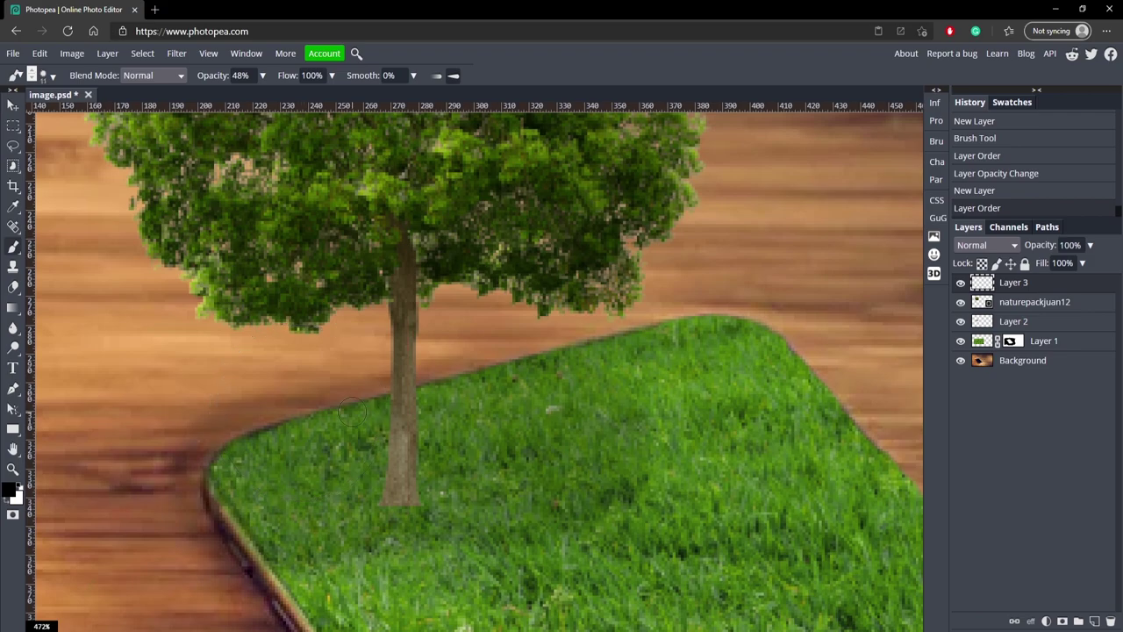
pyautogui.moveTo(404, 414); pyautogui.dragTo(399, 498)
pyautogui.moveTo(406, 376)
pyautogui.mouseDown()
pyautogui.moveTo(404, 364)
pyautogui.moveTo(400, 400)
pyautogui.mouseUp()
pyautogui.moveTo(402, 355); pyautogui.dragTo(403, 258)
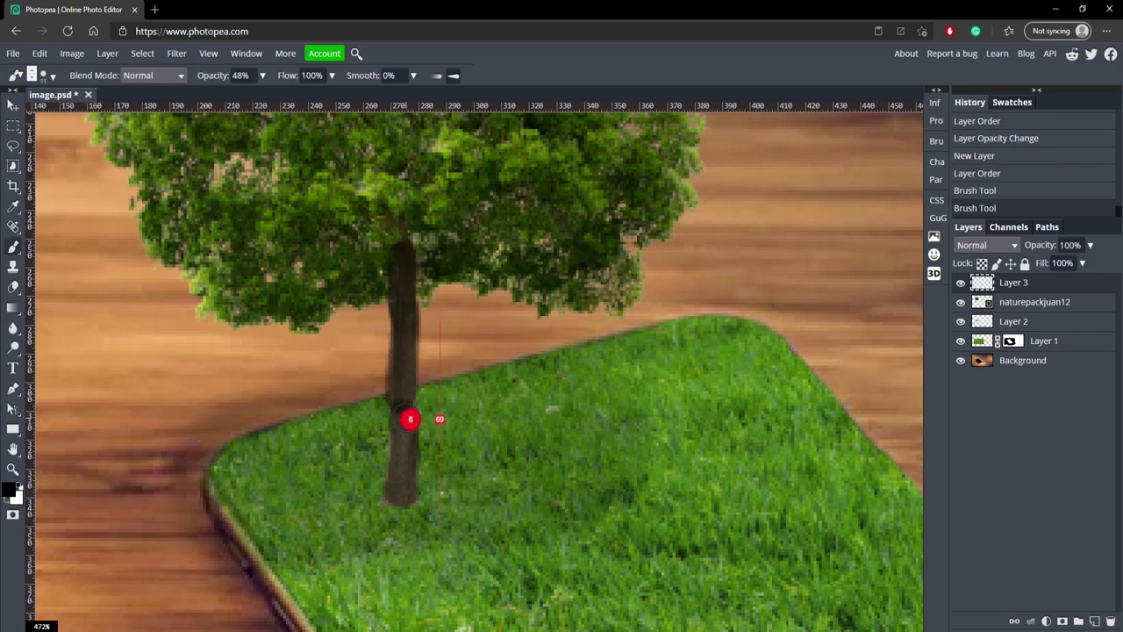
pyautogui.click(405, 406)
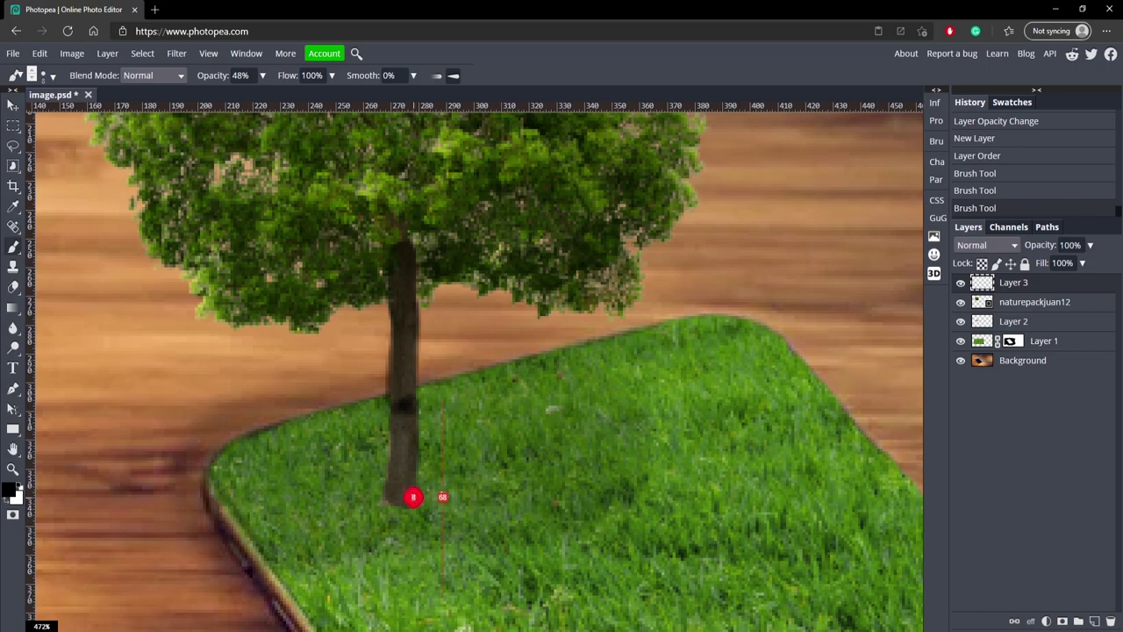
pyautogui.click(410, 500)
pyautogui.click(388, 502)
# - Set the trunk shading layer's opacity to 50% and compare the trunk with and without the shading
pyautogui.click(12, 470)
pyautogui.rightClick(196, 410)
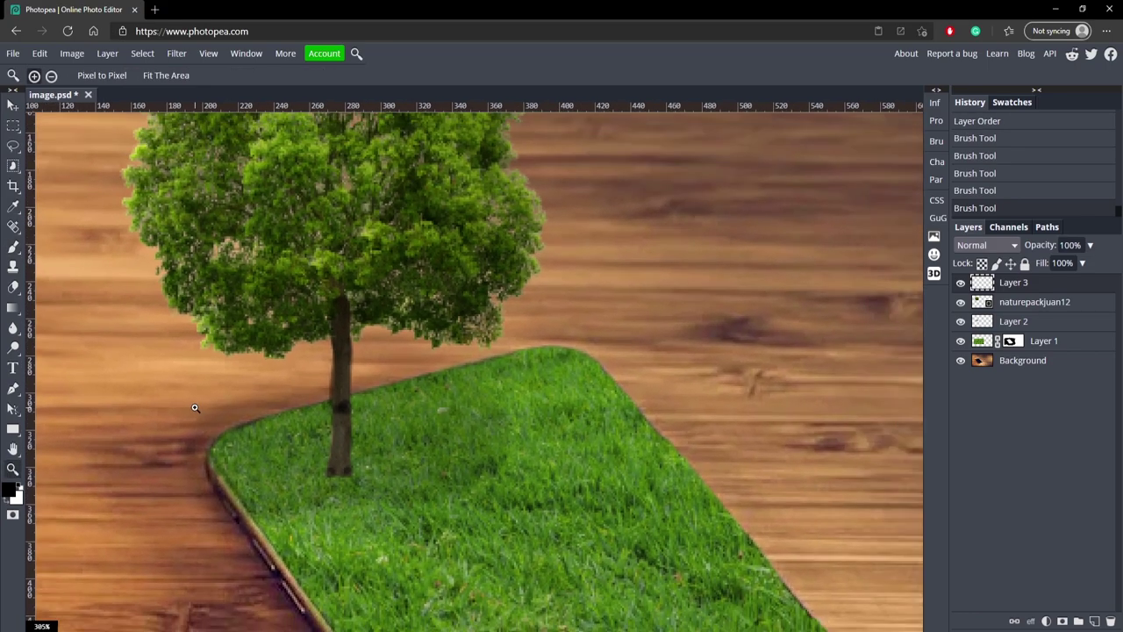
pyautogui.rightClick(595, 361)
pyautogui.click(1089, 245)
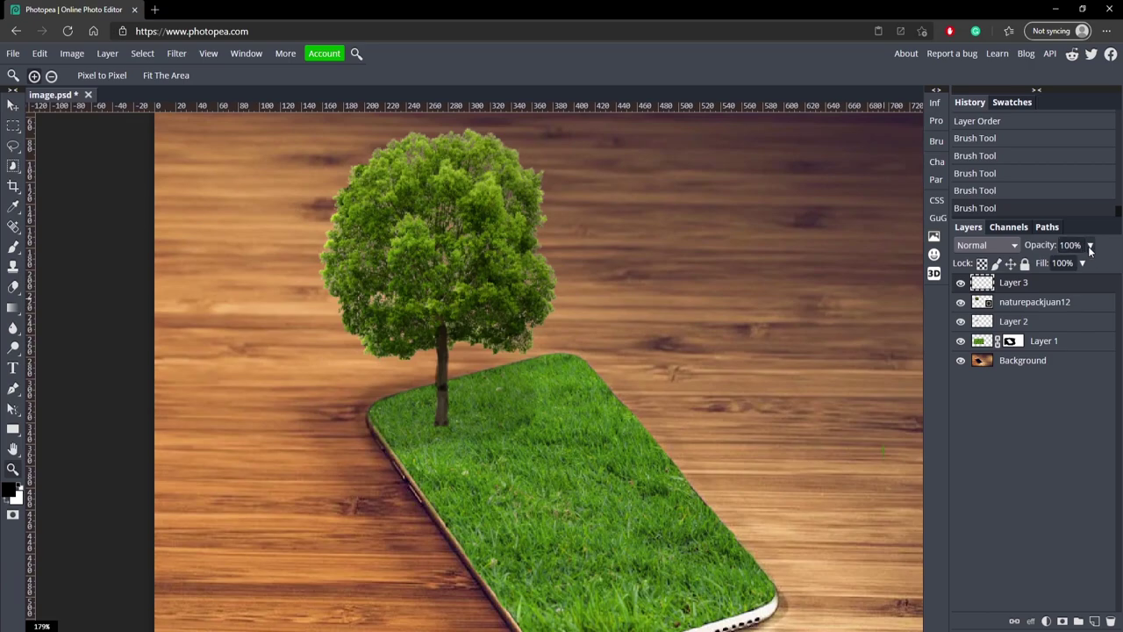
pyautogui.moveTo(1074, 263)
pyautogui.mouseDown()
pyautogui.moveTo(1042, 264)
pyautogui.moveTo(1064, 263)
pyautogui.mouseUp()
pyautogui.click(961, 284)
pyautogui.click(961, 283)
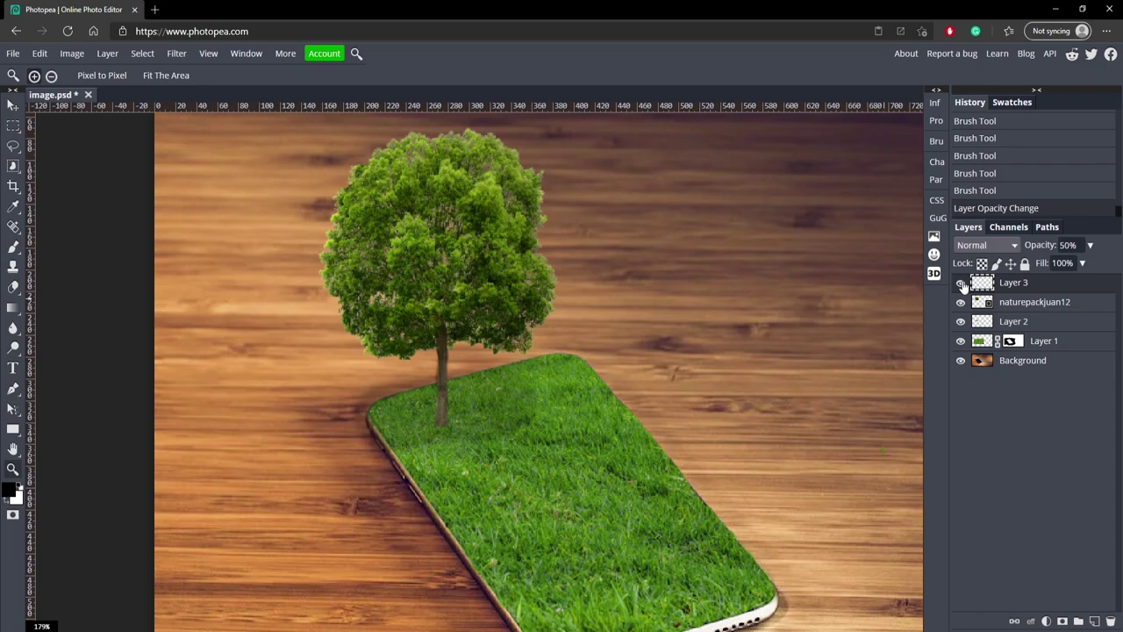
# - Compare the grass with and without the ground shadow and set the shadow layer's opacity to 27%
pyautogui.scroll(-4, 163, 454)
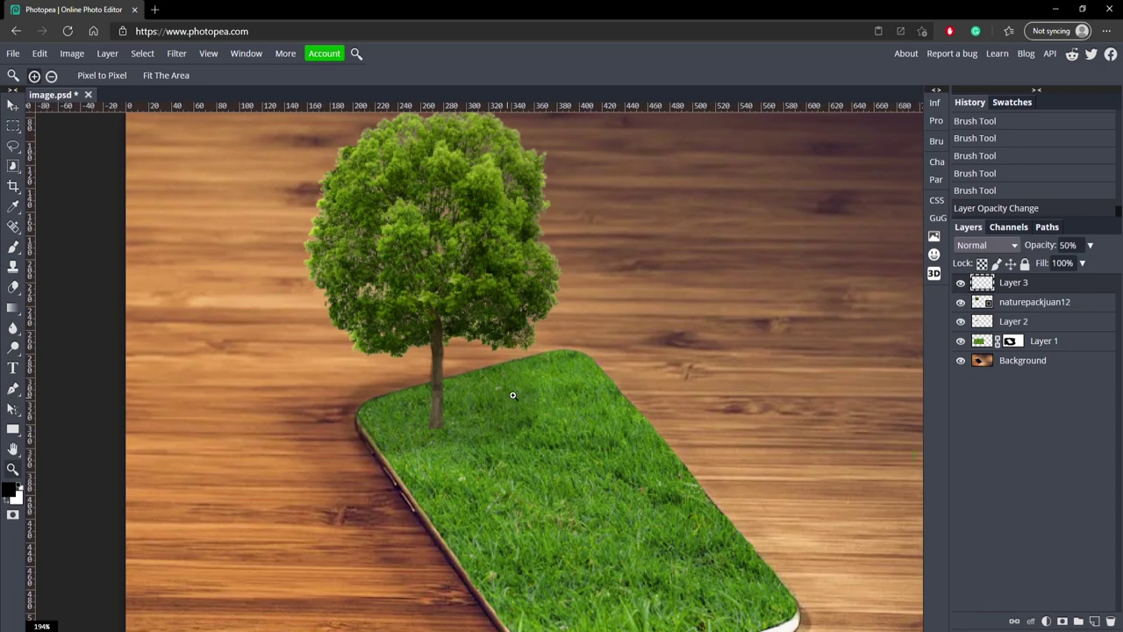
pyautogui.scroll(1, 443, 364)
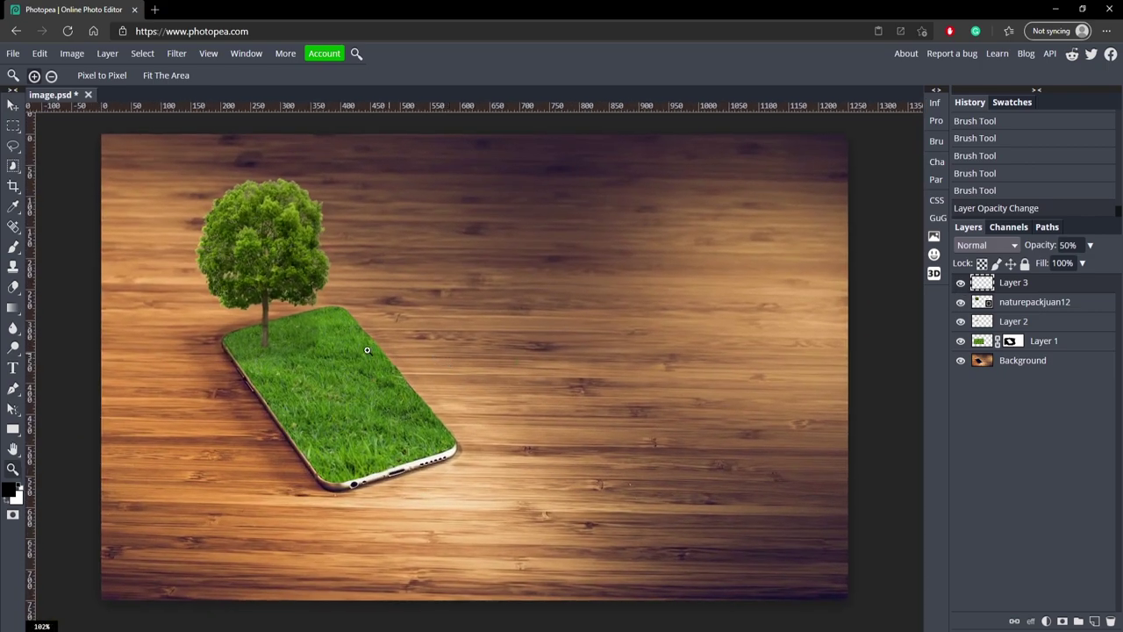
pyautogui.click(963, 327)
pyautogui.click(963, 326)
pyautogui.click(963, 326)
pyautogui.click(1091, 246)
pyautogui.moveTo(1051, 266); pyautogui.dragTo(1044, 267)
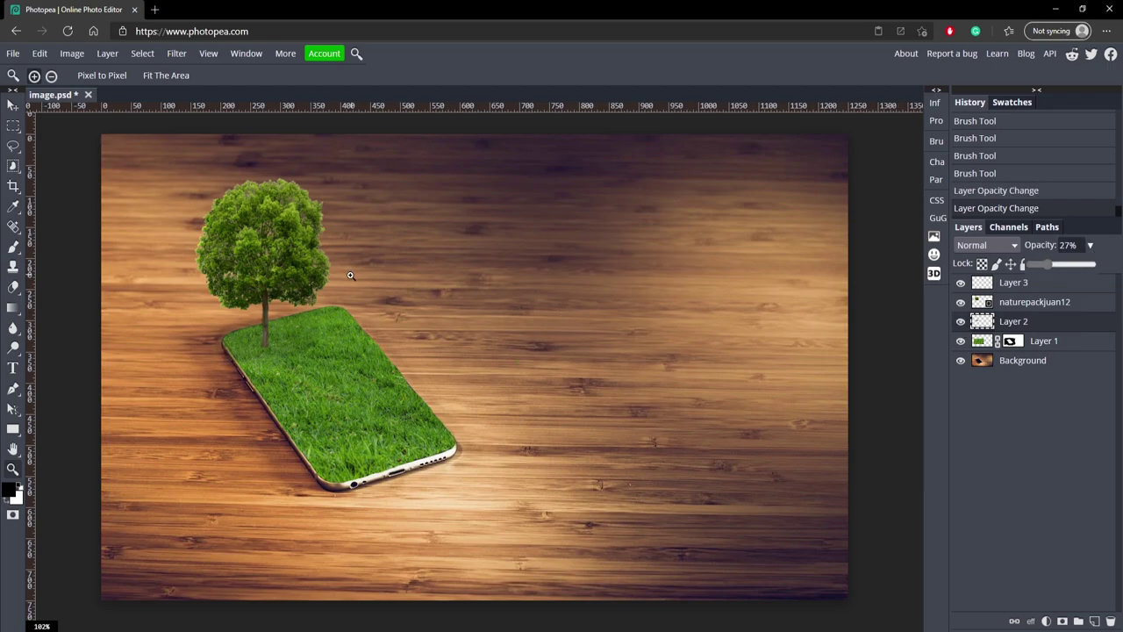
# - Merge the trunk shading, tree and ground shadow layers into one layer
pyautogui.moveTo(196, 211); pyautogui.dragTo(182, 211)
pyautogui.click(1025, 305)
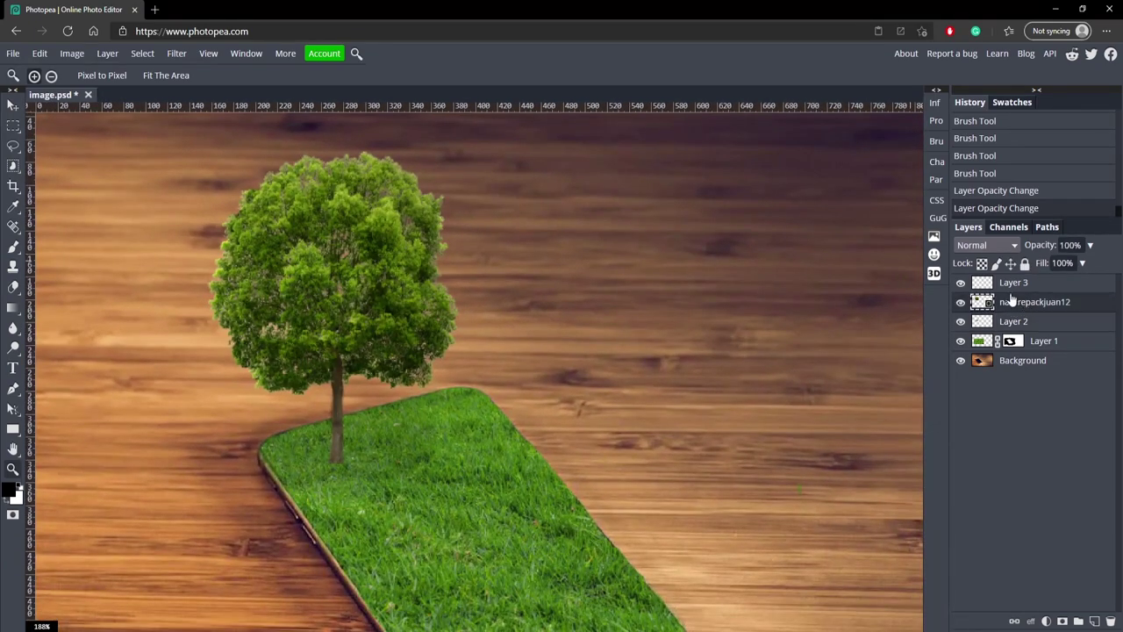
pyautogui.click(1042, 288)
pyautogui.keyDown('shift'); pyautogui.click(1030, 323); pyautogui.keyUp('shift')
pyautogui.rightClick(1029, 324)
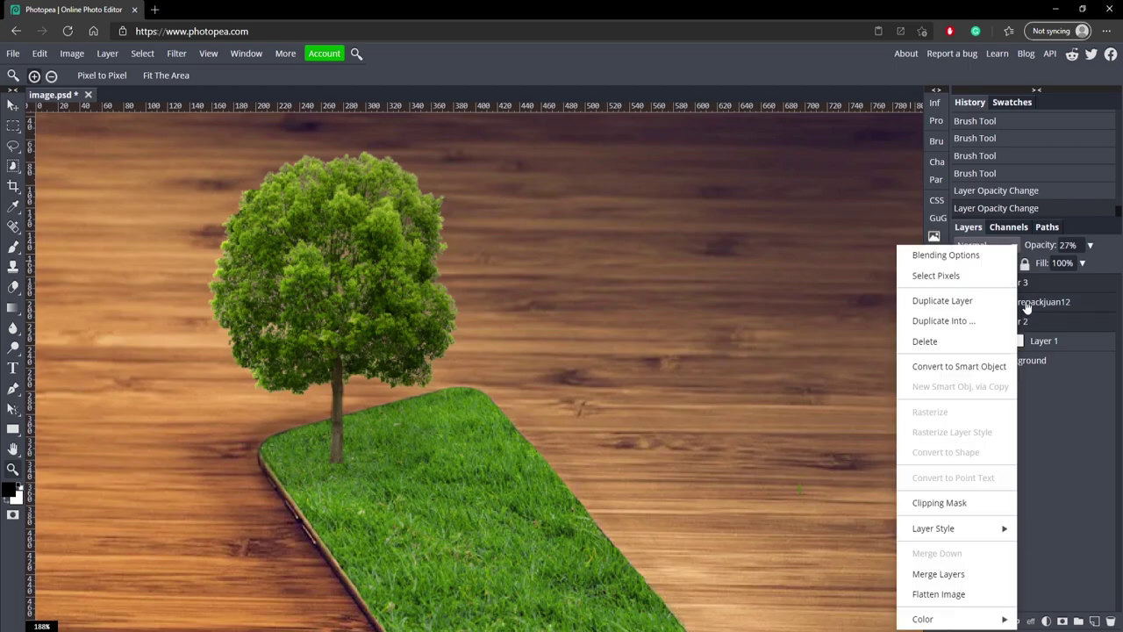
pyautogui.click(938, 573)
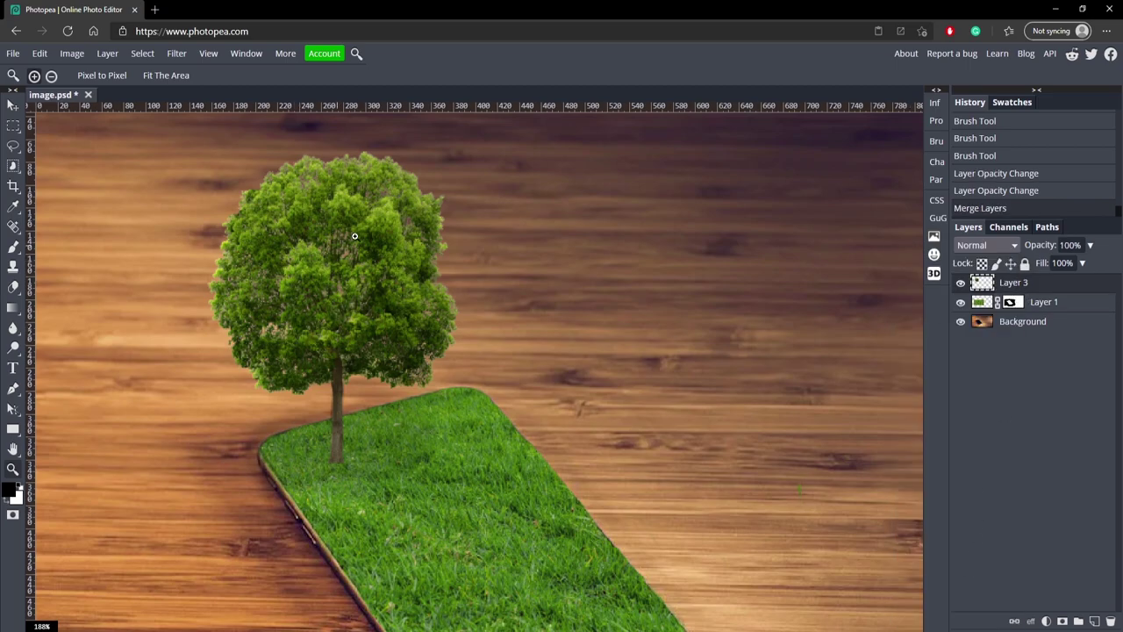
# - Add an Exposure adjustment layer and clip it to the merged tree layer
pyautogui.click(1046, 620)
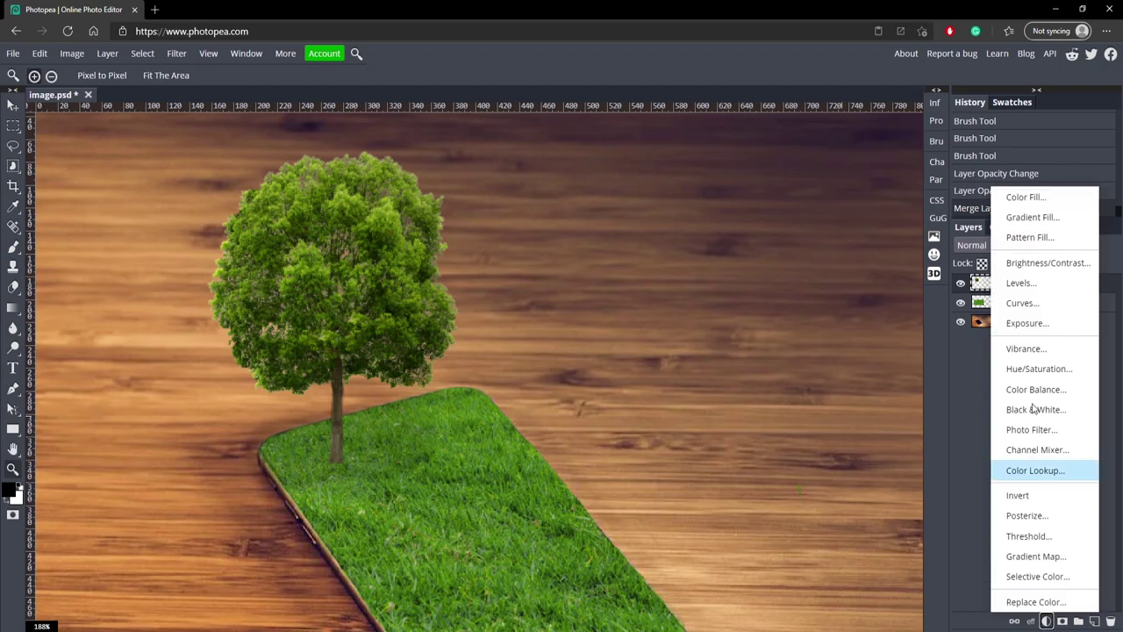
pyautogui.click(1022, 321)
pyautogui.rightClick(1053, 284)
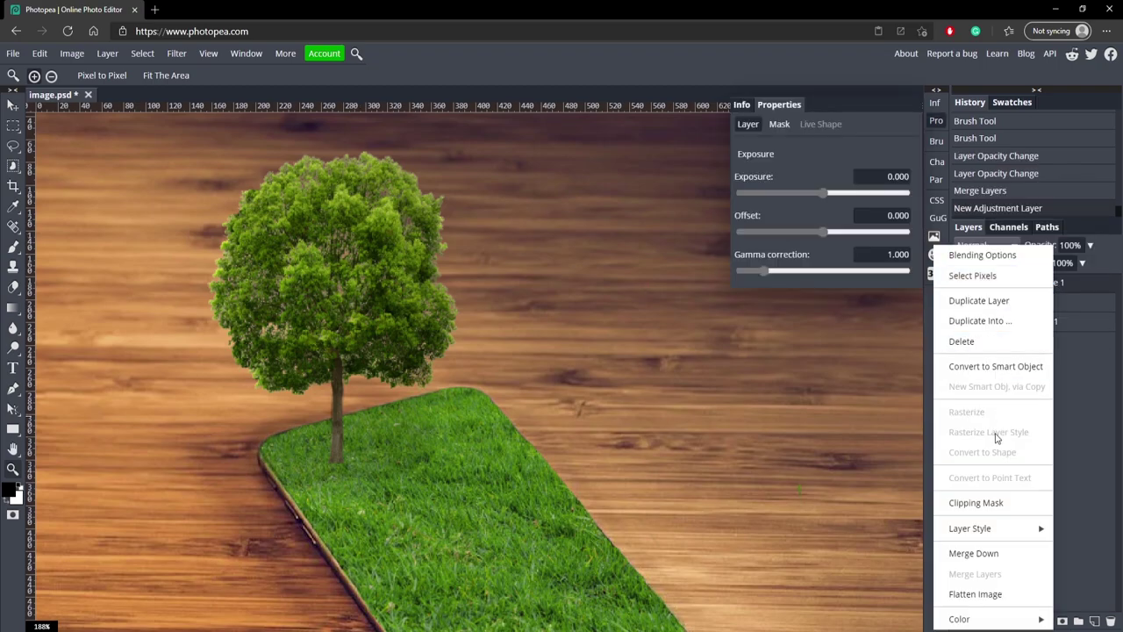
pyautogui.click(993, 501)
pyautogui.click(1020, 302)
pyautogui.click(960, 302)
pyautogui.click(960, 302)
pyautogui.click(1053, 283)
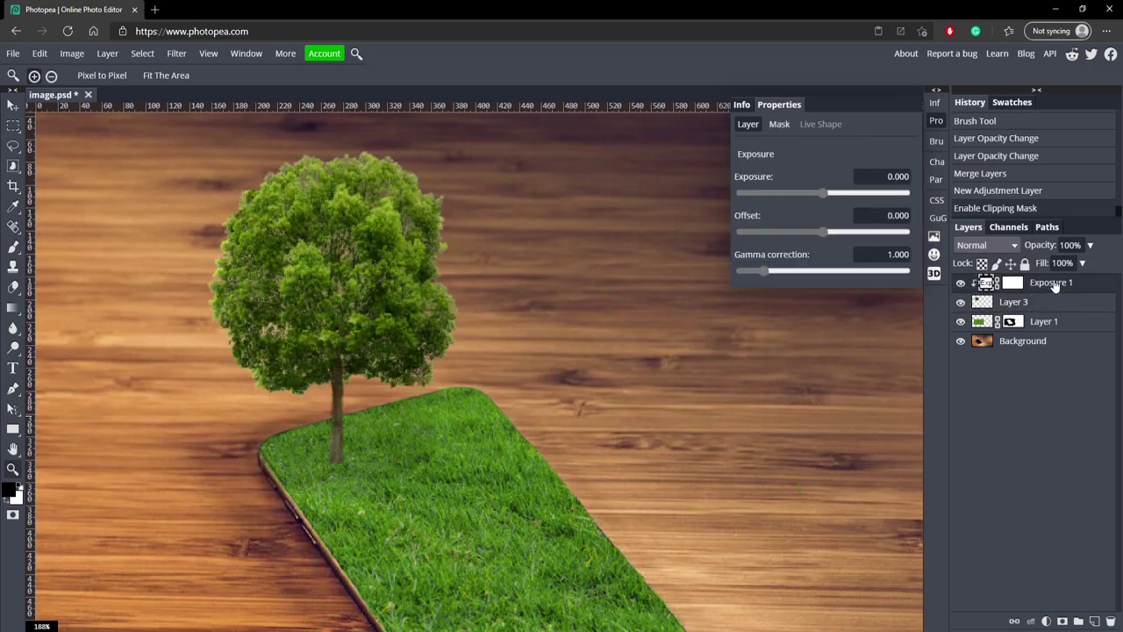
# - Set the tree's Exposure adjustment to an exposure of 0.200 and an offset of -0.015
pyautogui.click(820, 193)
pyautogui.click(824, 192)
pyautogui.click(818, 231)
pyautogui.moveTo(817, 232); pyautogui.dragTo(820, 231)
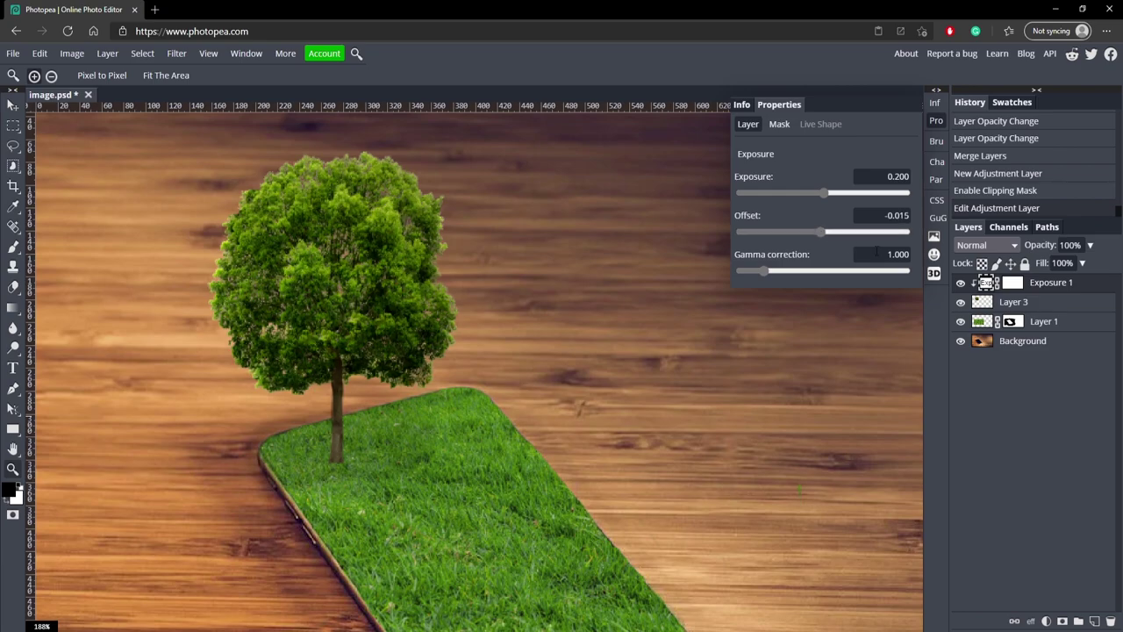
# - Compare the tree with and without the adjustment, set its exposure to -0.200 and check the whole image
pyautogui.click(961, 283)
pyautogui.click(961, 283)
pyautogui.moveTo(817, 194); pyautogui.dragTo(823, 198)
pyautogui.hotkey('ctrl', '0')
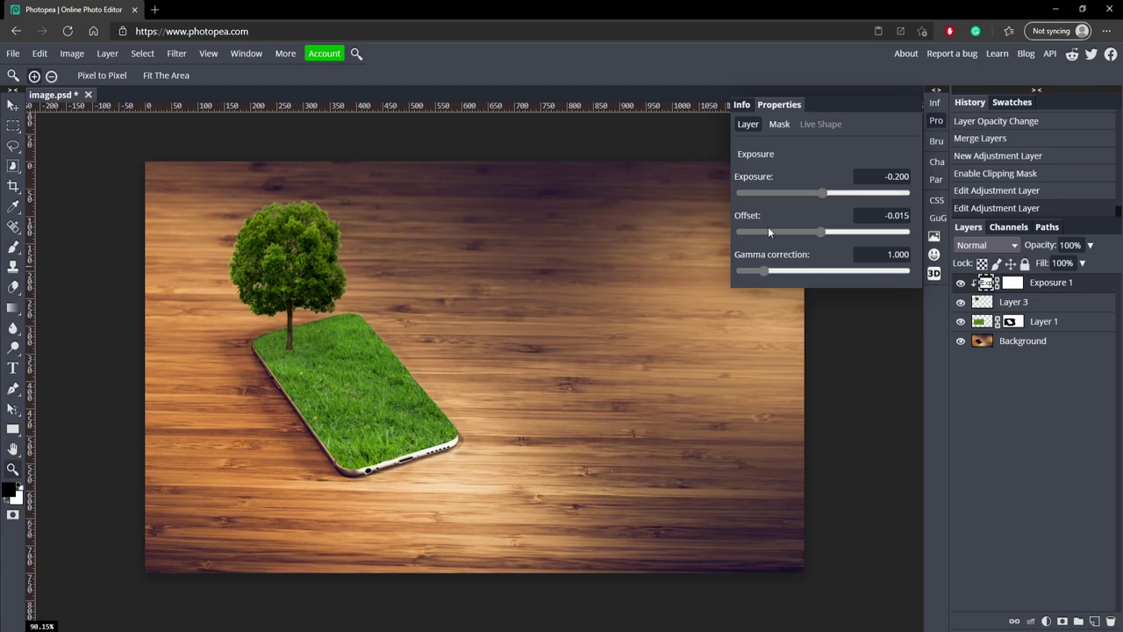
# - Place the animalspackjuan10 cow image, scale it proportionally to 20.79% and position it standing on the phone's grass
pyautogui.scroll(2, 196, 292)
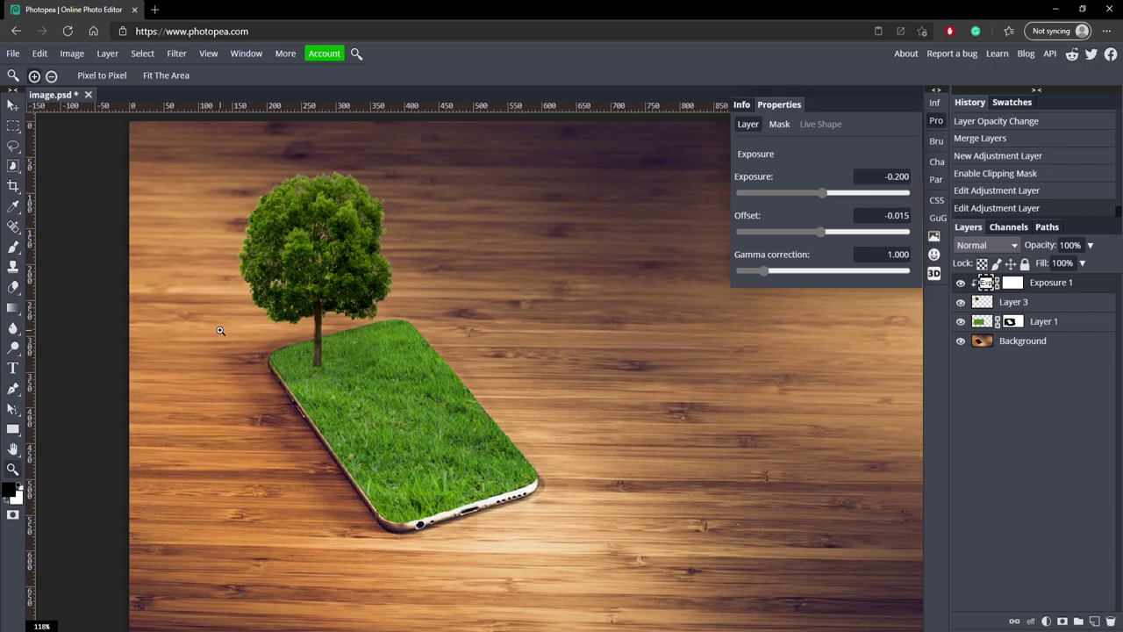
pyautogui.scroll(-2, 220, 330)
pyautogui.scroll(1, 354, 377)
pyautogui.scroll(2, 278, 320)
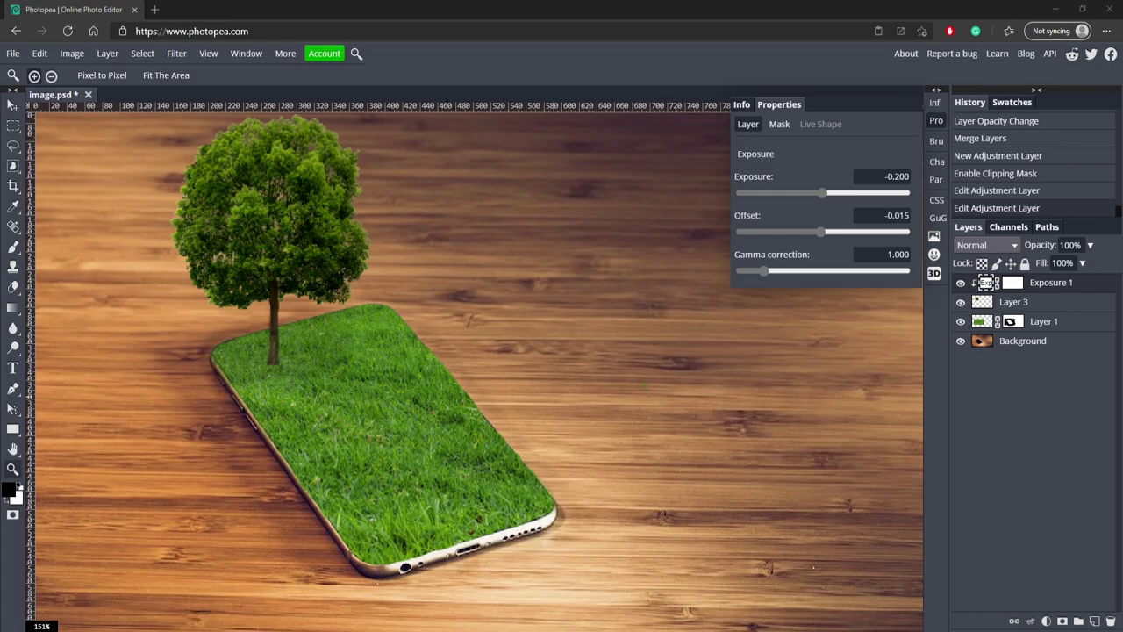
pyautogui.moveTo(361, 356); pyautogui.dragTo(408, 350)
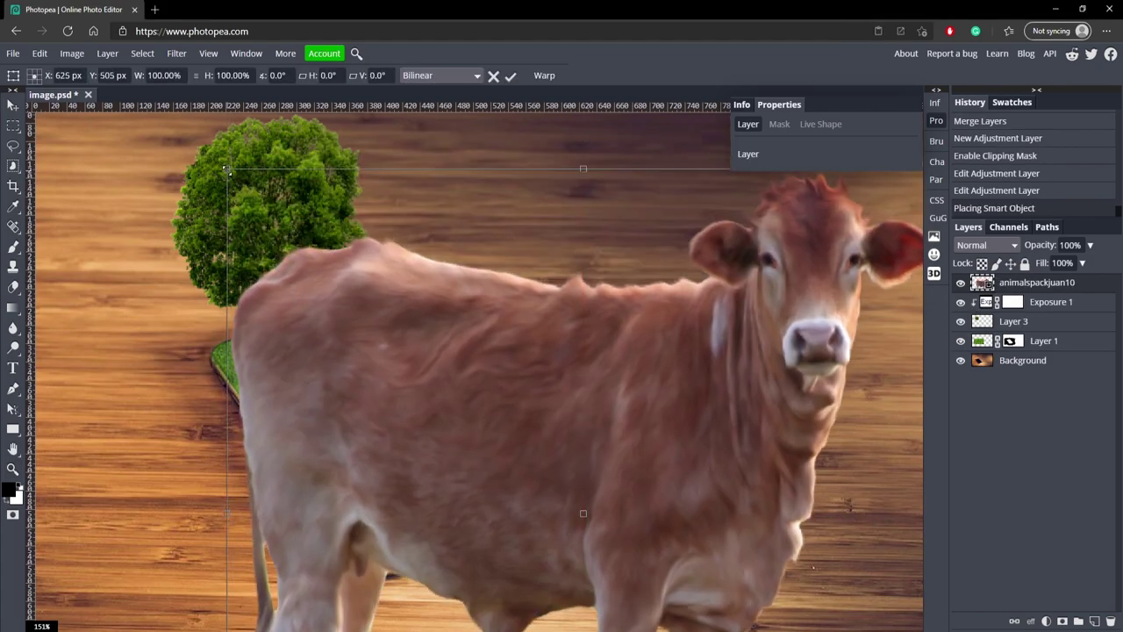
pyautogui.moveTo(227, 170); pyautogui.dragTo(662, 466)
pyautogui.moveTo(787, 624); pyautogui.dragTo(387, 350)
pyautogui.moveTo(445, 413); pyautogui.dragTo(420, 398)
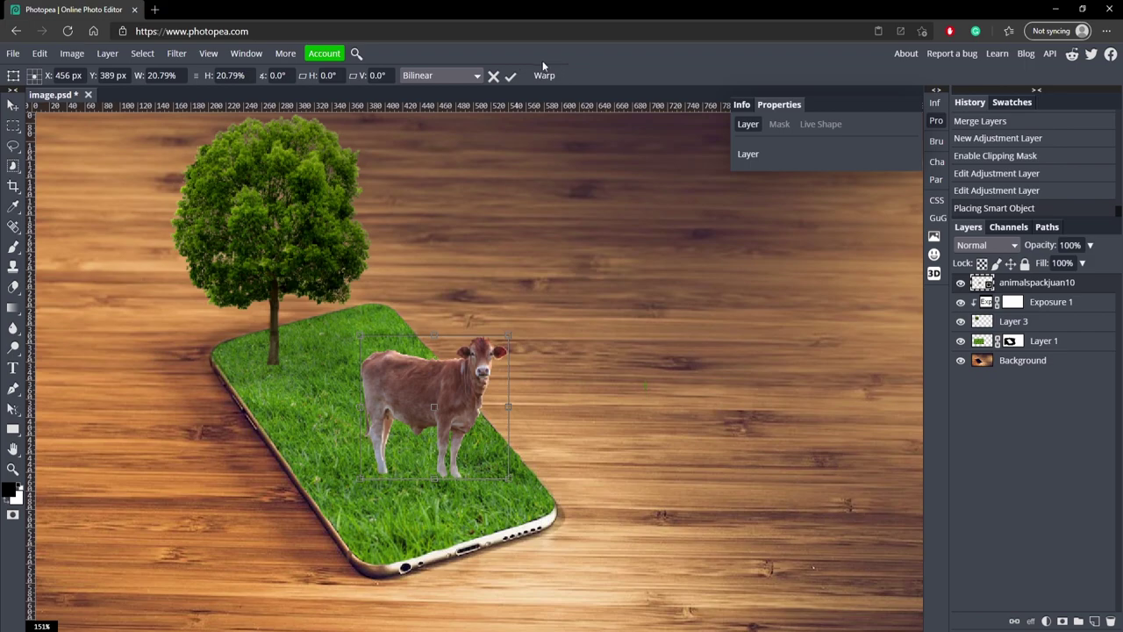
pyautogui.click(512, 78)
# - Duplicate the tree's Exposure adjustment layer
pyautogui.moveTo(391, 449); pyautogui.dragTo(404, 444)
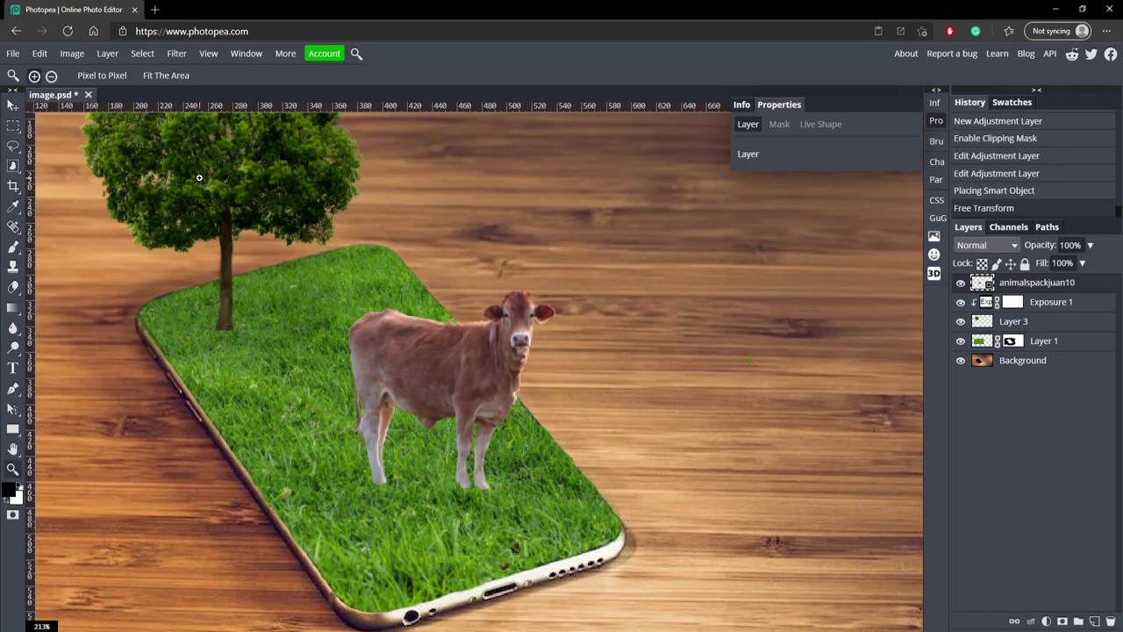
pyautogui.moveTo(434, 501); pyautogui.dragTo(438, 503)
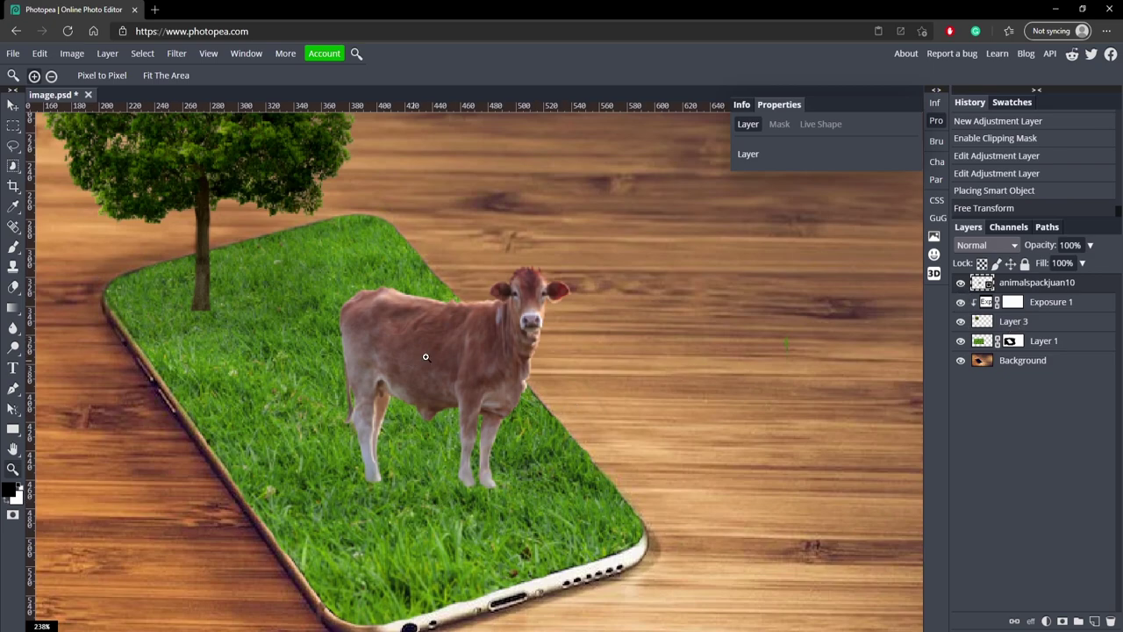
pyautogui.click(1034, 303)
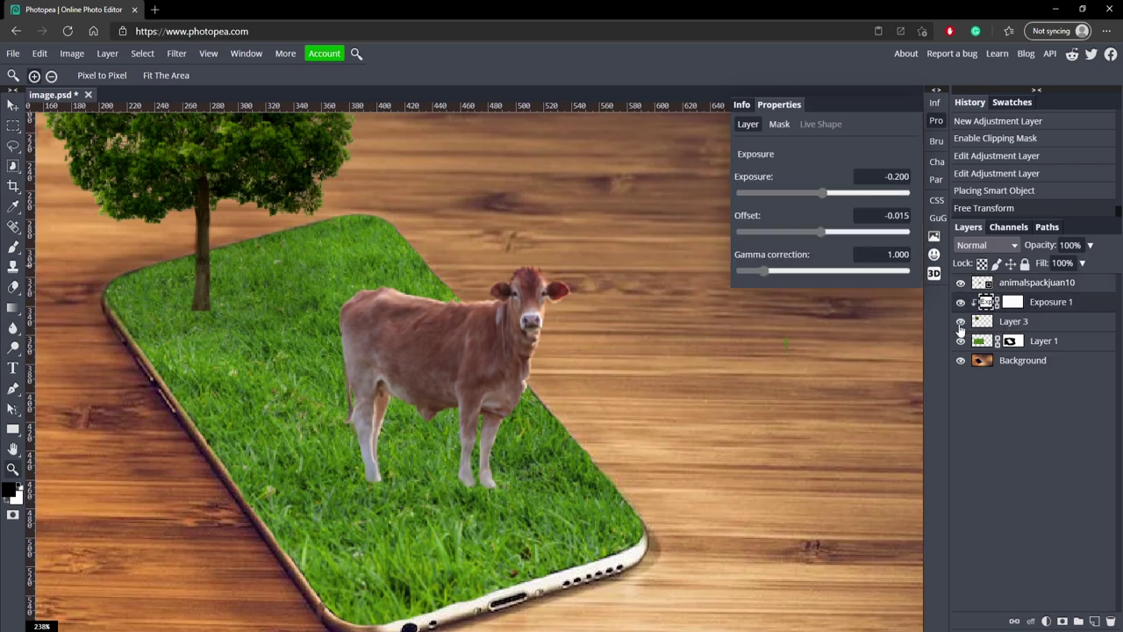
pyautogui.click(1020, 288)
pyautogui.click(1049, 306)
pyautogui.hotkey('ctrl', 'j')
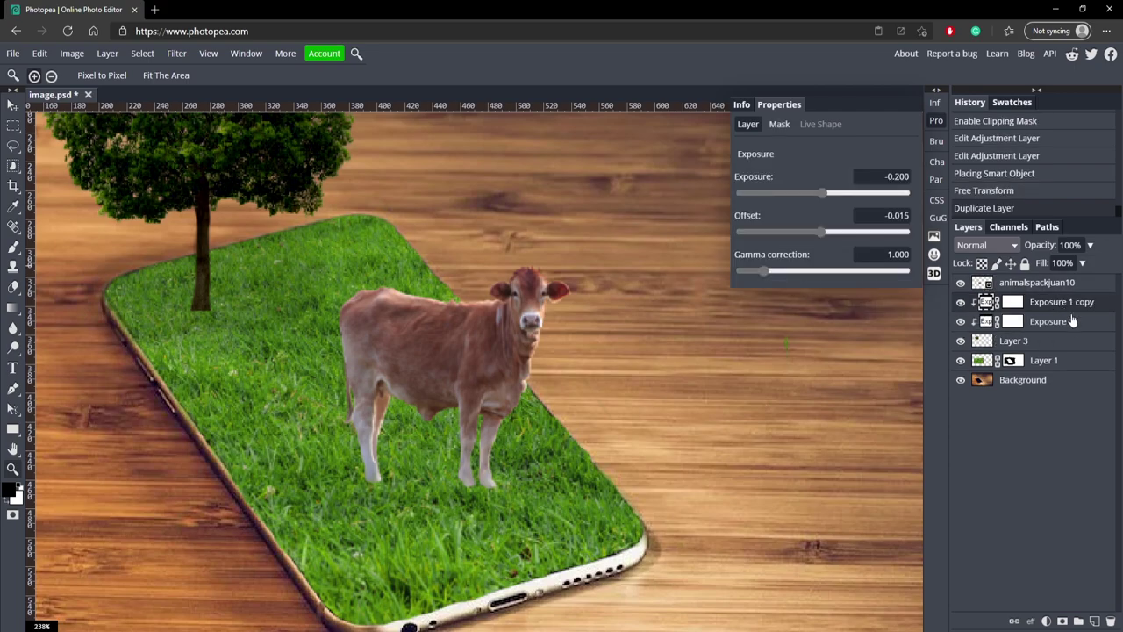
# - Move the duplicated Exposure adjustment above the cow layer, clipped to the cow, with a fill of 100%
pyautogui.click(14, 105)
pyautogui.moveTo(1053, 302); pyautogui.dragTo(1096, 286)
pyautogui.write('0')
pyautogui.press('Return')
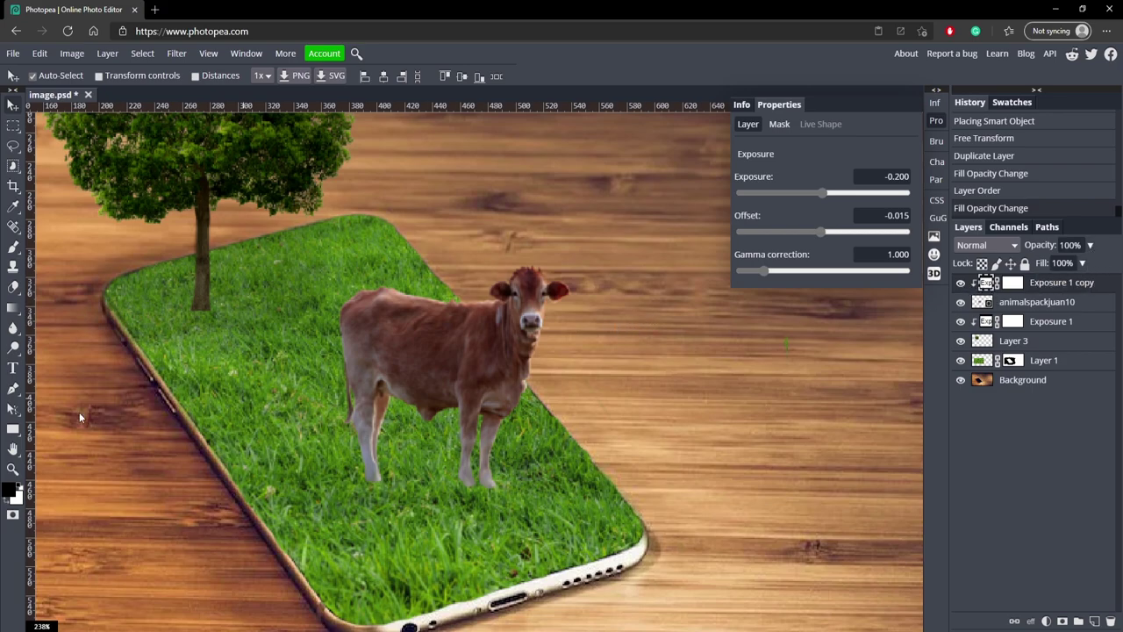
# - Examine the tone-adjusted cow within the whole composite and up close
pyautogui.click(13, 470)
pyautogui.moveTo(382, 373); pyautogui.dragTo(179, 426)
pyautogui.scroll(3, 178, 427)
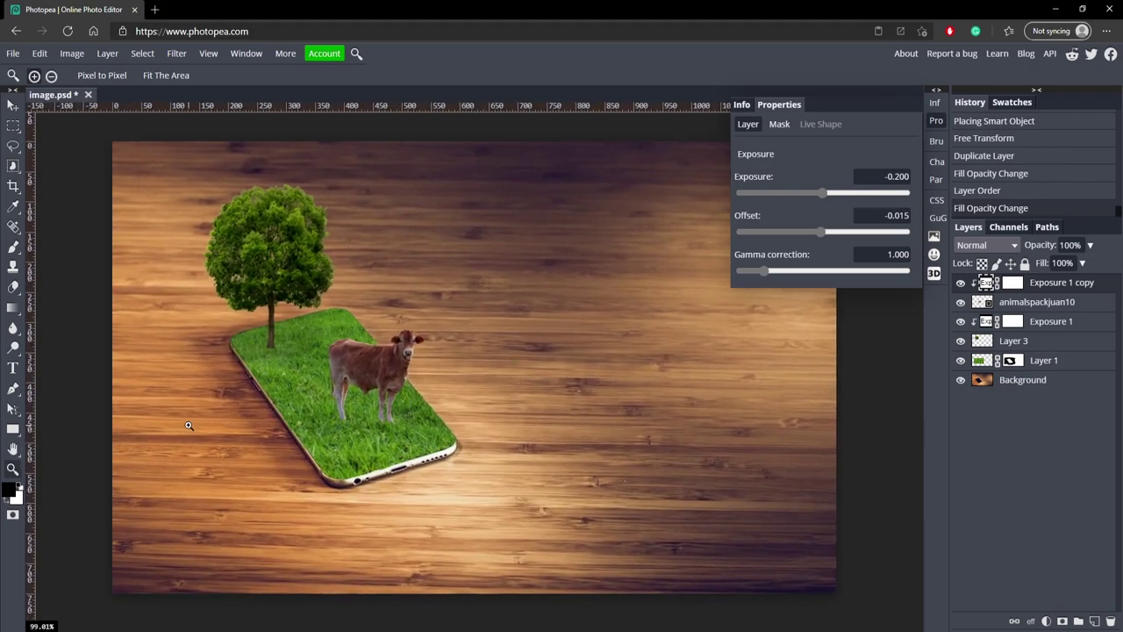
pyautogui.scroll(1, 223, 363)
pyautogui.scroll(6, 244, 380)
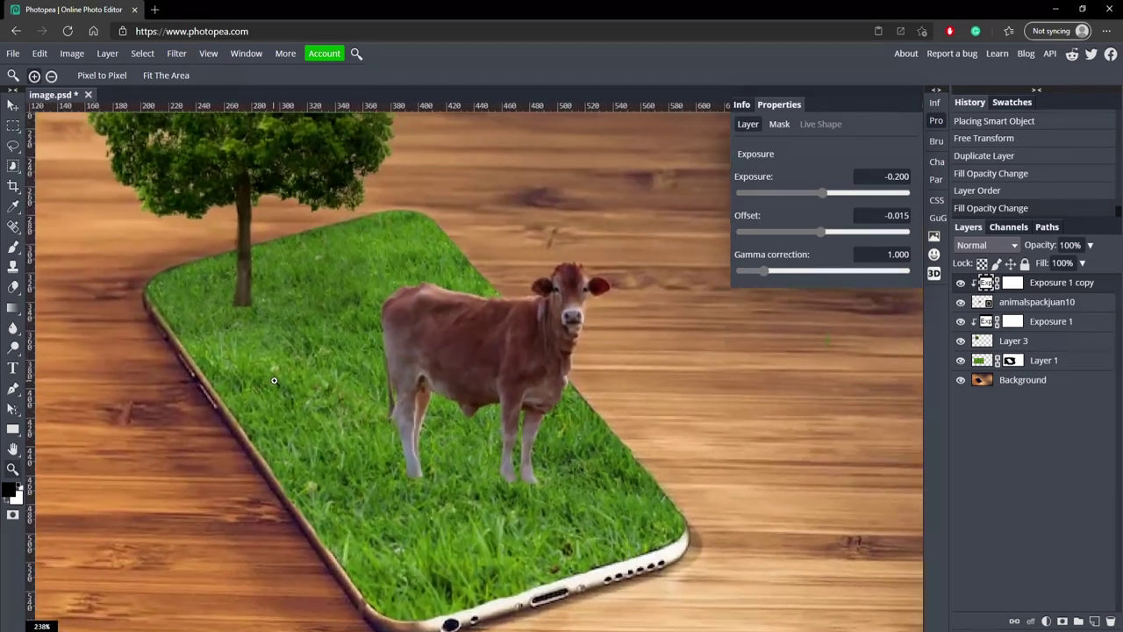
pyautogui.scroll(2, 570, 480)
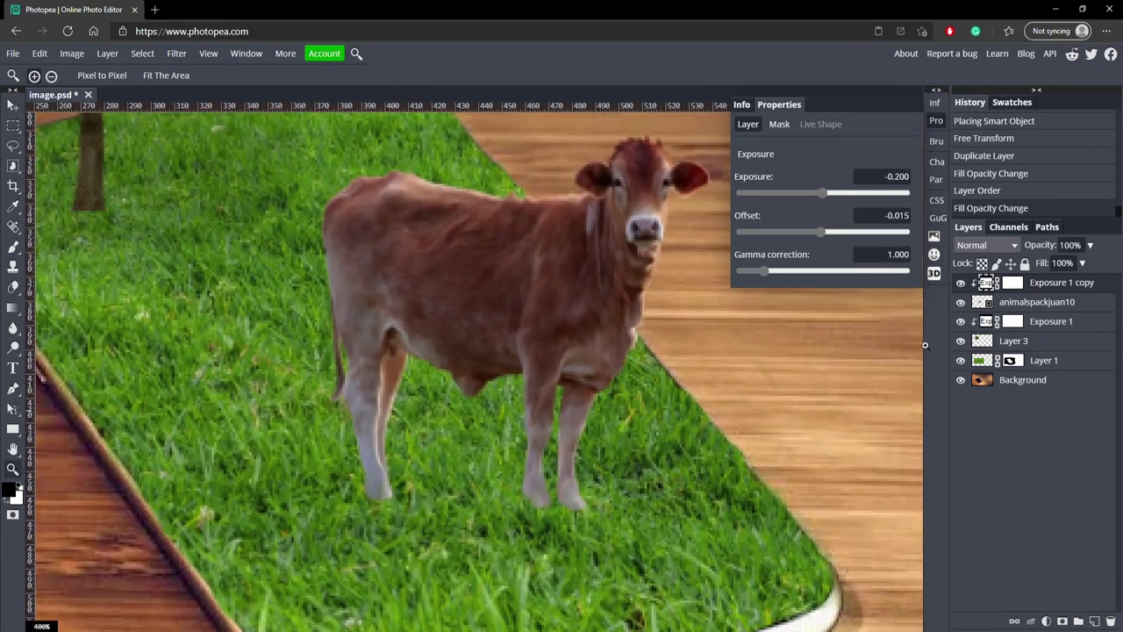
pyautogui.scroll(-2, 784, 349)
# - Add a new empty layer directly beneath the cow layer and choose the Brush tool
pyautogui.click(1072, 304)
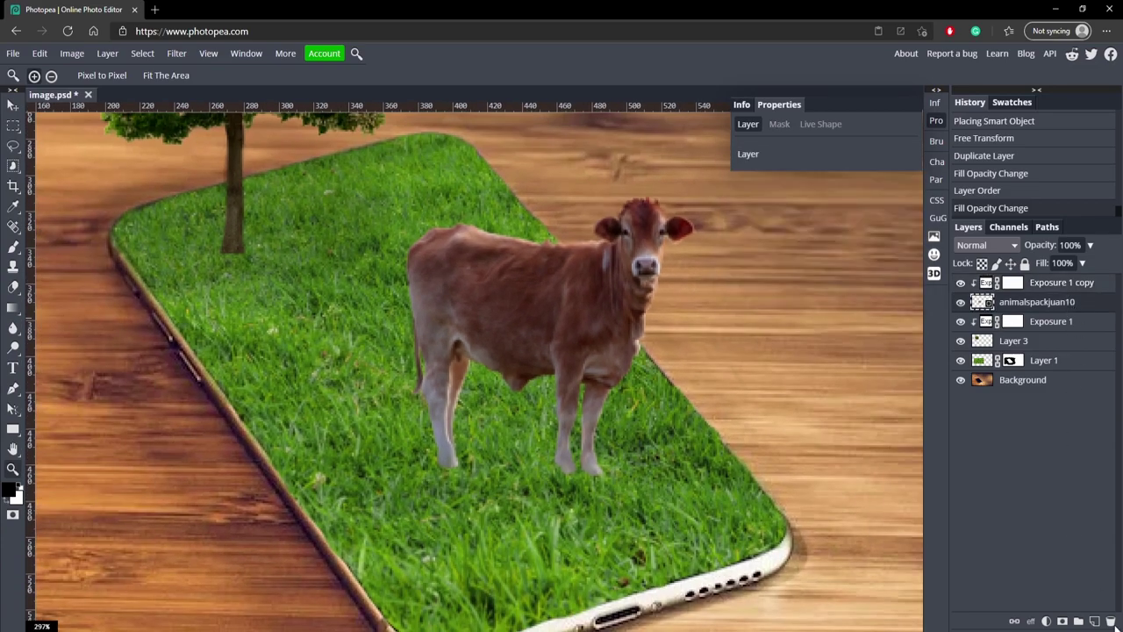
pyautogui.click(1059, 321)
pyautogui.click(1094, 621)
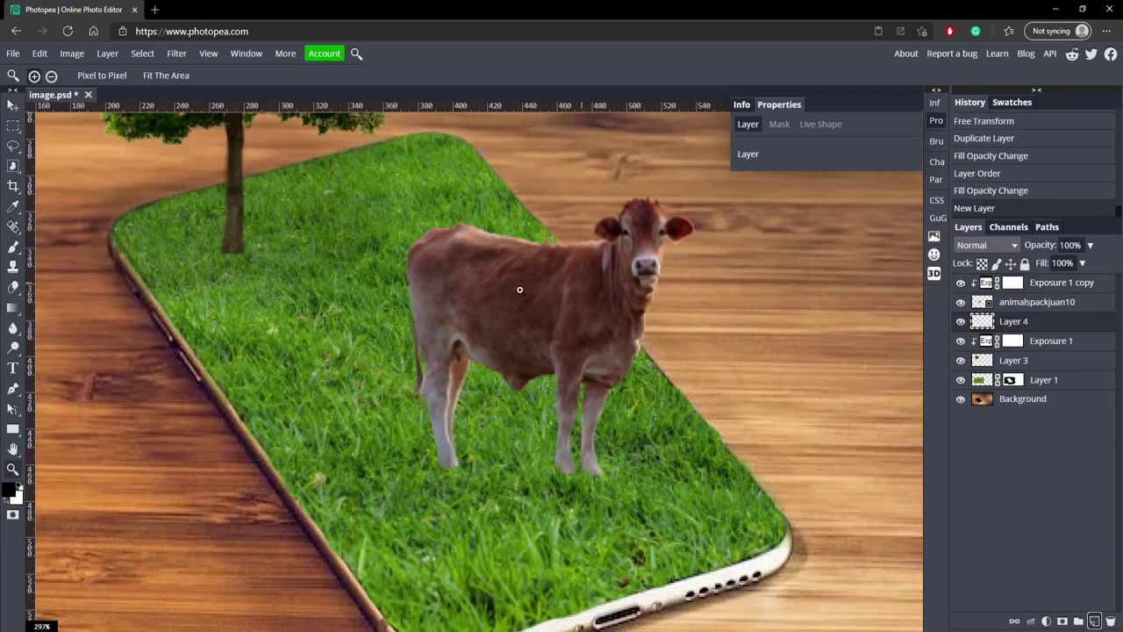
pyautogui.click(13, 247)
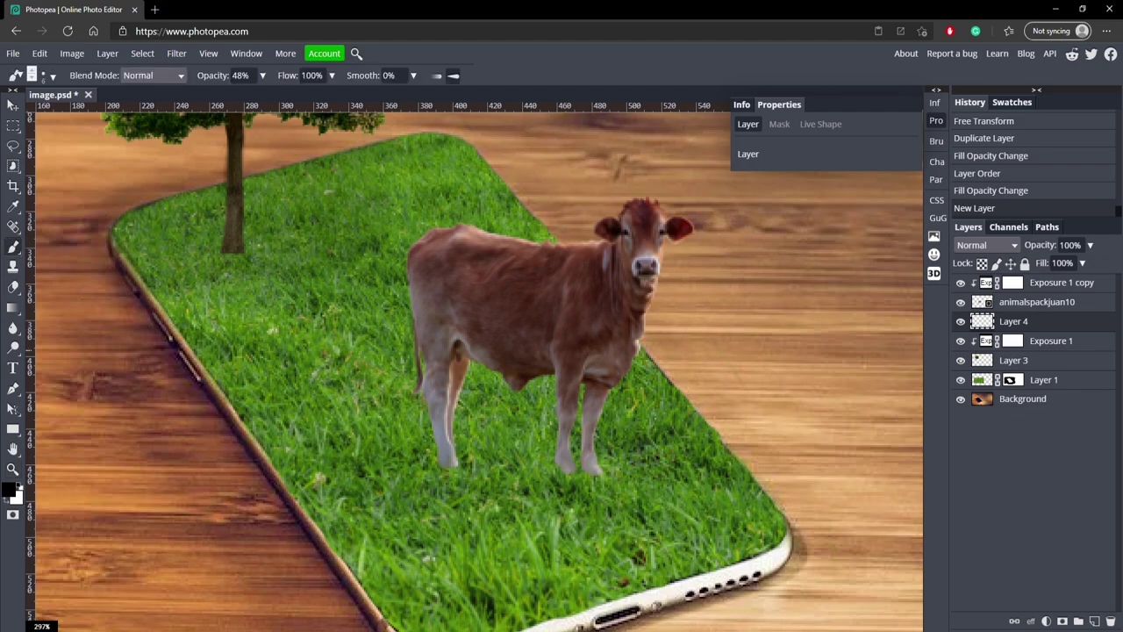
# - Identify the tree and grass layers by toggling their visibility, and rename them Tree and Grass
pyautogui.click(960, 361)
pyautogui.click(960, 360)
pyautogui.doubleClick(1013, 361)
pyautogui.write('Tree')
pyautogui.doubleClick(1045, 382)
pyautogui.click(960, 381)
pyautogui.click(960, 380)
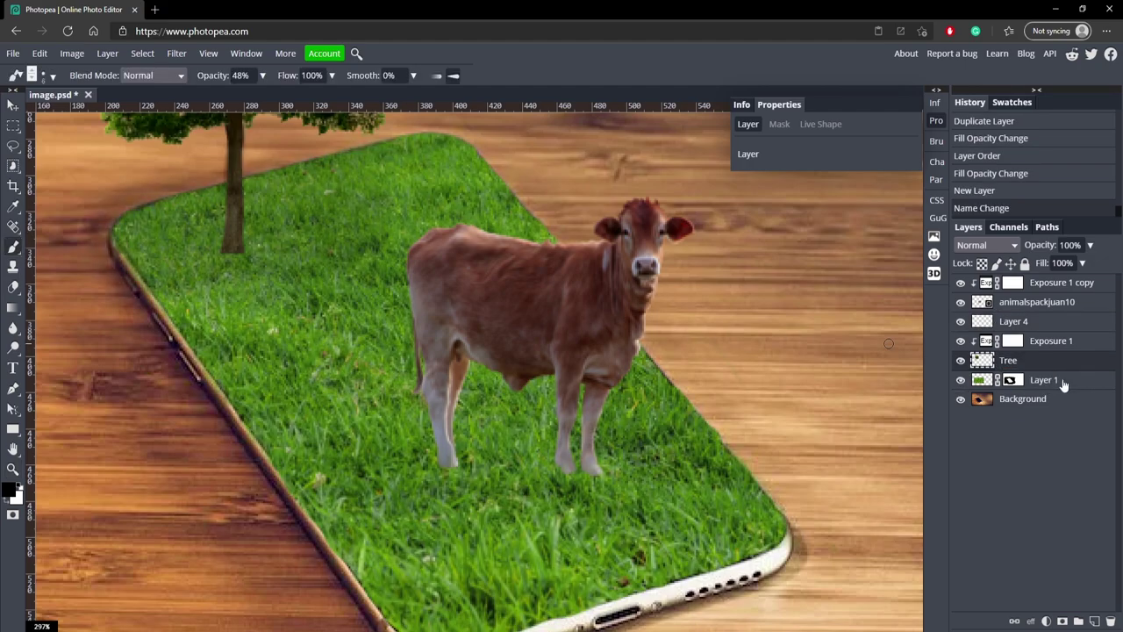
pyautogui.doubleClick(1045, 382)
pyautogui.write('Grass')
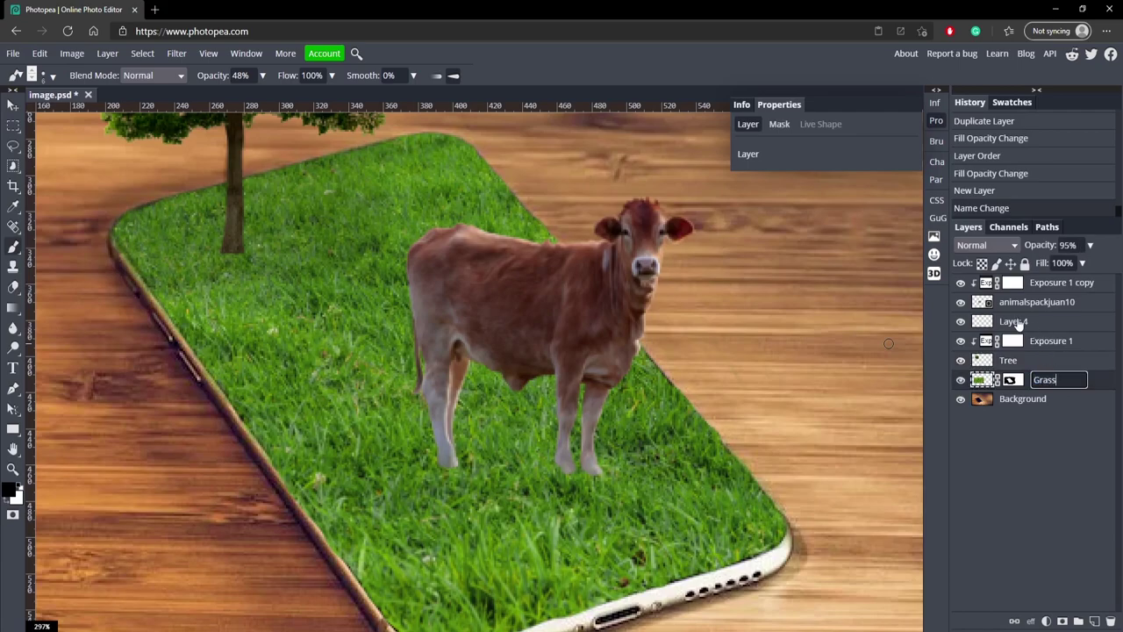
pyautogui.press('Return')
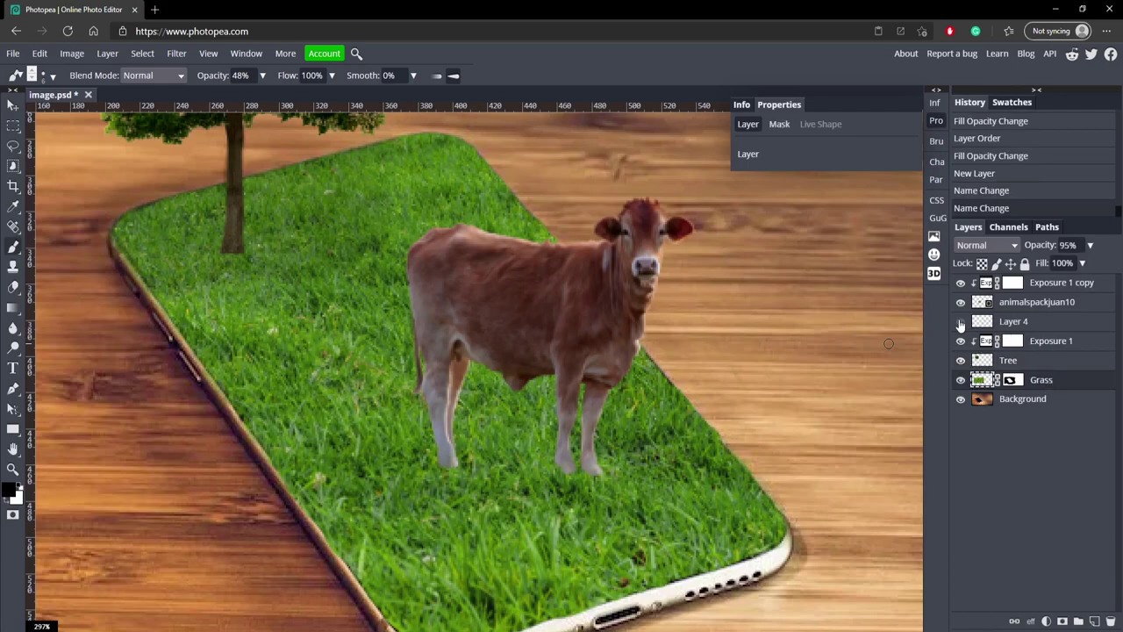
# - Select the empty layer beneath the cow and enlarge the brush to size 61
pyautogui.click(1028, 325)
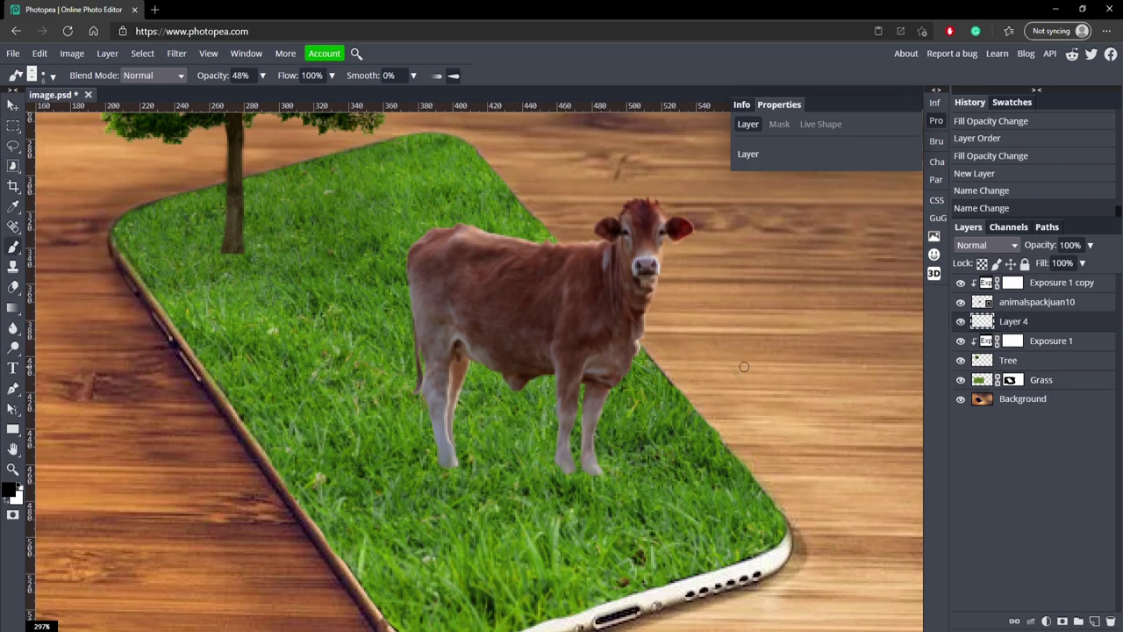
pyautogui.moveTo(448, 414); pyautogui.dragTo(477, 412)
pyautogui.moveTo(380, 444); pyautogui.dragTo(601, 465)
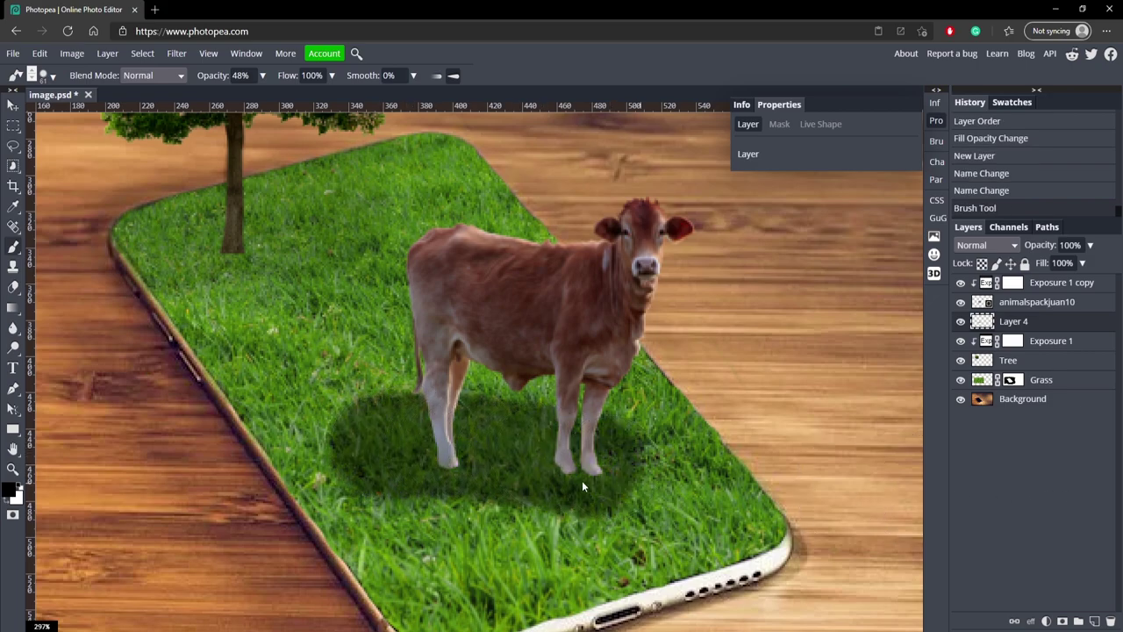
pyautogui.hotkey('ctrl', 'z')
pyautogui.moveTo(421, 439)
pyautogui.mouseDown()
pyautogui.moveTo(522, 443)
pyautogui.moveTo(631, 469)
pyautogui.mouseUp()
pyautogui.hotkey('ctrl', 'z')
pyautogui.moveTo(413, 465); pyautogui.dragTo(645, 493)
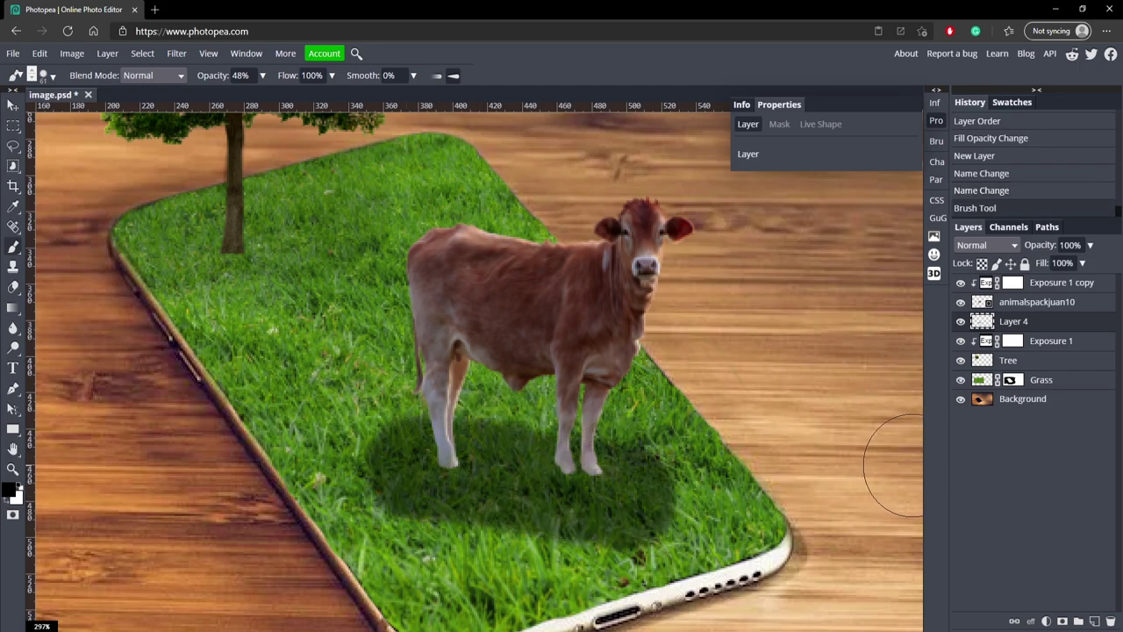
pyautogui.hotkey('ctrl', 'z')
pyautogui.moveTo(408, 435)
pyautogui.mouseDown()
pyautogui.moveTo(522, 443)
pyautogui.moveTo(672, 481)
pyautogui.mouseUp()
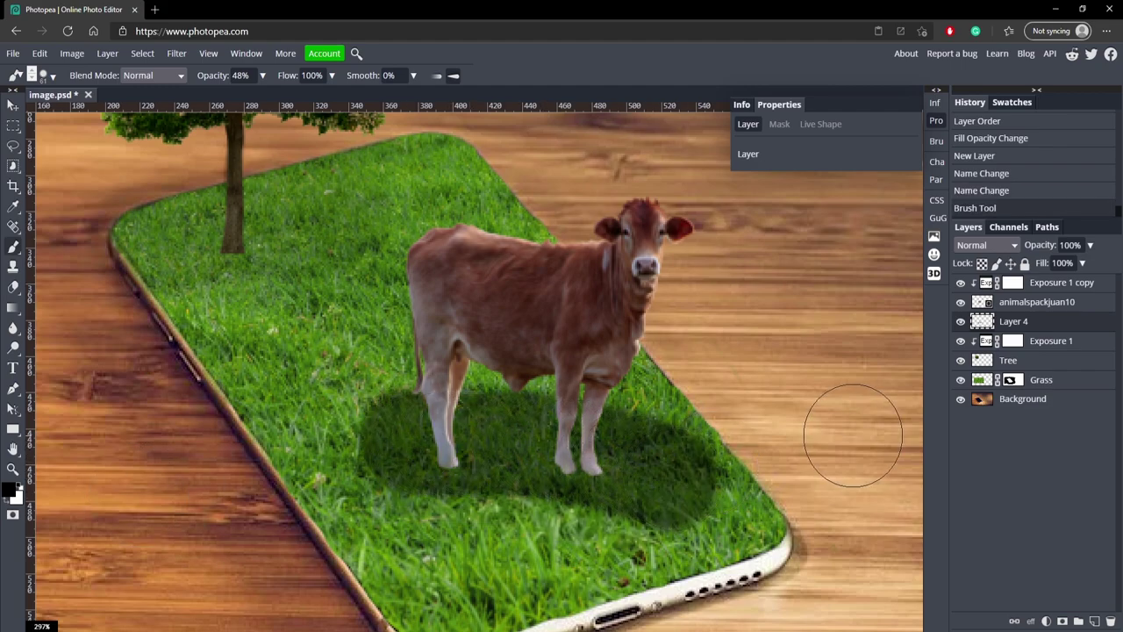
pyautogui.hotkey('ctrl', 'z')
# - Paint a soft black shadow on the grass beneath the cow's legs and reduce the shadow layer's opacity to 40%
pyautogui.moveTo(445, 441); pyautogui.dragTo(449, 435)
pyautogui.moveTo(586, 463); pyautogui.dragTo(626, 474)
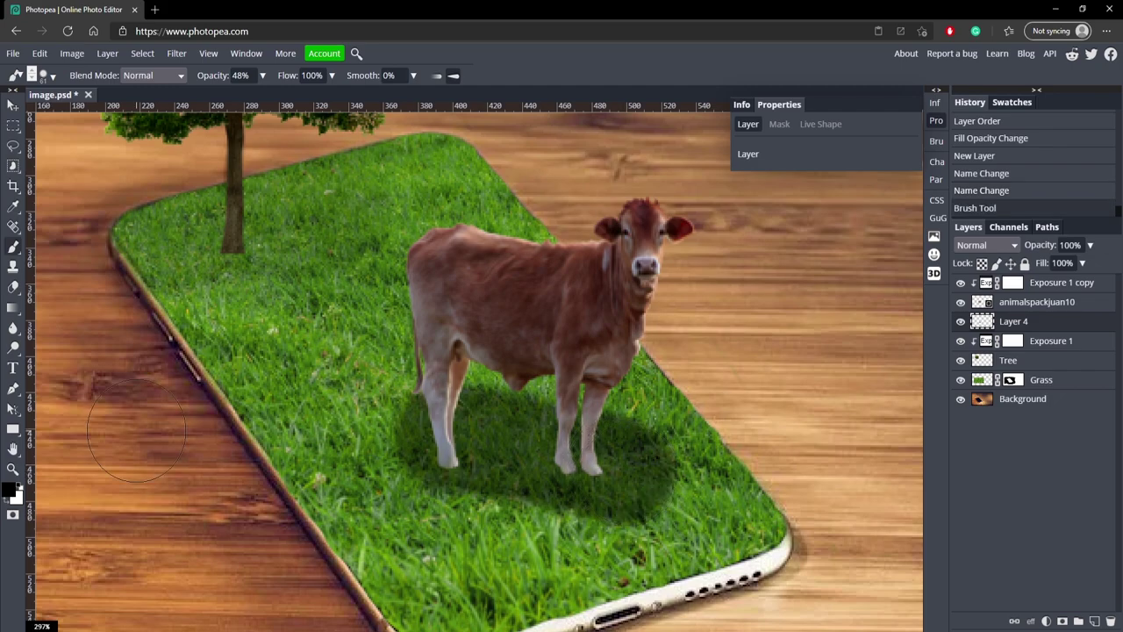
pyautogui.click(12, 470)
pyautogui.moveTo(192, 392); pyautogui.dragTo(163, 390)
pyautogui.keyDown('alt'); pyautogui.click(163, 389); pyautogui.keyUp('alt')
pyautogui.click(1090, 244)
pyautogui.moveTo(1090, 263); pyautogui.dragTo(1063, 263)
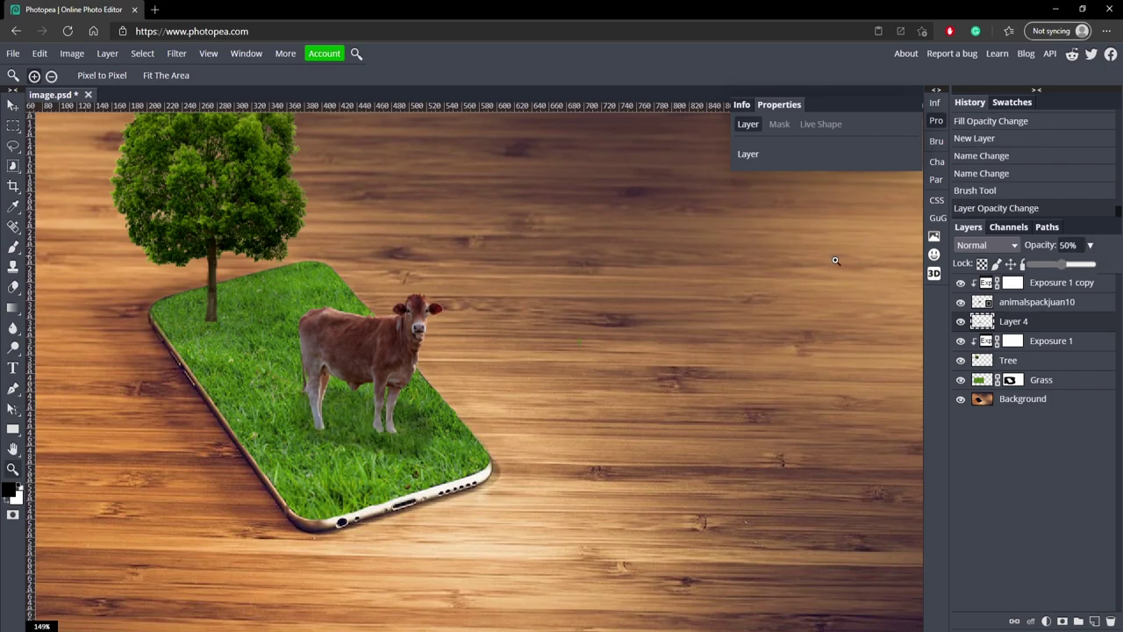
pyautogui.moveTo(1056, 262); pyautogui.dragTo(1050, 263)
# - Check the whole composite, then compare it up close with and without the cow's ground shadow and the cow
pyautogui.scroll(3, 287, 344)
pyautogui.scroll(-5, 317, 263)
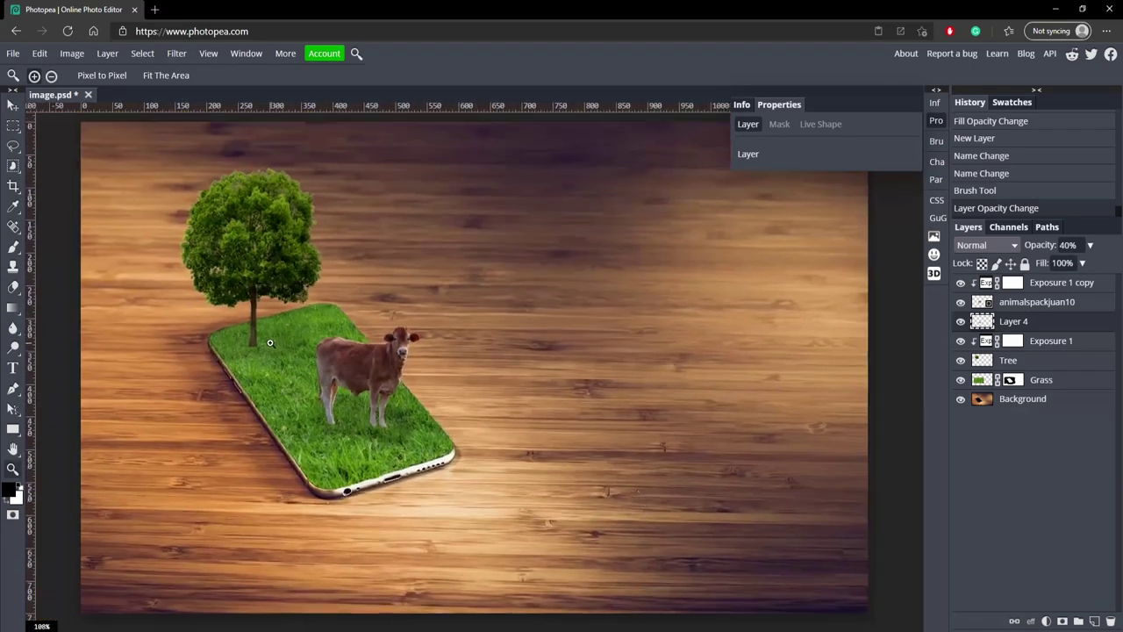
pyautogui.scroll(2, 348, 185)
pyautogui.scroll(5, 374, 450)
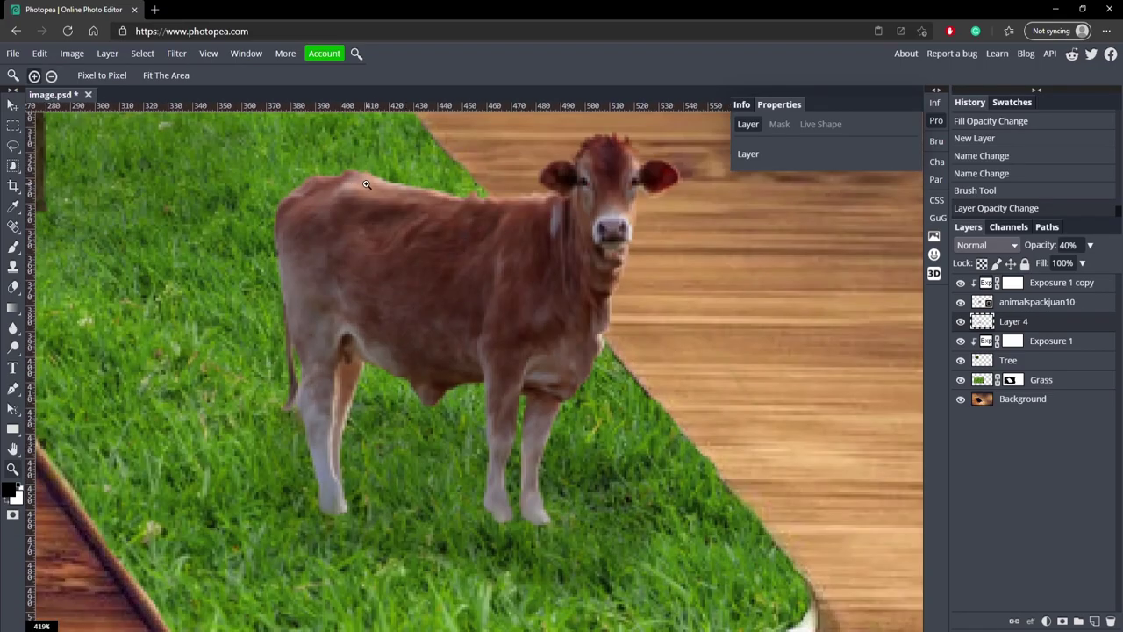
pyautogui.click(960, 321)
pyautogui.click(960, 322)
pyautogui.click(976, 306)
pyautogui.click(960, 302)
pyautogui.click(960, 302)
# - Add a new layer above the cow's Exposure adjustment and shrink the brush to size 9
pyautogui.click(1094, 620)
pyautogui.moveTo(1031, 303); pyautogui.dragTo(1027, 280)
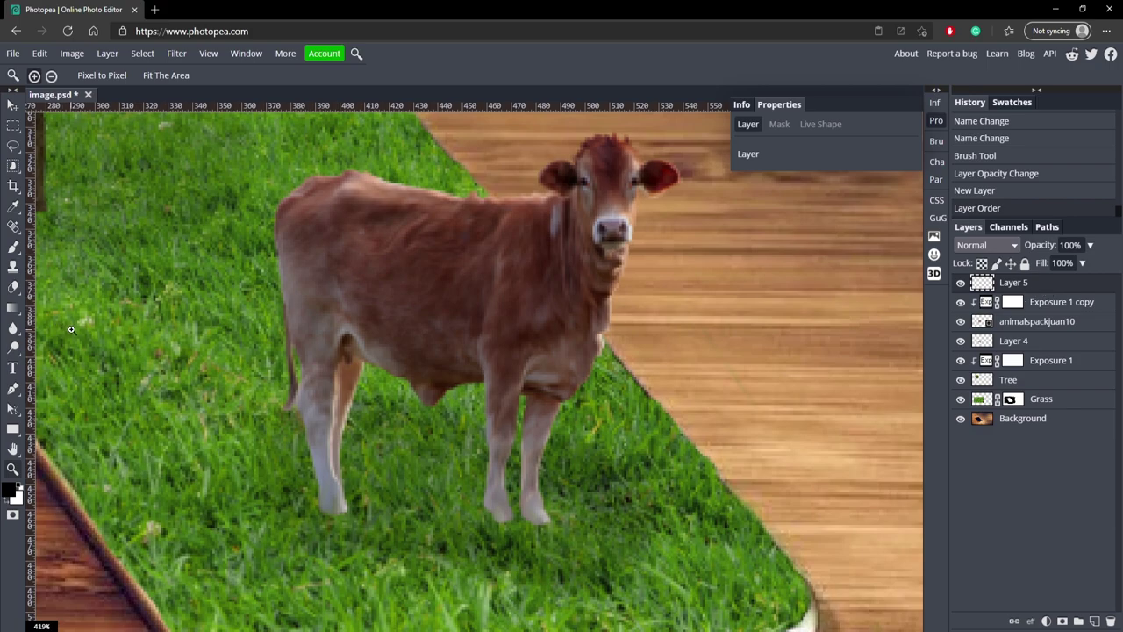
pyautogui.click(12, 247)
pyautogui.moveTo(314, 276); pyautogui.dragTo(268, 277)
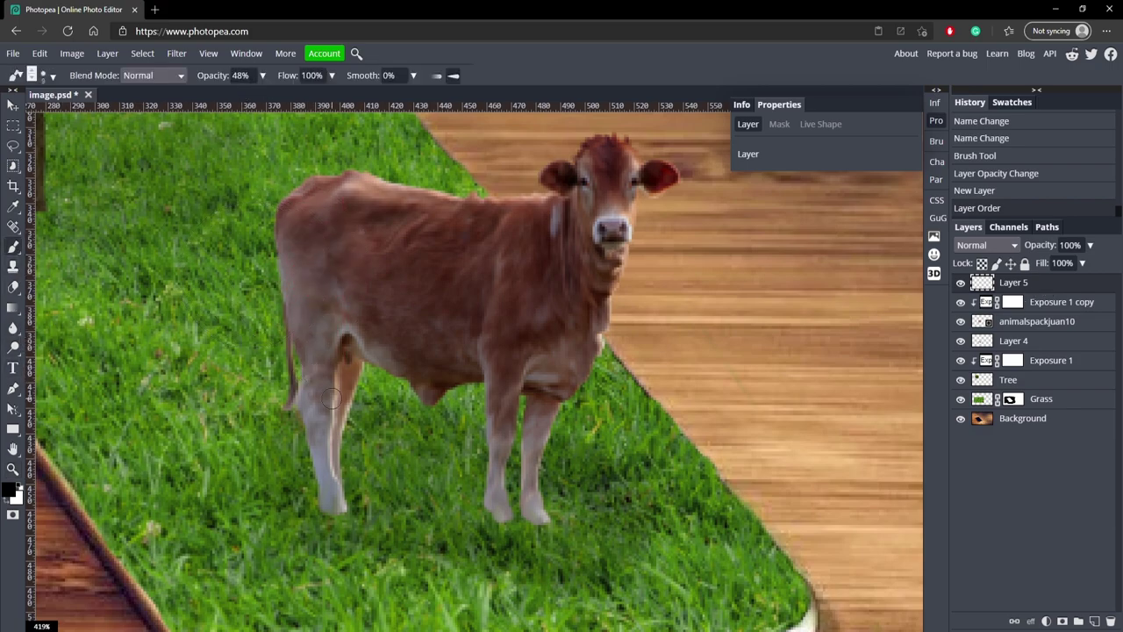
# - Lower the brush opacity to 36%, shrink the brush and paint dark shading along the cow's far hind leg
pyautogui.moveTo(354, 365); pyautogui.dragTo(333, 439)
pyautogui.hotkey('ctrl', 'z')
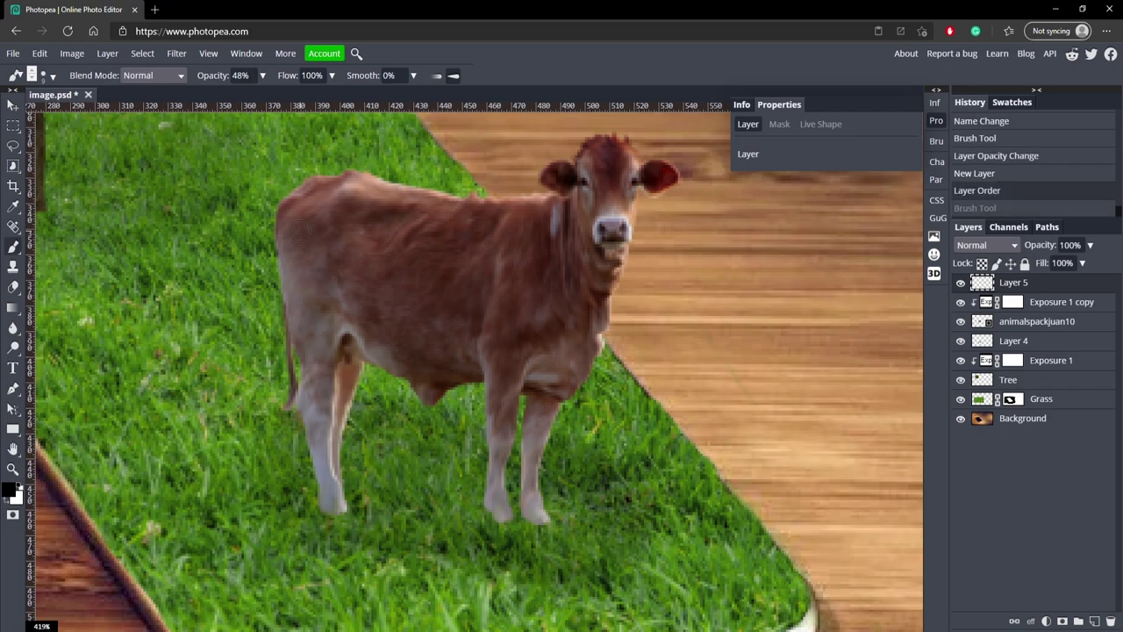
pyautogui.click(261, 76)
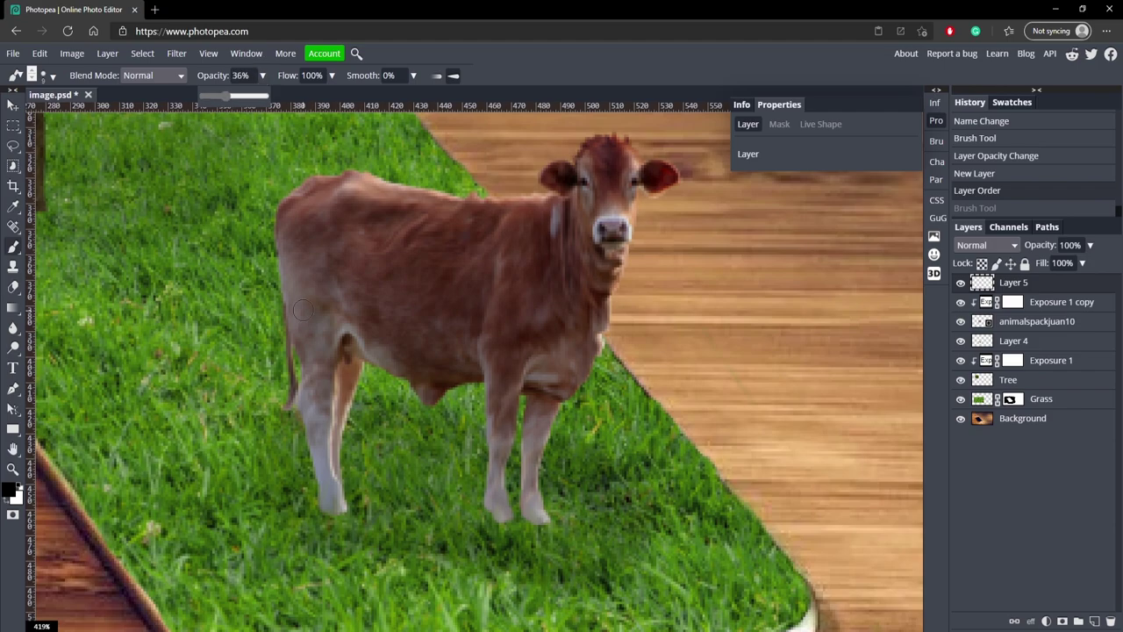
pyautogui.press('[')
pyautogui.moveTo(338, 419); pyautogui.dragTo(336, 476)
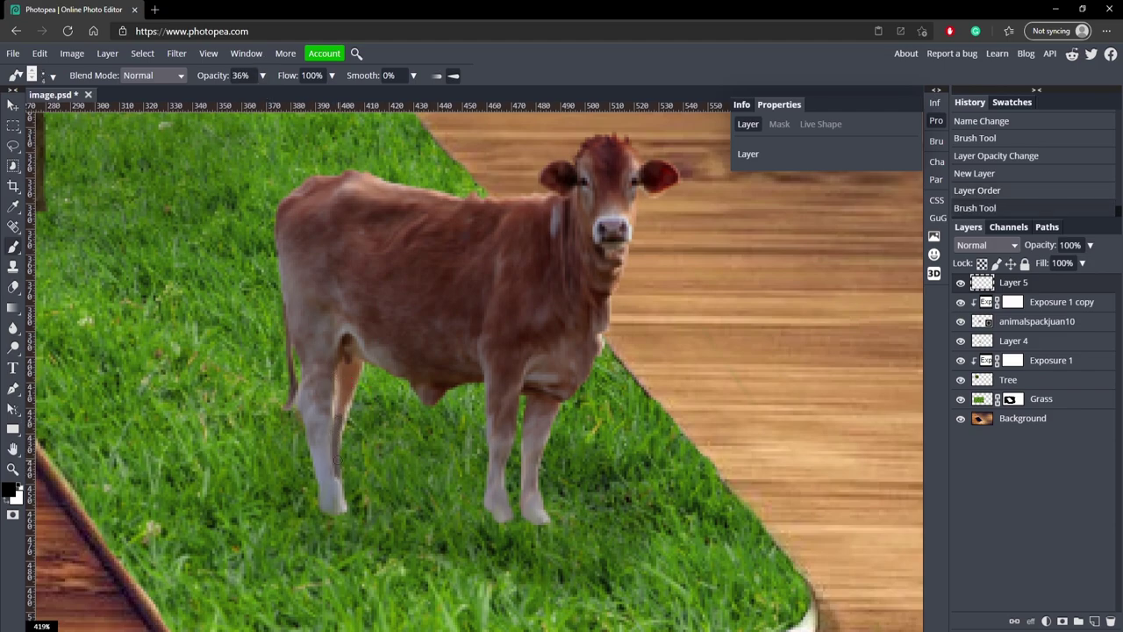
pyautogui.moveTo(338, 421); pyautogui.dragTo(337, 474)
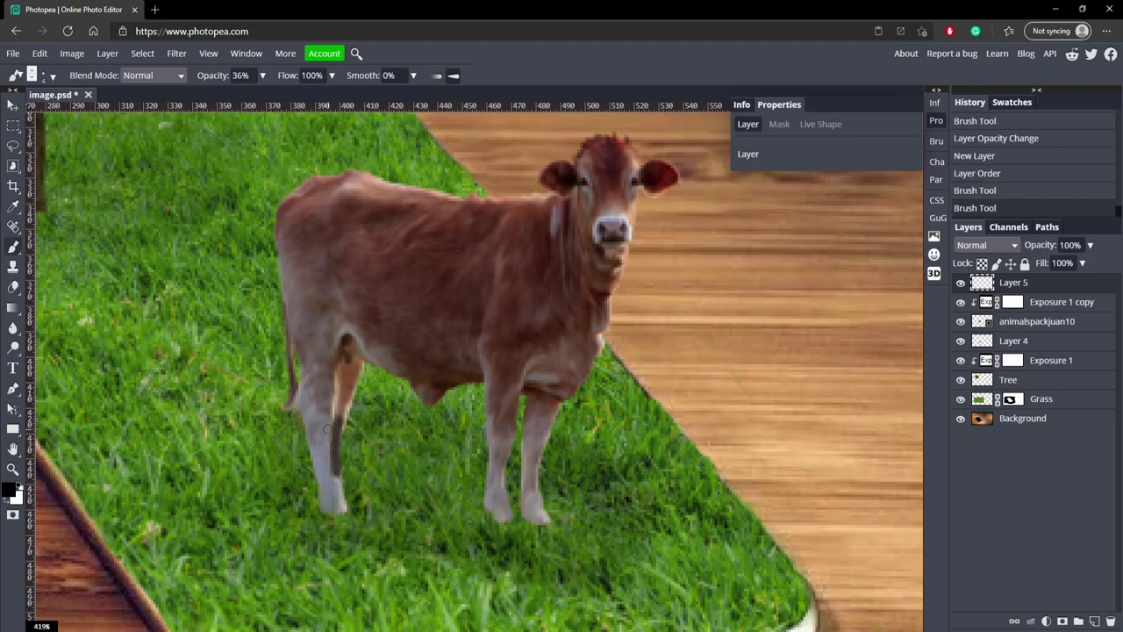
pyautogui.moveTo(341, 406)
pyautogui.mouseDown()
pyautogui.moveTo(338, 418)
pyautogui.moveTo(336, 378)
pyautogui.moveTo(348, 395)
pyautogui.mouseUp()
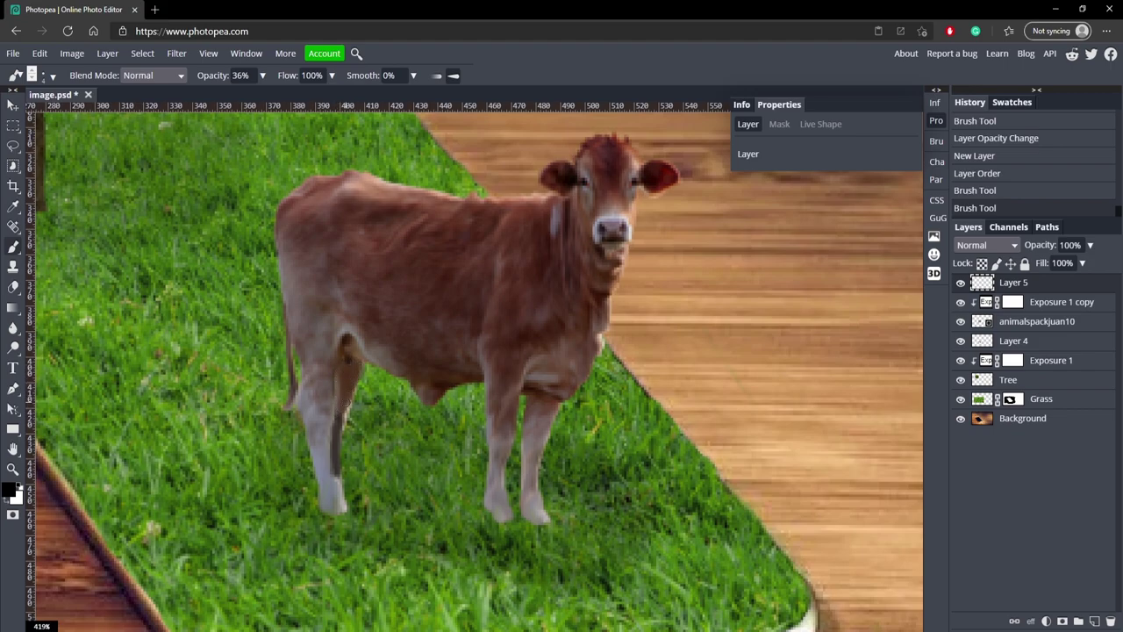
pyautogui.moveTo(344, 411); pyautogui.dragTo(345, 363)
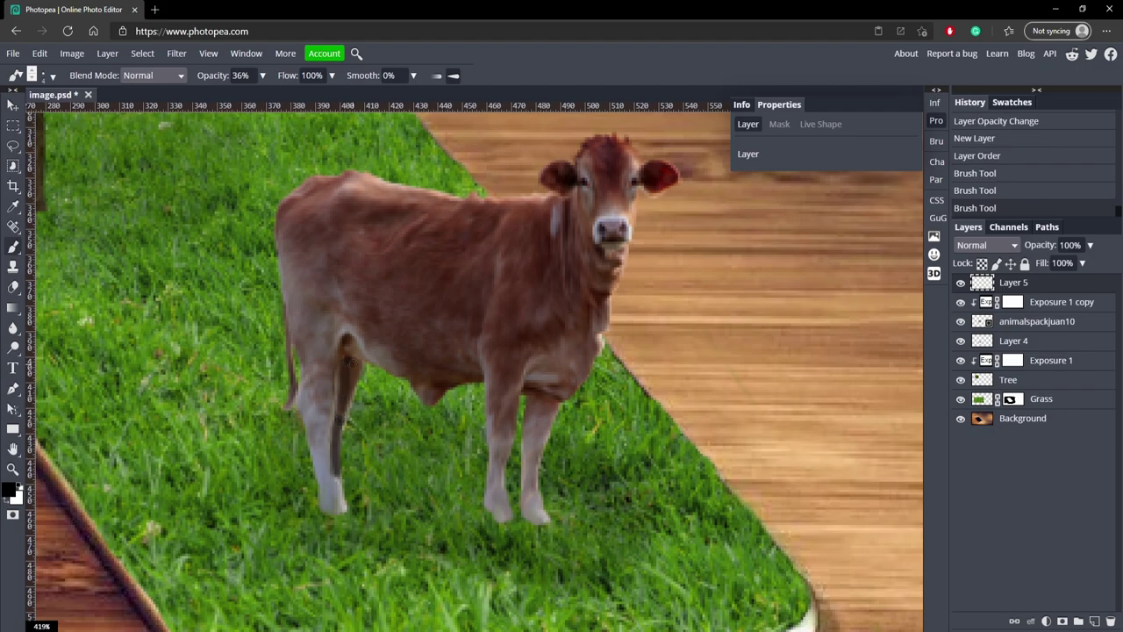
pyautogui.moveTo(341, 423); pyautogui.dragTo(339, 426)
# - Paint dark shading down the cow's far front leg, from beneath the chest to the hoof
pyautogui.moveTo(529, 393)
pyautogui.mouseDown()
pyautogui.moveTo(527, 421)
pyautogui.moveTo(544, 409)
pyautogui.mouseUp()
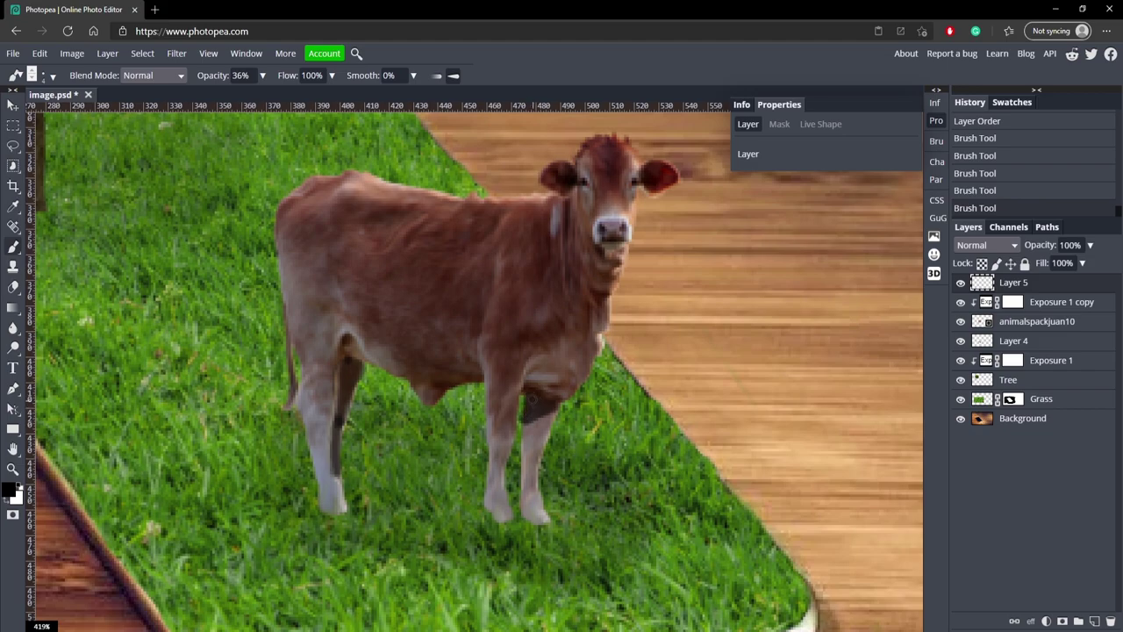
pyautogui.click(551, 398)
pyautogui.moveTo(526, 426)
pyautogui.mouseDown()
pyautogui.moveTo(529, 508)
pyautogui.moveTo(541, 515)
pyautogui.mouseUp()
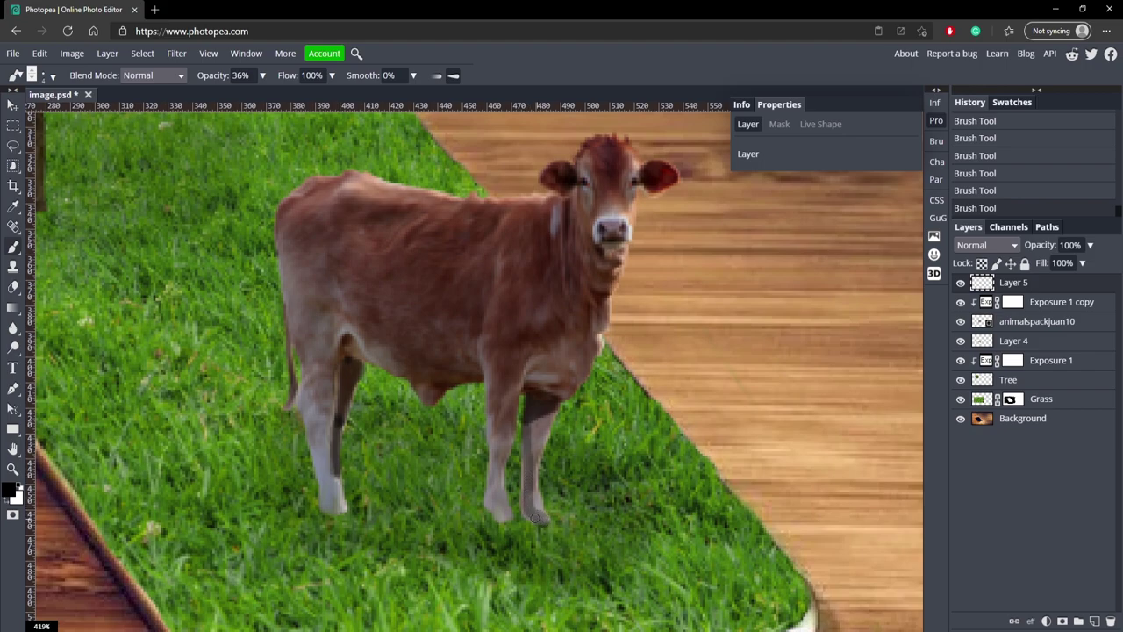
pyautogui.moveTo(532, 458)
pyautogui.mouseDown()
pyautogui.moveTo(555, 414)
pyautogui.moveTo(529, 431)
pyautogui.moveTo(545, 429)
pyautogui.moveTo(539, 506)
pyautogui.mouseUp()
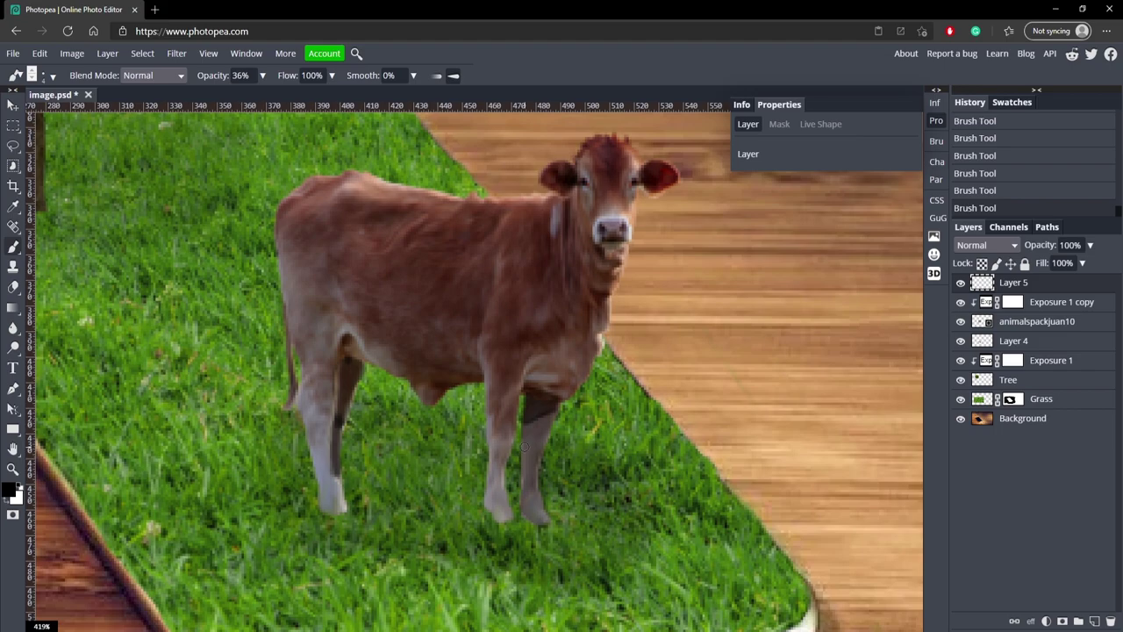
pyautogui.moveTo(527, 427); pyautogui.dragTo(566, 407)
# - Shade the cow's near front leg and near hind leg, undoing strokes that do not fit
pyautogui.moveTo(496, 418)
pyautogui.mouseDown()
pyautogui.moveTo(499, 387)
pyautogui.moveTo(509, 507)
pyautogui.mouseUp()
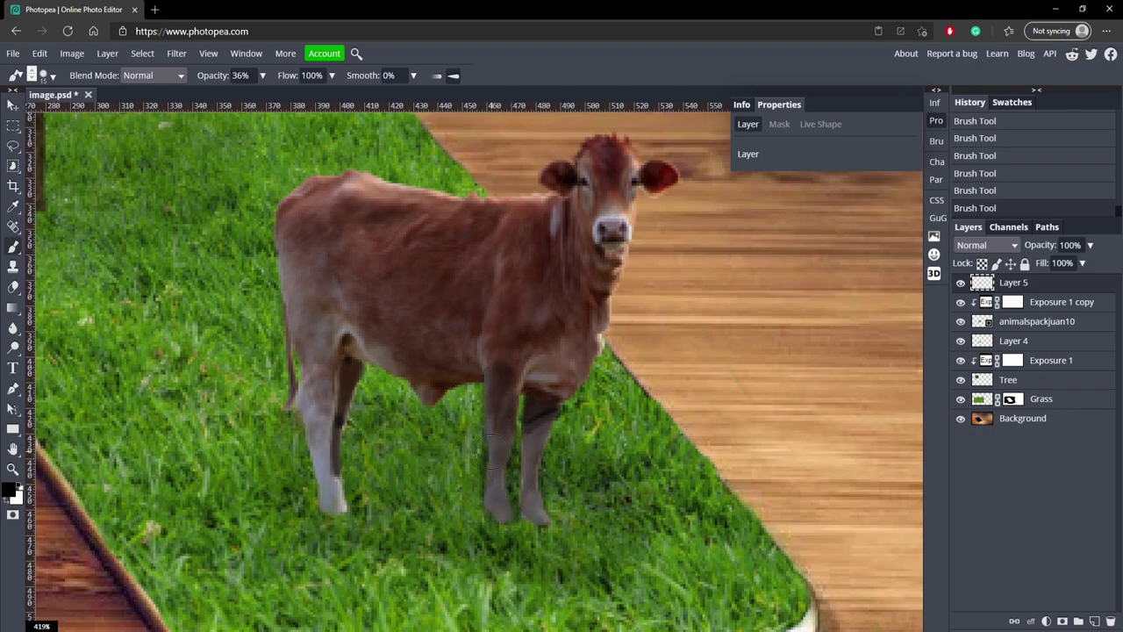
pyautogui.hotkey('ctrl', 'z')
pyautogui.moveTo(506, 378)
pyautogui.mouseDown()
pyautogui.moveTo(499, 513)
pyautogui.moveTo(494, 502)
pyautogui.mouseUp()
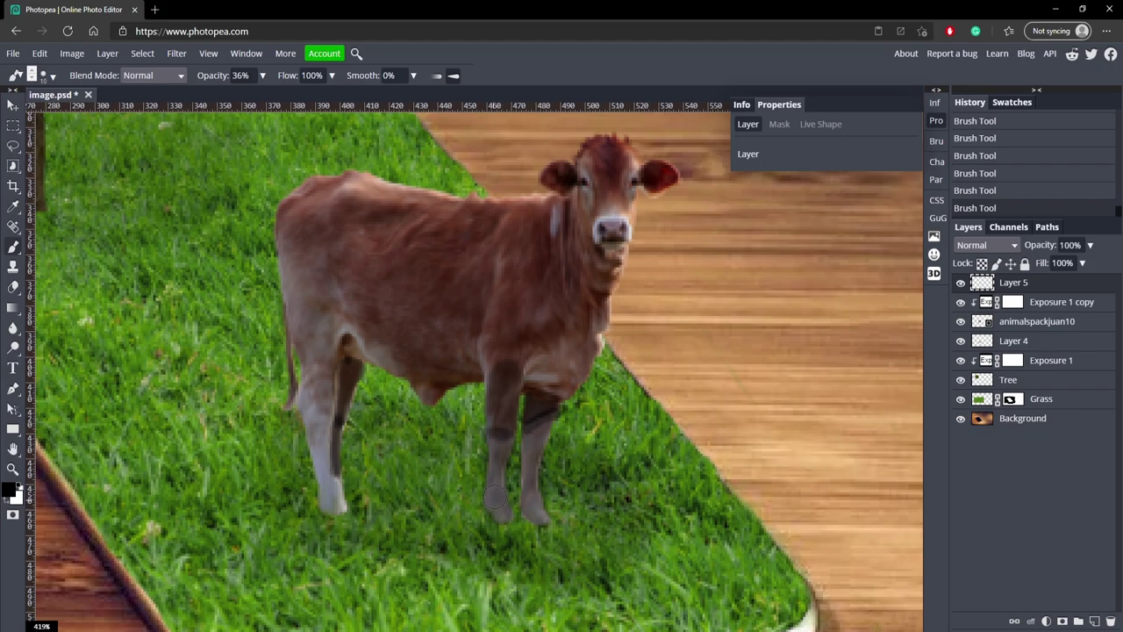
pyautogui.moveTo(317, 356)
pyautogui.mouseDown()
pyautogui.moveTo(312, 405)
pyautogui.moveTo(324, 365)
pyautogui.moveTo(335, 505)
pyautogui.moveTo(316, 358)
pyautogui.moveTo(320, 458)
pyautogui.moveTo(316, 427)
pyautogui.moveTo(313, 460)
pyautogui.mouseUp()
pyautogui.hotkey('ctrl', 'z')
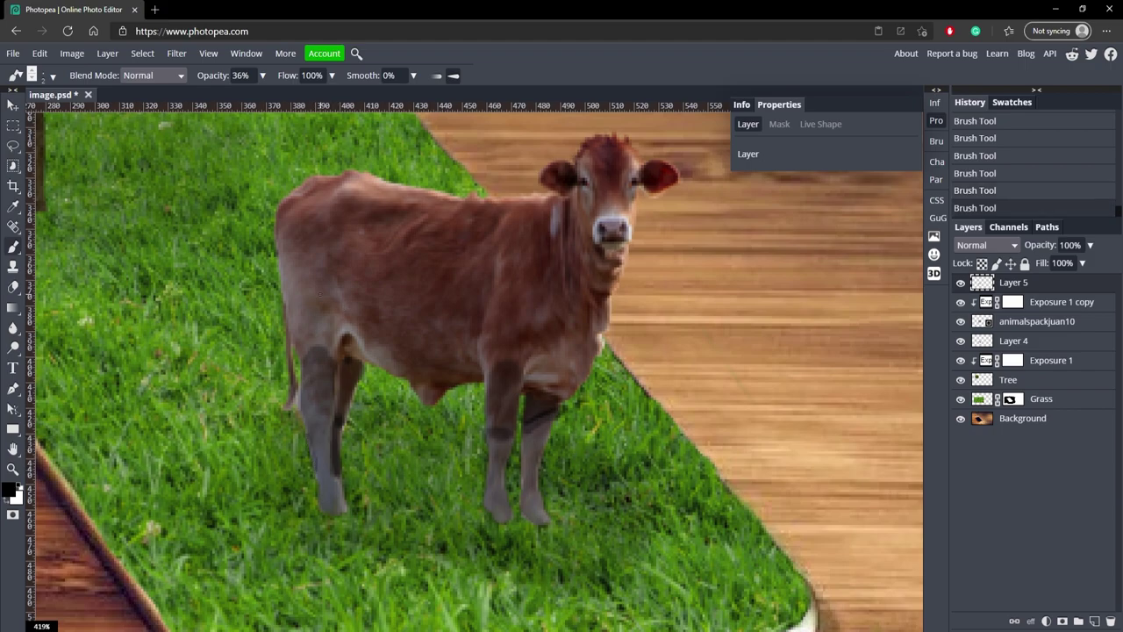
# - Shade the cow's body and head with a larger soft brush, lowering opacity to 16% and flow to 43%, then 25%
pyautogui.click(332, 75)
pyautogui.moveTo(315, 339)
pyautogui.mouseDown()
pyautogui.moveTo(325, 297)
pyautogui.moveTo(313, 324)
pyautogui.moveTo(345, 310)
pyautogui.moveTo(388, 337)
pyautogui.moveTo(445, 347)
pyautogui.moveTo(426, 370)
pyautogui.moveTo(439, 346)
pyautogui.moveTo(484, 342)
pyautogui.moveTo(556, 364)
pyautogui.moveTo(587, 314)
pyautogui.moveTo(551, 297)
pyautogui.moveTo(384, 293)
pyautogui.moveTo(352, 268)
pyautogui.moveTo(319, 267)
pyautogui.moveTo(298, 296)
pyautogui.moveTo(347, 263)
pyautogui.mouseUp()
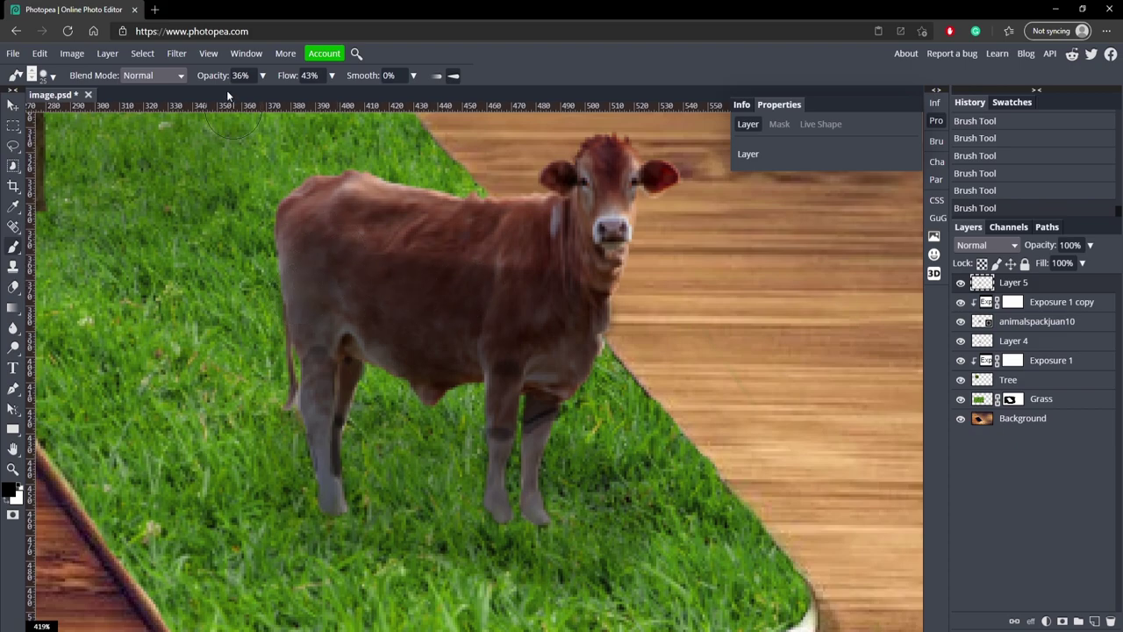
pyautogui.click(262, 76)
pyautogui.moveTo(228, 99); pyautogui.dragTo(214, 103)
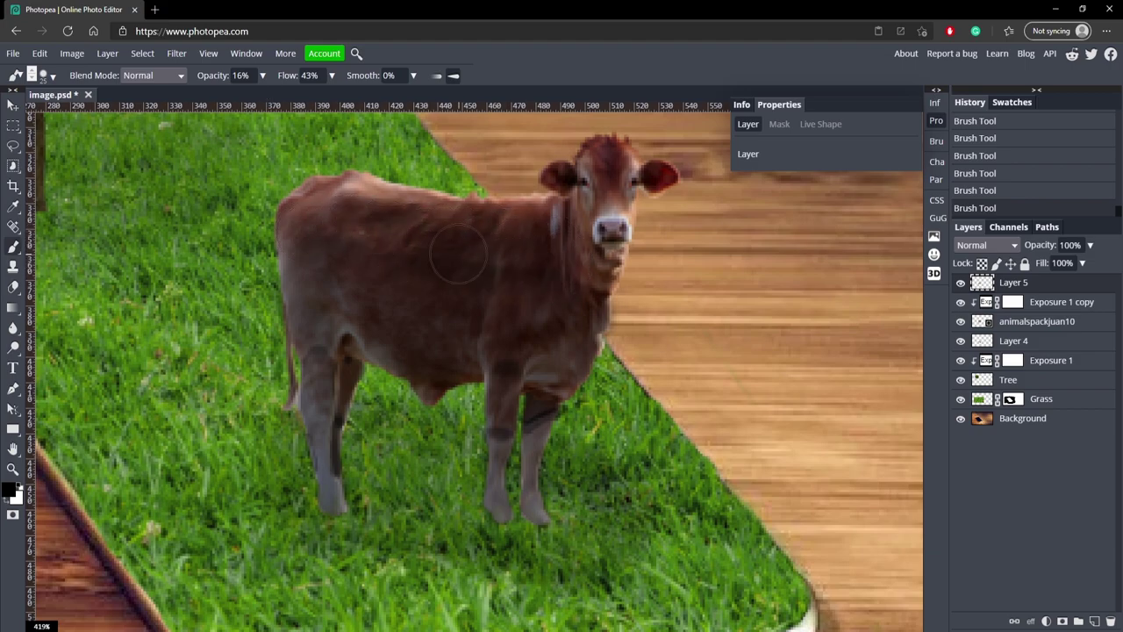
pyautogui.hotkey('ctrl', 'z')
pyautogui.hotkey('ctrl', 'z')
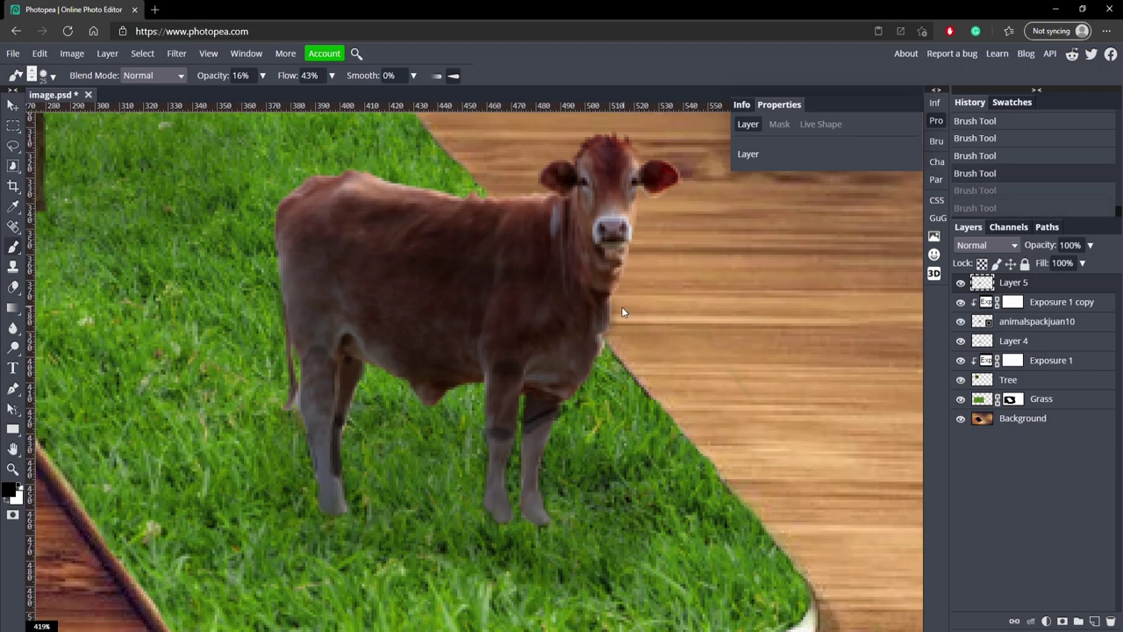
pyautogui.click(331, 75)
pyautogui.moveTo(435, 237)
pyautogui.mouseDown()
pyautogui.moveTo(557, 254)
pyautogui.moveTo(601, 248)
pyautogui.moveTo(599, 181)
pyautogui.moveTo(609, 252)
pyautogui.mouseUp()
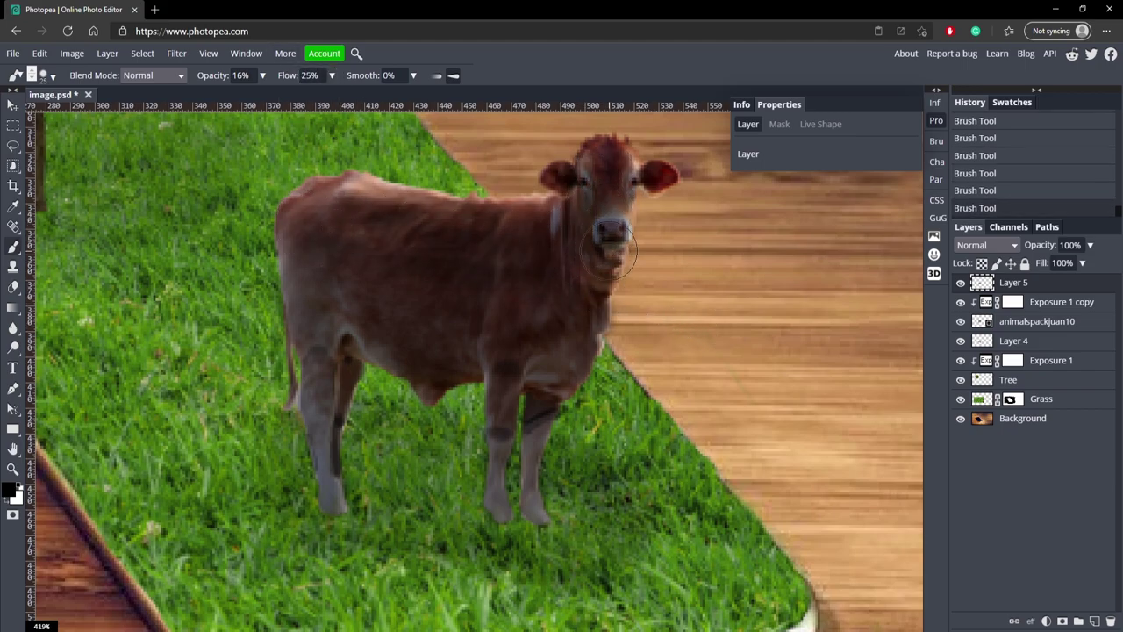
# - Reduce the opacity of the shading layer above the cow to less than half
pyautogui.click(13, 470)
pyautogui.hotkey('ctrl', '0')
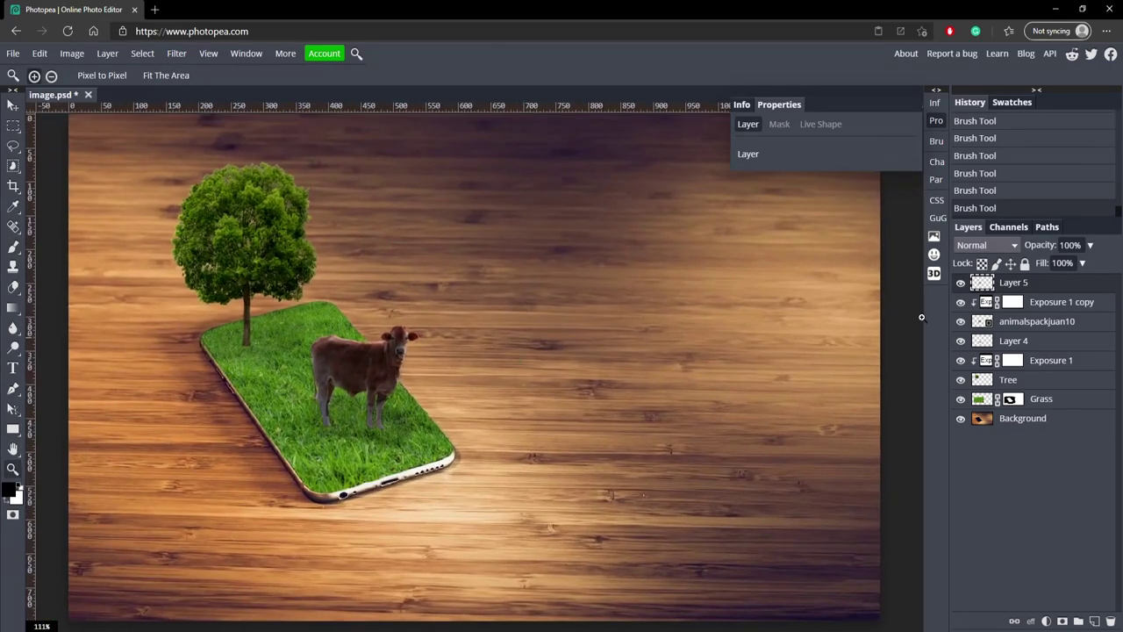
pyautogui.click(1090, 244)
pyautogui.moveTo(1069, 261)
pyautogui.mouseDown()
pyautogui.moveTo(1010, 271)
pyautogui.moveTo(1056, 265)
pyautogui.mouseUp()
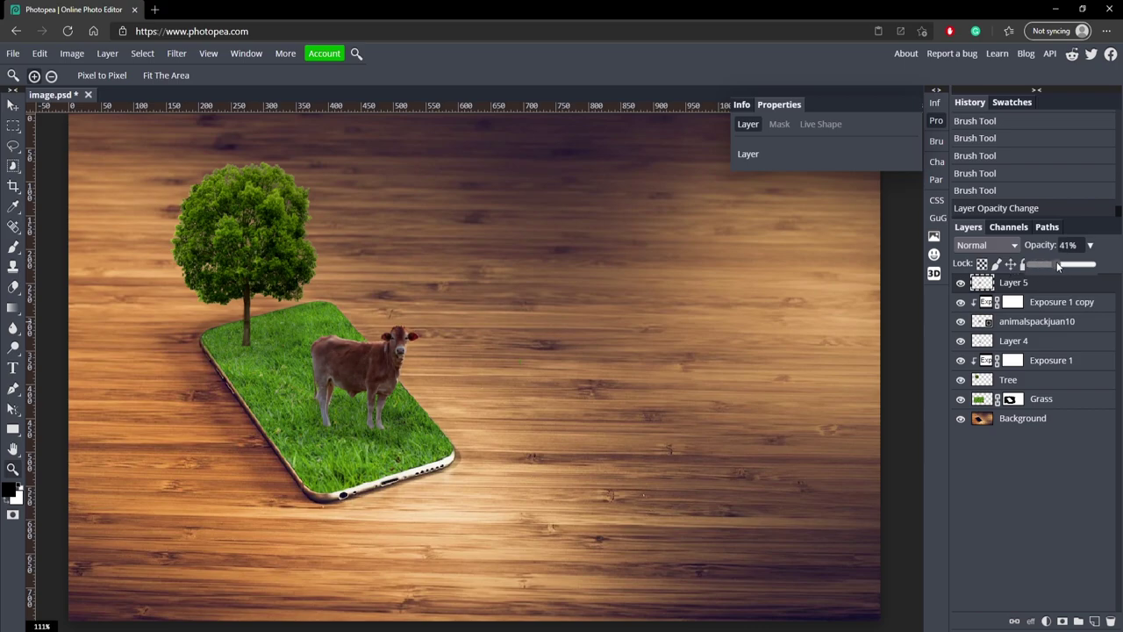
pyautogui.moveTo(1053, 265); pyautogui.dragTo(1050, 264)
# - Merge the cow's shading layer, the cow layer and the ground shadow layer into one, and check it by toggling its visibility
pyautogui.click(1036, 323)
pyautogui.click(994, 347)
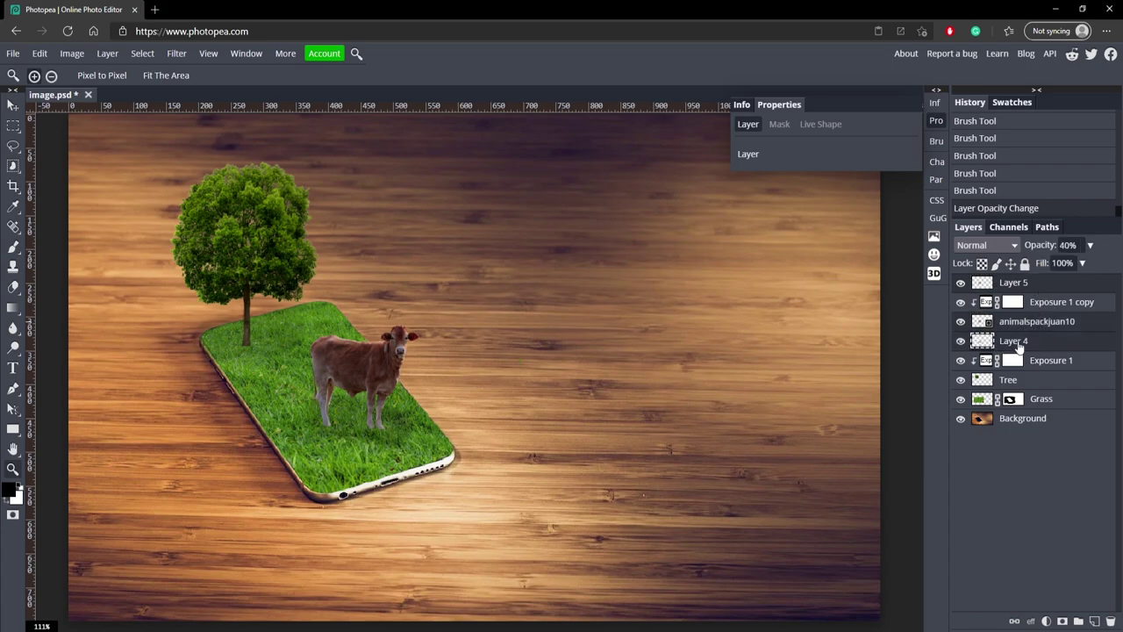
pyautogui.rightClick(1035, 334)
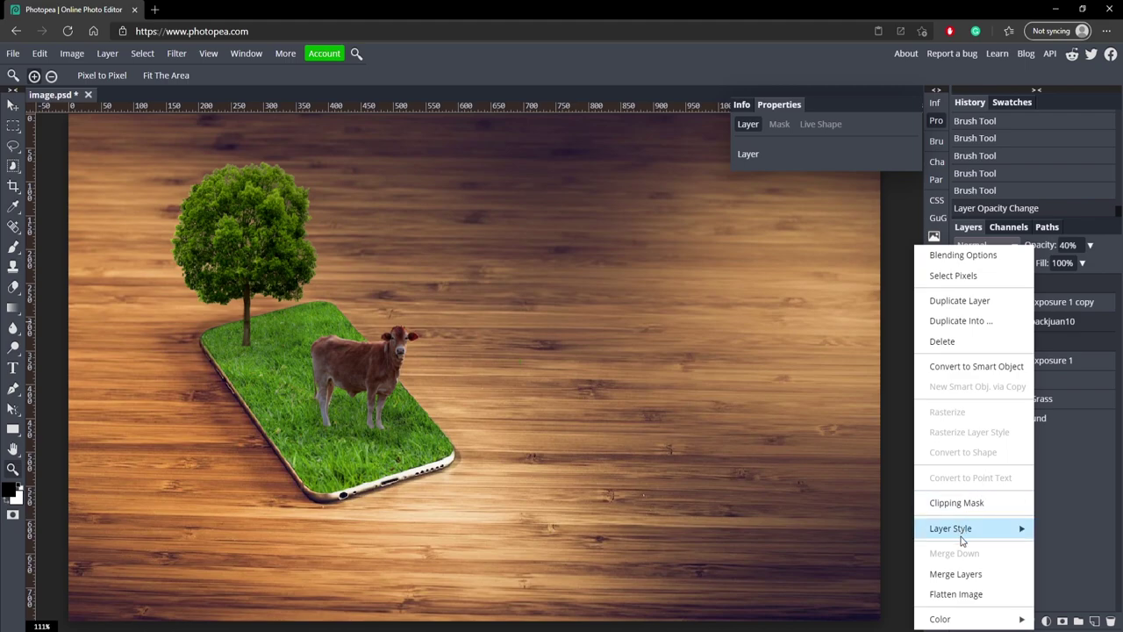
pyautogui.click(968, 572)
pyautogui.click(960, 282)
pyautogui.click(960, 283)
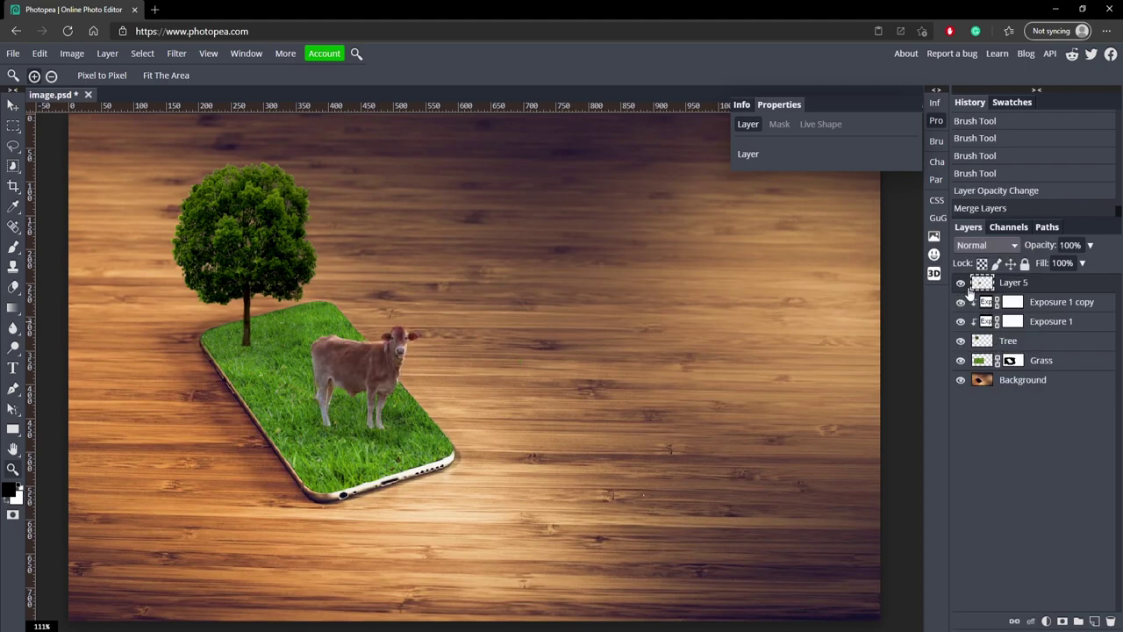
# - Move the Exposure 1 copy adjustment above the merged cow layer and compare the cow with and without it
pyautogui.moveTo(986, 305); pyautogui.dragTo(1043, 287)
pyautogui.click(960, 283)
pyautogui.click(960, 282)
pyautogui.click(961, 283)
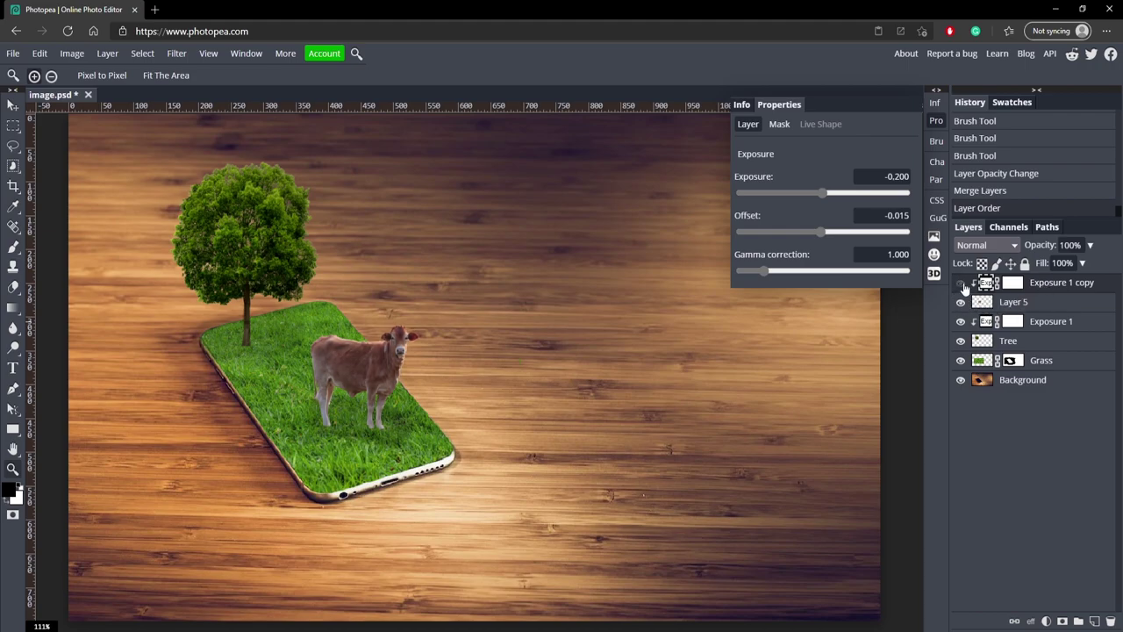
pyautogui.click(961, 282)
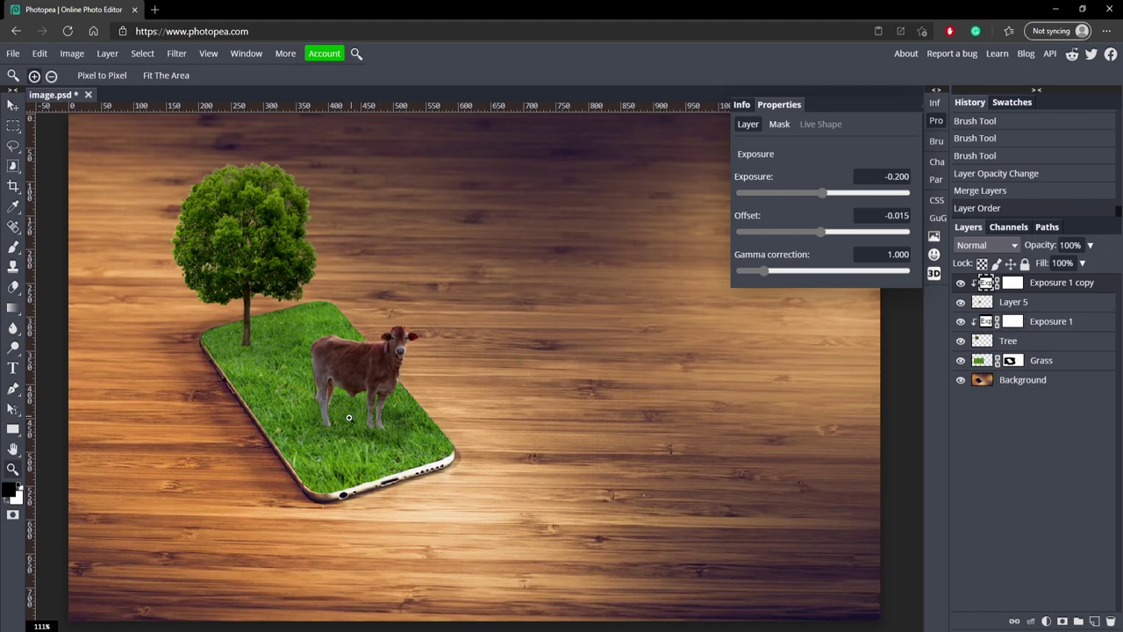
pyautogui.scroll(-3, 350, 417)
pyautogui.scroll(2, 329, 361)
pyautogui.scroll(2, 263, 368)
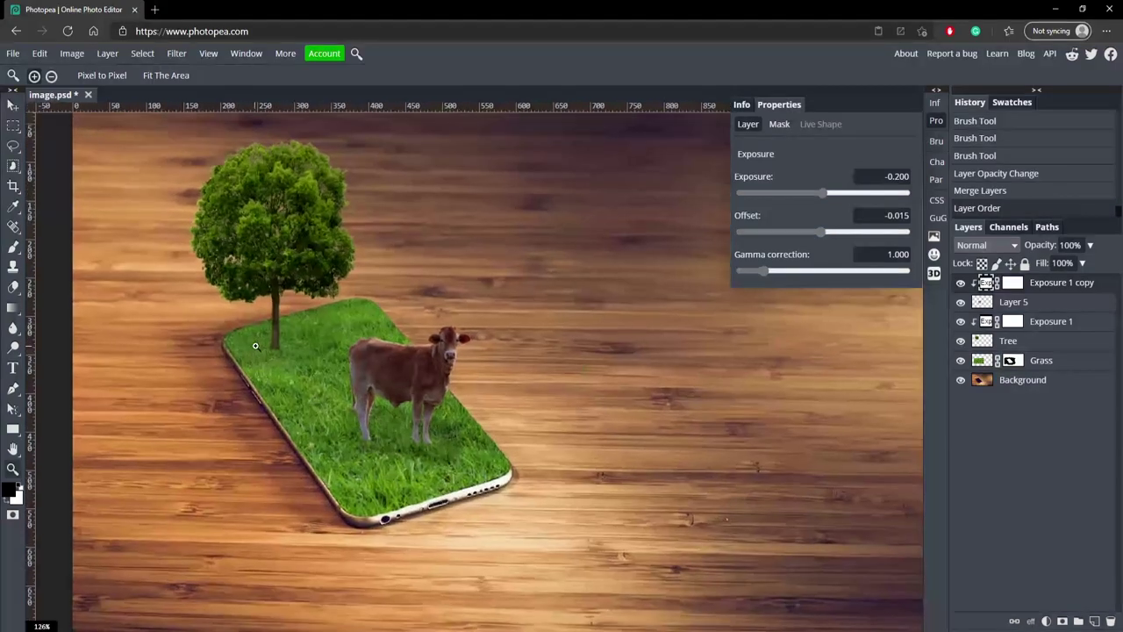
pyautogui.scroll(2, 255, 346)
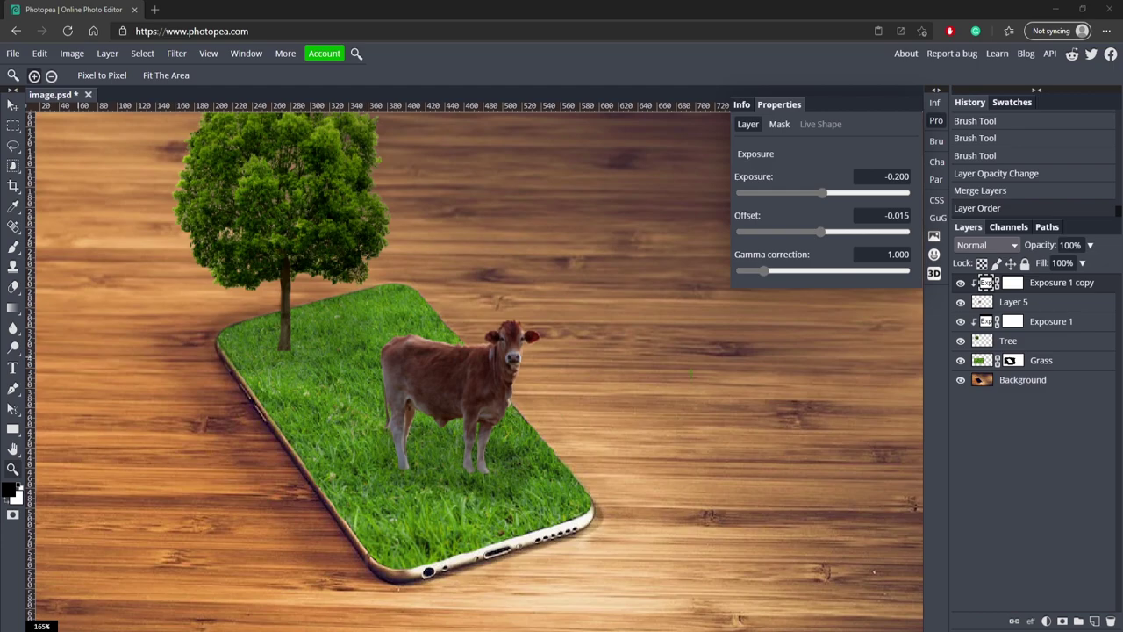
# - Place the naturepackjuan03 grass image, scale it to 22.57%, rotate it -3.7° and position it over the cow's hooves
pyautogui.moveTo(319, 425); pyautogui.dragTo(327, 423)
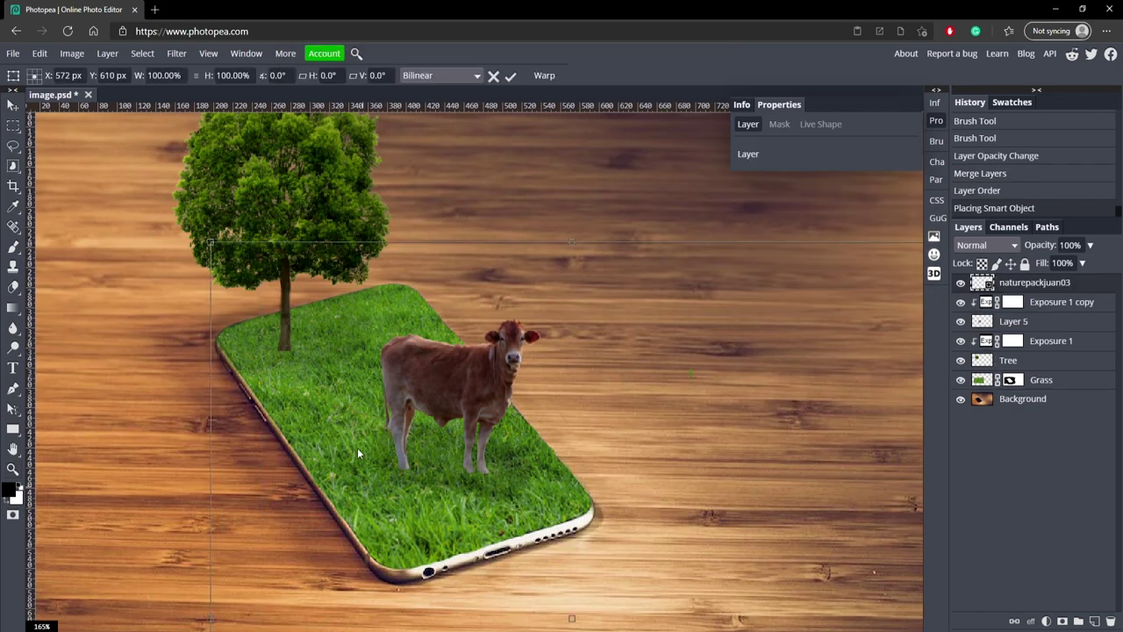
pyautogui.moveTo(210, 243); pyautogui.dragTo(540, 450)
pyautogui.moveTo(605, 617); pyautogui.dragTo(308, 232)
pyautogui.moveTo(211, 170); pyautogui.dragTo(403, 360)
pyautogui.moveTo(476, 419); pyautogui.dragTo(421, 327)
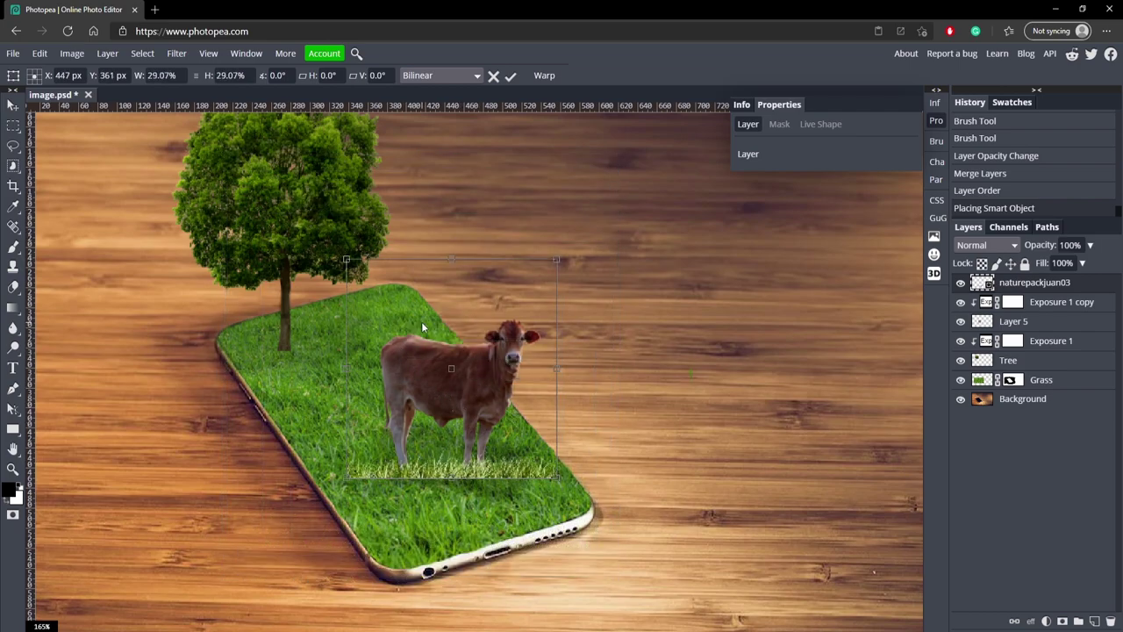
pyautogui.moveTo(568, 258); pyautogui.dragTo(522, 297)
pyautogui.moveTo(459, 380); pyautogui.dragTo(463, 375)
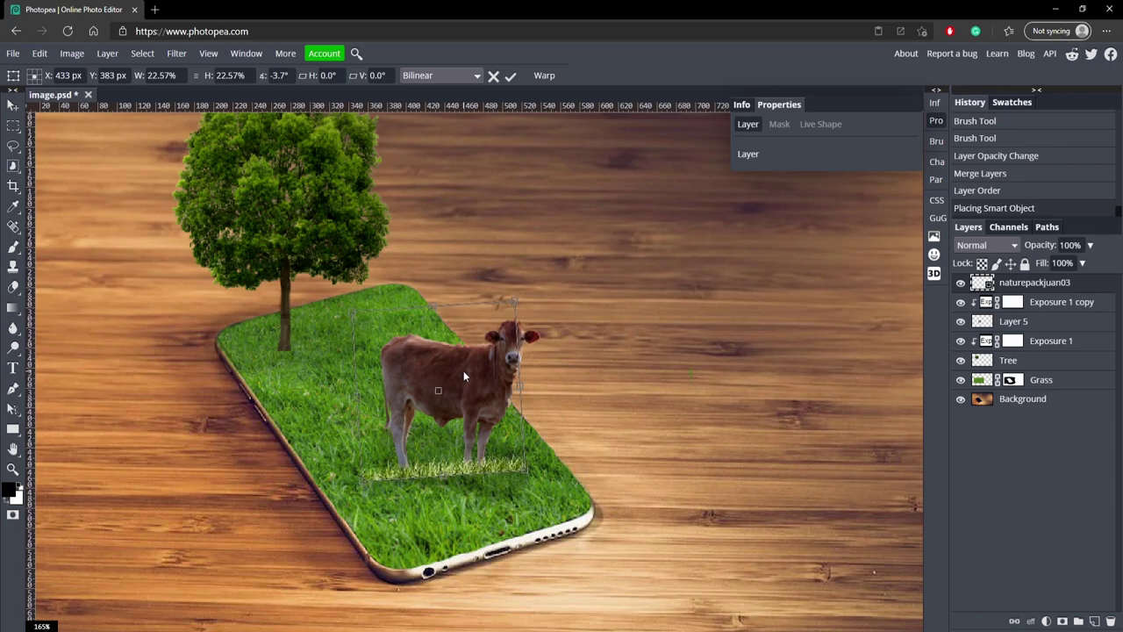
pyautogui.click(511, 77)
# - Add an Exposure adjustment clipped to the placed grass strip, with Exposure -0.800 and Offset -0.020
pyautogui.scroll(4, 289, 471)
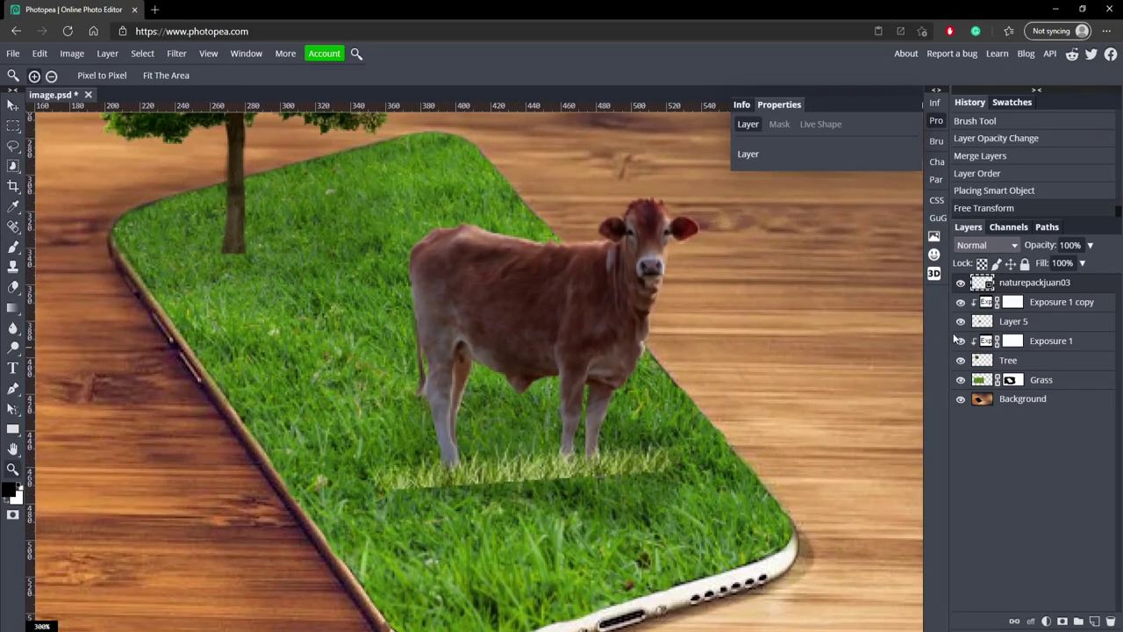
pyautogui.click(1046, 622)
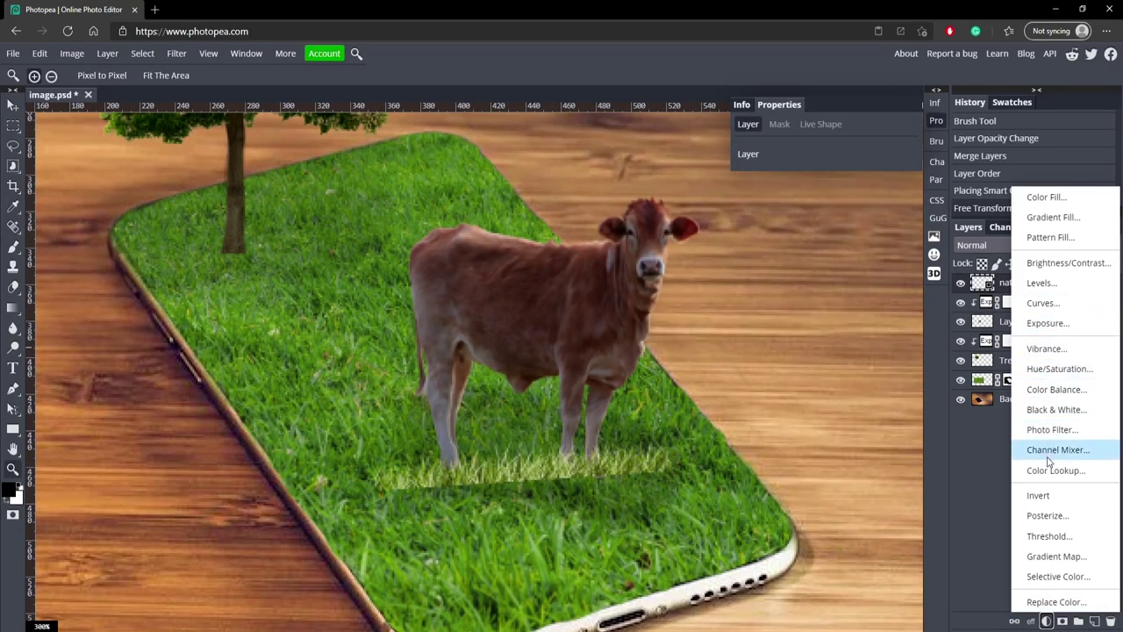
pyautogui.click(1060, 323)
pyautogui.rightClick(1048, 293)
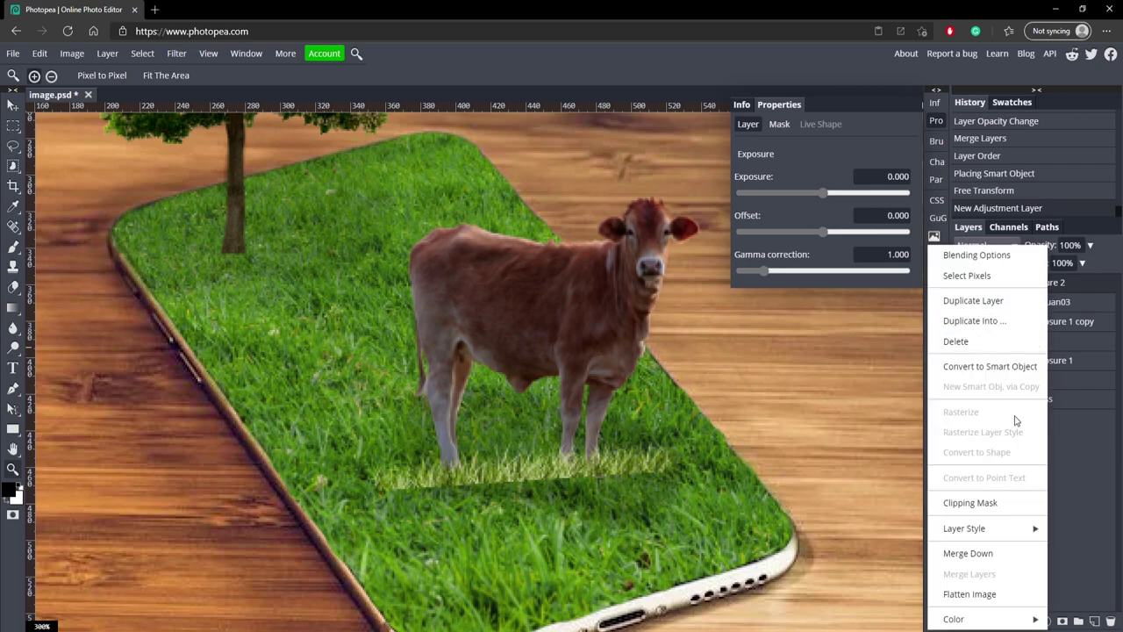
pyautogui.click(991, 507)
pyautogui.click(960, 301)
pyautogui.click(960, 301)
pyautogui.moveTo(822, 192); pyautogui.dragTo(819, 230)
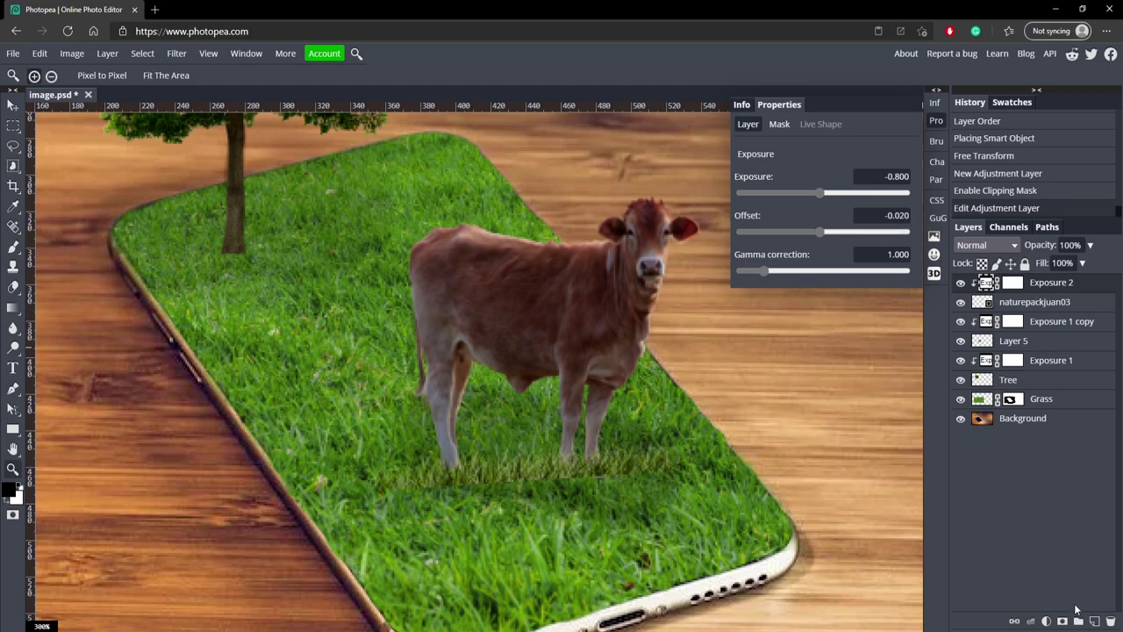
# - Add a Hue/Saturation adjustment clipped to the grass strip, with Hue 16 and Saturation 3
pyautogui.click(1046, 620)
pyautogui.click(1065, 376)
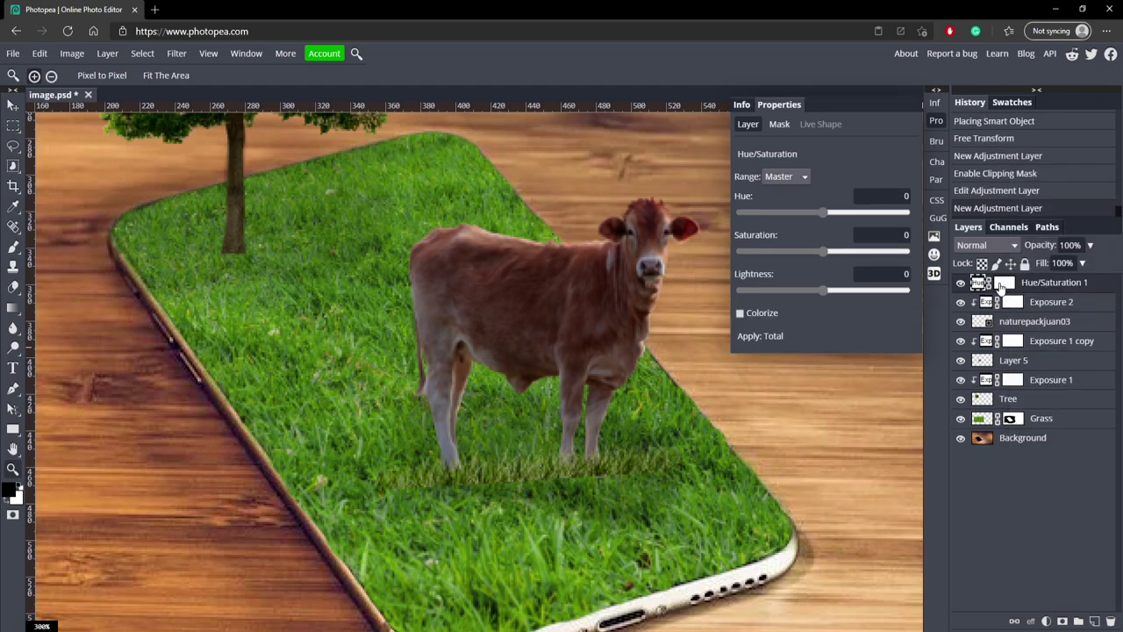
pyautogui.rightClick(1047, 295)
pyautogui.click(992, 502)
pyautogui.moveTo(829, 212); pyautogui.dragTo(828, 211)
pyautogui.moveTo(823, 252)
pyautogui.mouseDown()
pyautogui.moveTo(814, 254)
pyautogui.moveTo(834, 250)
pyautogui.moveTo(825, 247)
pyautogui.mouseUp()
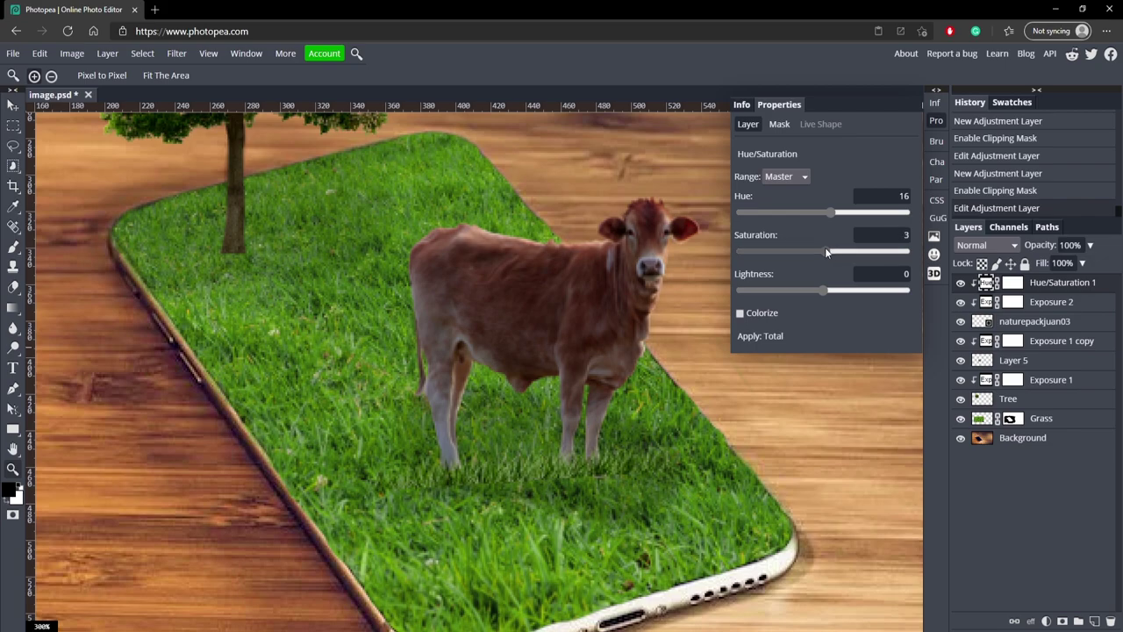
pyautogui.scroll(2, 584, 468)
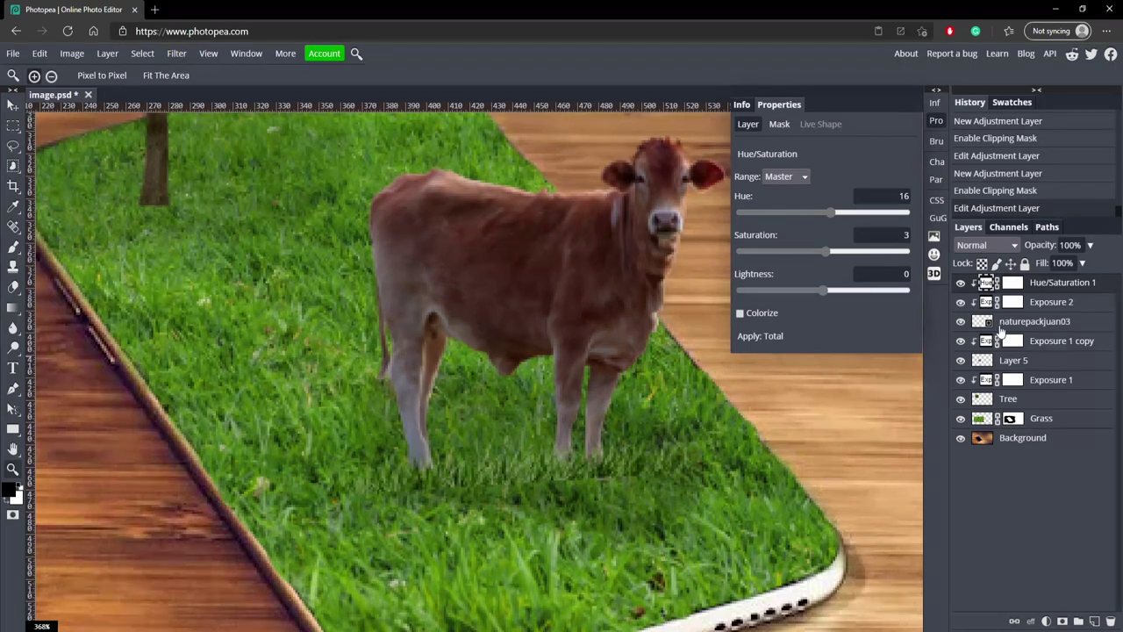
# - Check the naturepackjuan03 grass strip with its visibility off and on, and add a raster mask to it
pyautogui.click(1014, 303)
pyautogui.click(1021, 322)
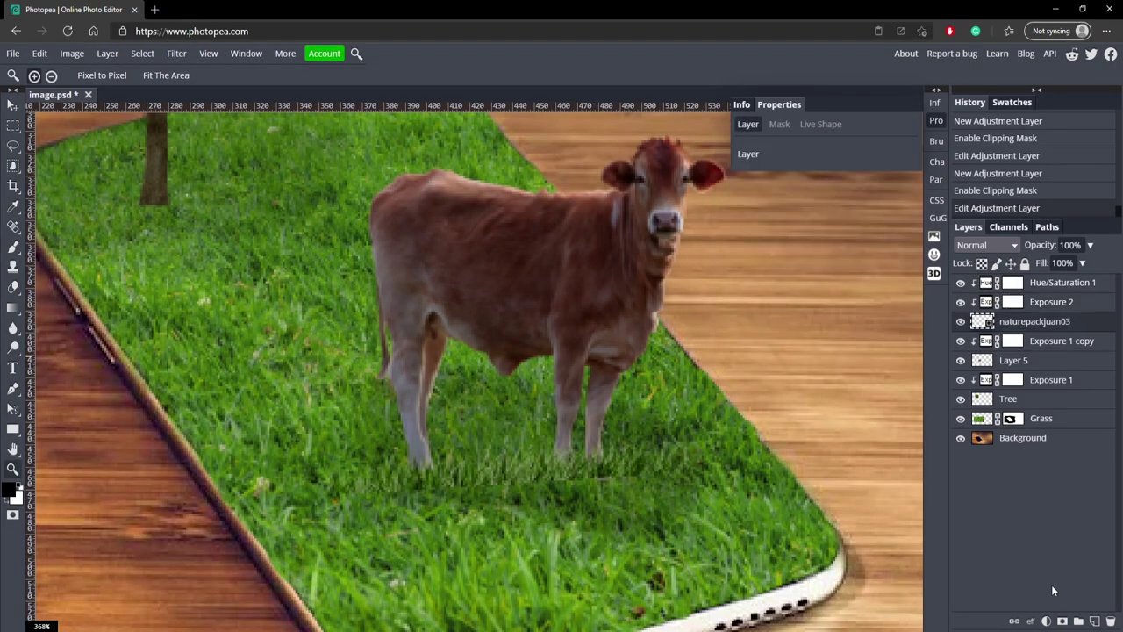
pyautogui.click(960, 324)
pyautogui.click(960, 323)
pyautogui.click(1062, 621)
# - Brush black at 16% opacity on the grass strip's mask to fade its lower edge below the cow's hooves
pyautogui.click(13, 246)
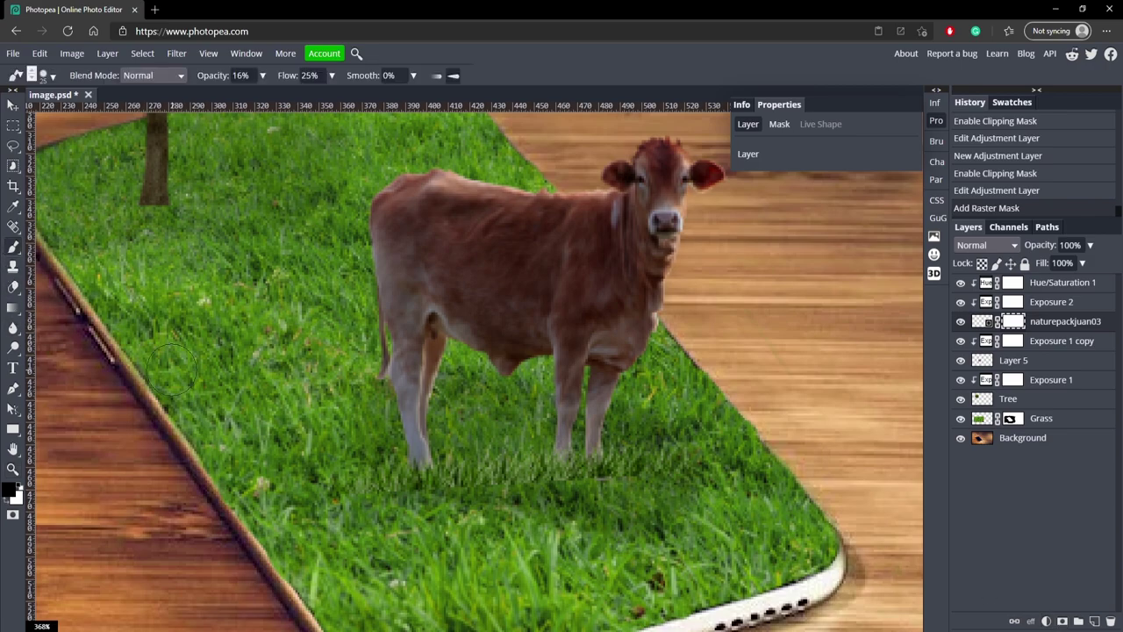
pyautogui.press('c')
pyautogui.press('x')
pyautogui.click(12, 247)
pyautogui.press('x')
pyautogui.moveTo(431, 507); pyautogui.dragTo(422, 498)
pyautogui.click(513, 484)
pyautogui.click(507, 484)
pyautogui.click(500, 483)
pyautogui.click(494, 483)
pyautogui.click(488, 483)
pyautogui.click(486, 478)
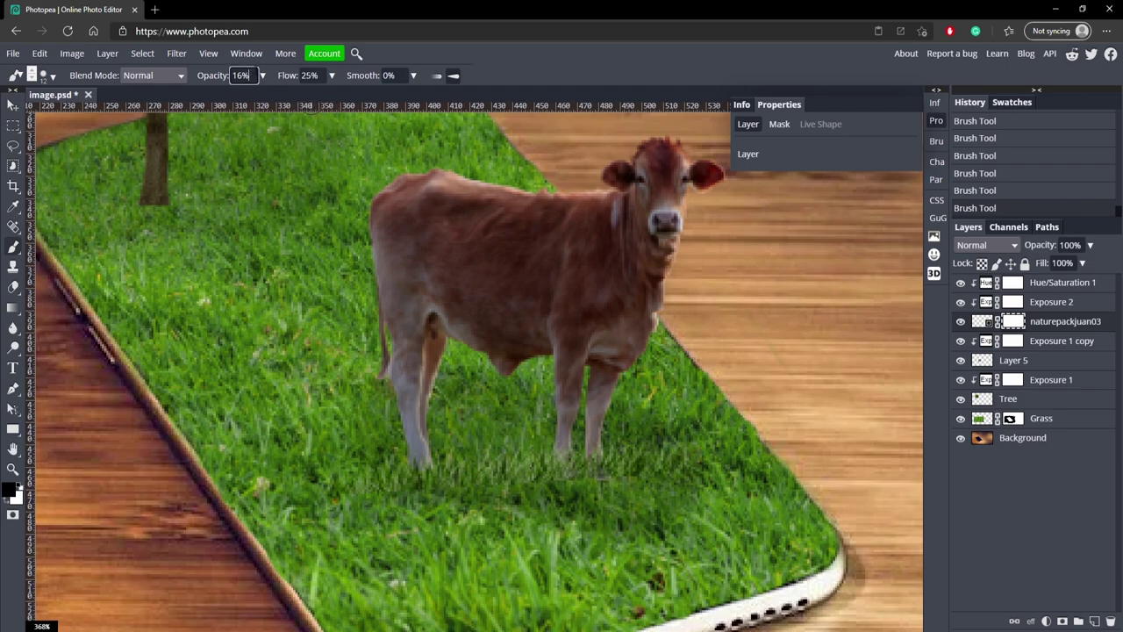
# - Raise the brush opacity to 28% and shift the grass strip slightly under the cow's hooves
pyautogui.click(262, 75)
pyautogui.moveTo(210, 95); pyautogui.dragTo(222, 94)
pyautogui.click(12, 105)
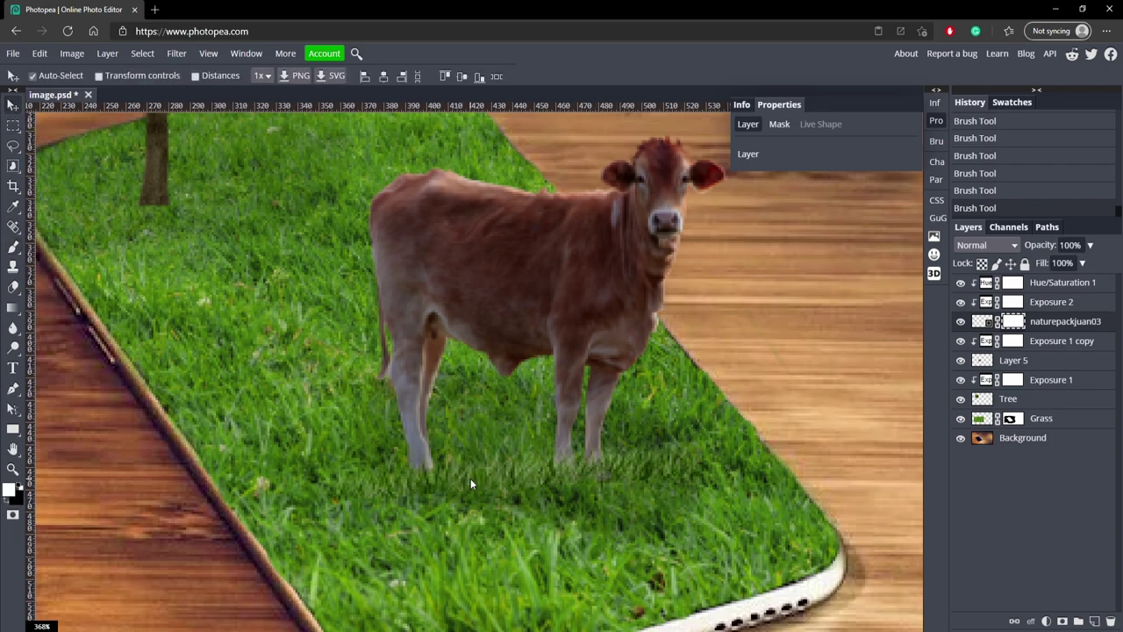
pyautogui.moveTo(470, 479); pyautogui.dragTo(644, 512)
# - Brush the grass strip's mask at 28% opacity around the cow's front hooves to blend it into the lawn
pyautogui.click(12, 247)
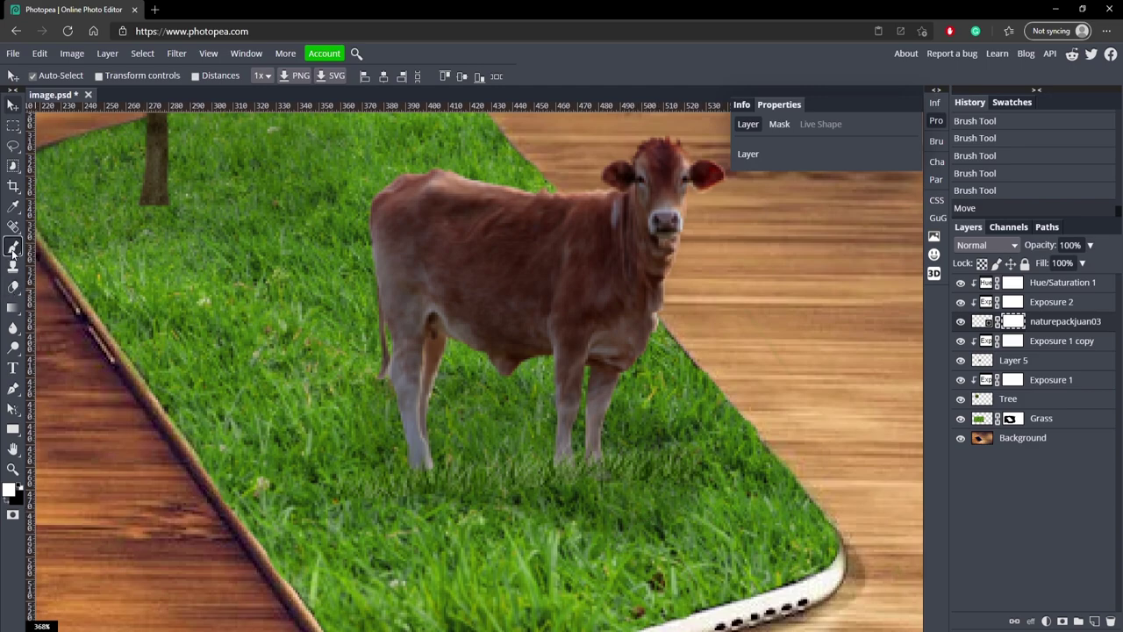
pyautogui.click(602, 477)
pyautogui.click(602, 476)
pyautogui.click(604, 474)
pyautogui.click(609, 471)
pyautogui.click(625, 467)
pyautogui.click(642, 465)
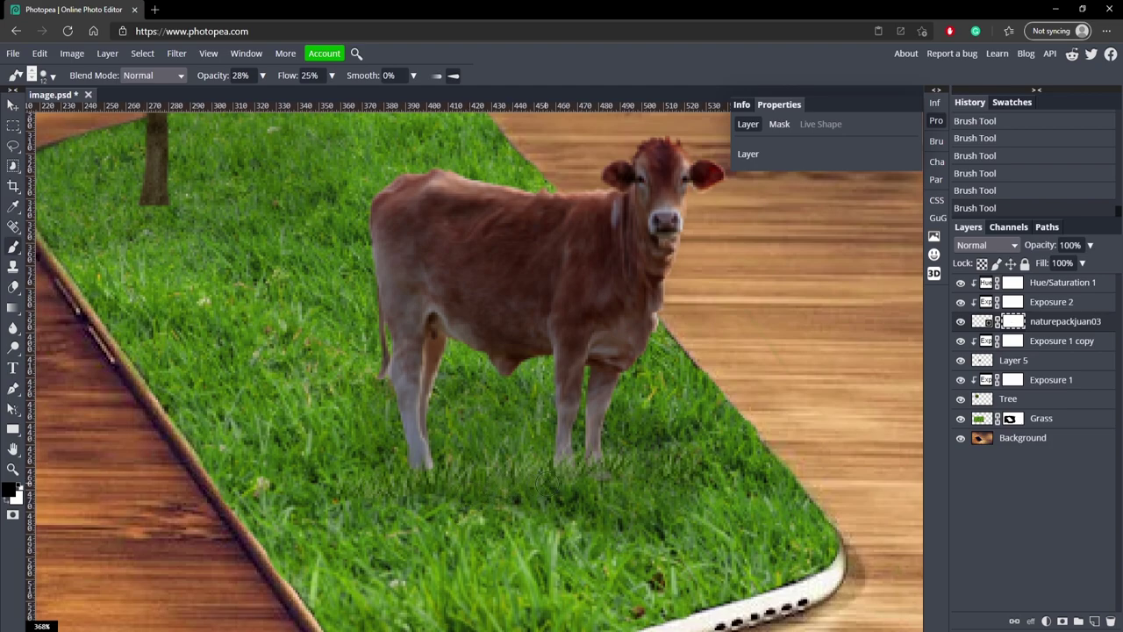
# - Duplicate the grass strip with its Exposure 2 and Hue/Saturation 1 adjustments and move the copy to the tree trunk's base
pyautogui.click(14, 469)
pyautogui.moveTo(326, 401); pyautogui.dragTo(203, 431)
pyautogui.moveTo(206, 263); pyautogui.dragTo(228, 274)
pyautogui.moveTo(399, 375); pyautogui.dragTo(487, 431)
pyautogui.scroll(-2, 487, 431)
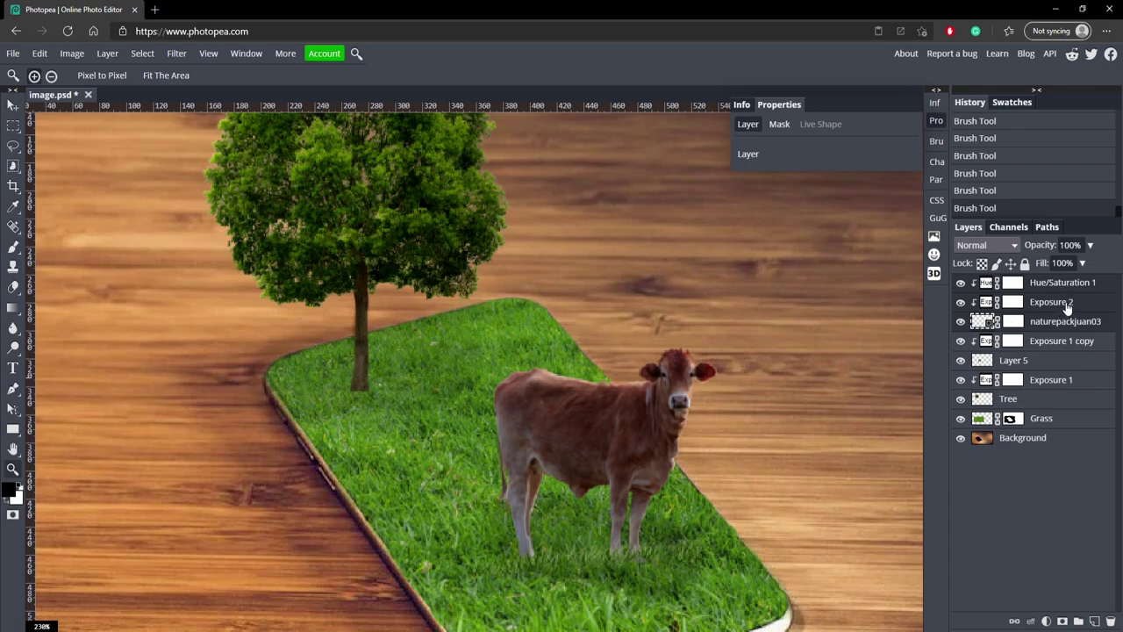
pyautogui.hotkey('ctrl', 'j')
pyautogui.click(12, 105)
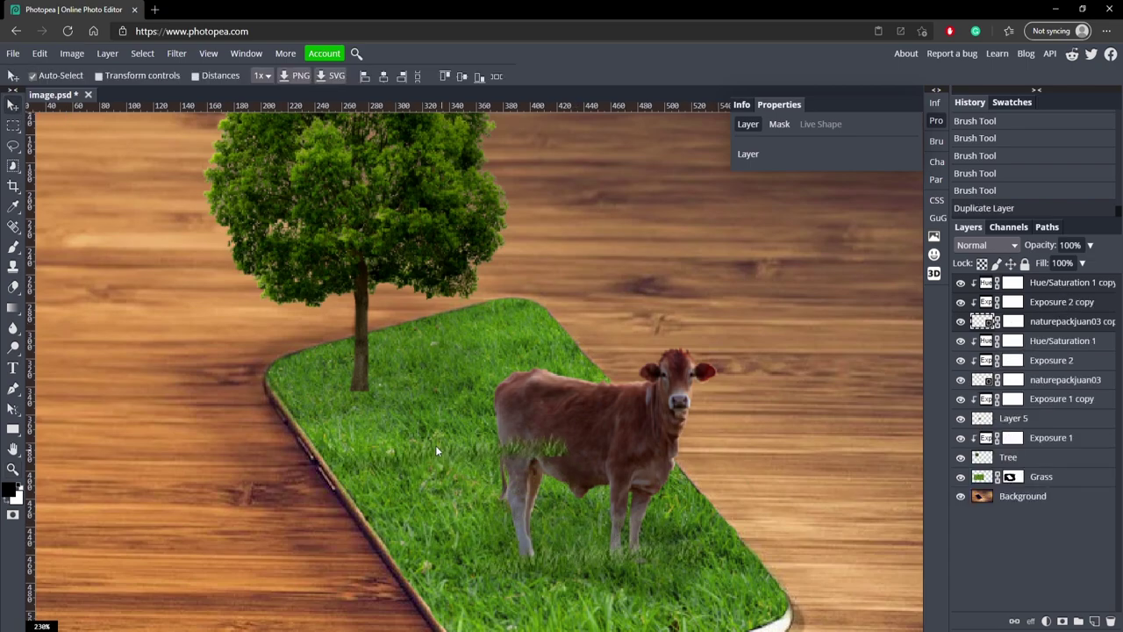
pyautogui.moveTo(356, 386); pyautogui.dragTo(350, 384)
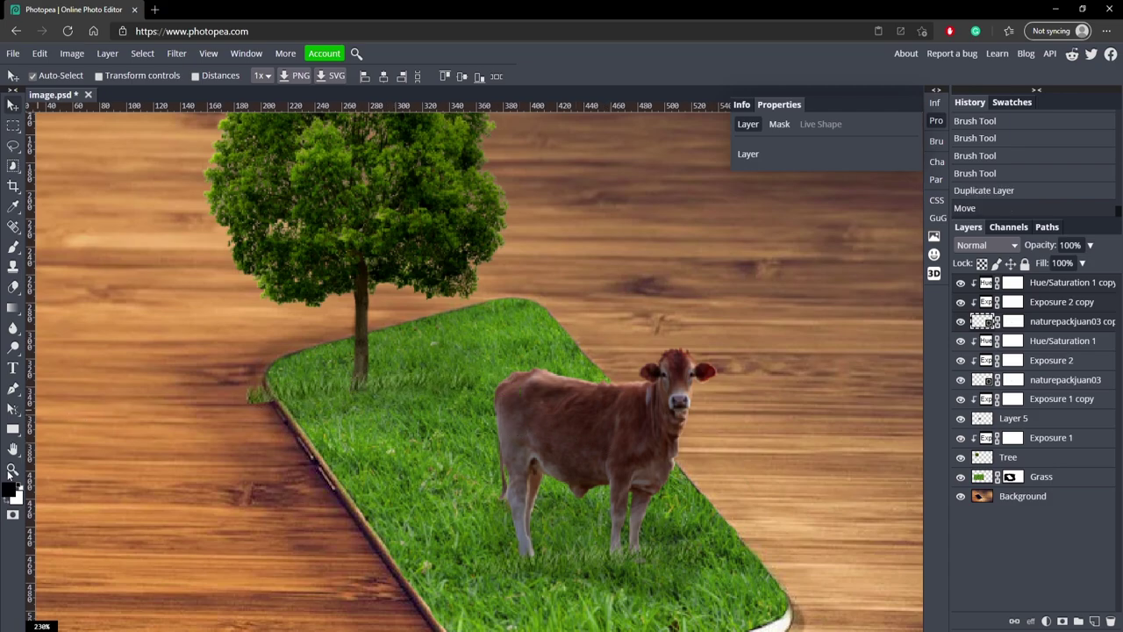
# - Paint black on the copied strip's mask, raising brush opacity to 73%, to hide the grass overhanging the phone's edge
pyautogui.click(13, 468)
pyautogui.click(10, 489)
pyautogui.click(409, 157)
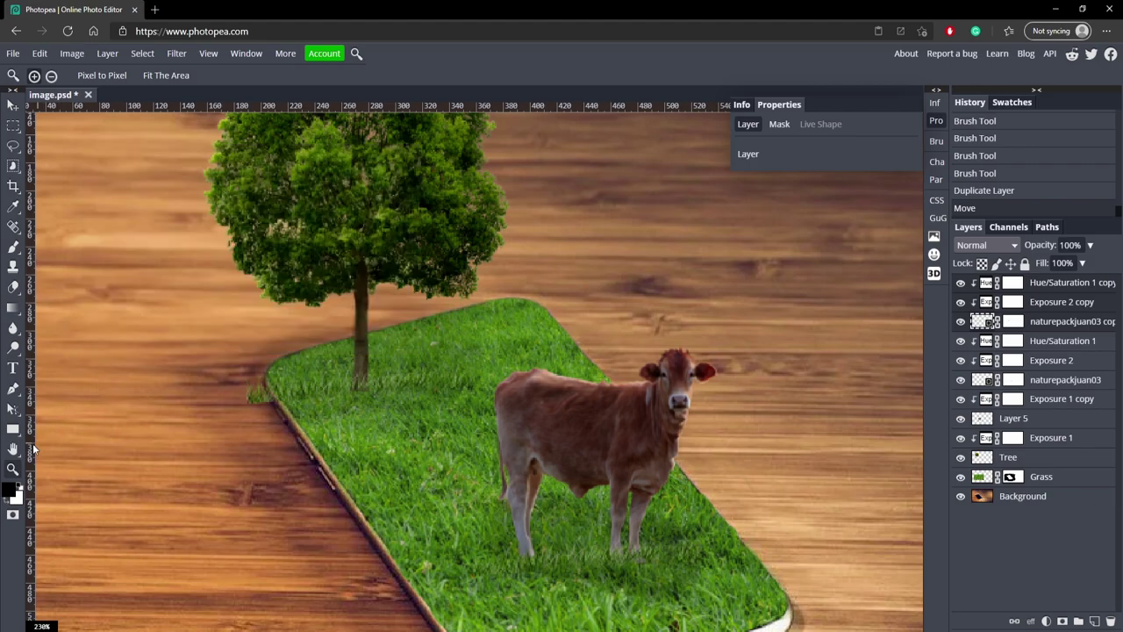
pyautogui.click(180, 395)
pyautogui.scroll(1, 600, 342)
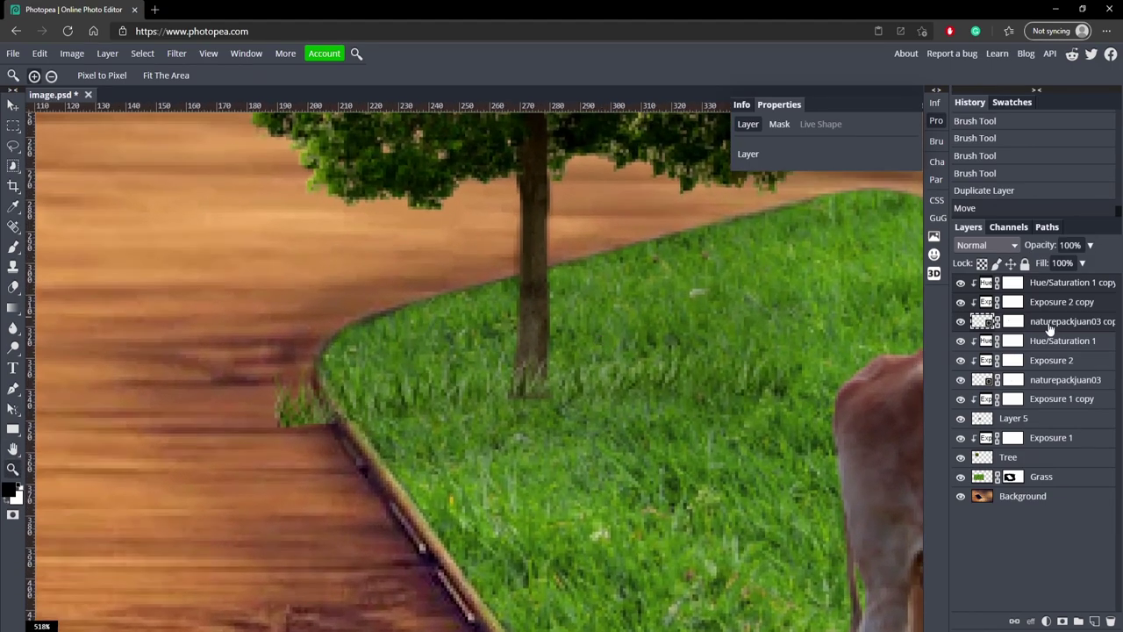
pyautogui.click(1013, 321)
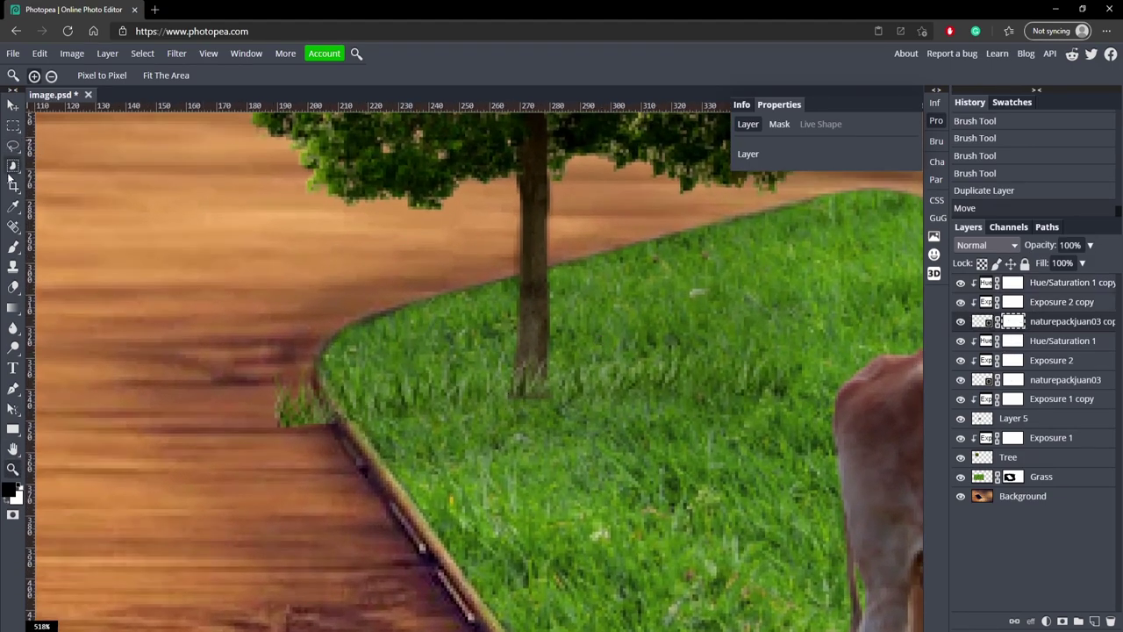
pyautogui.click(12, 247)
pyautogui.click(315, 395)
pyautogui.click(316, 395)
pyautogui.click(315, 395)
pyautogui.click(312, 393)
pyautogui.click(262, 77)
pyautogui.click(251, 95)
pyautogui.moveTo(299, 396); pyautogui.dragTo(307, 410)
pyautogui.click(325, 418)
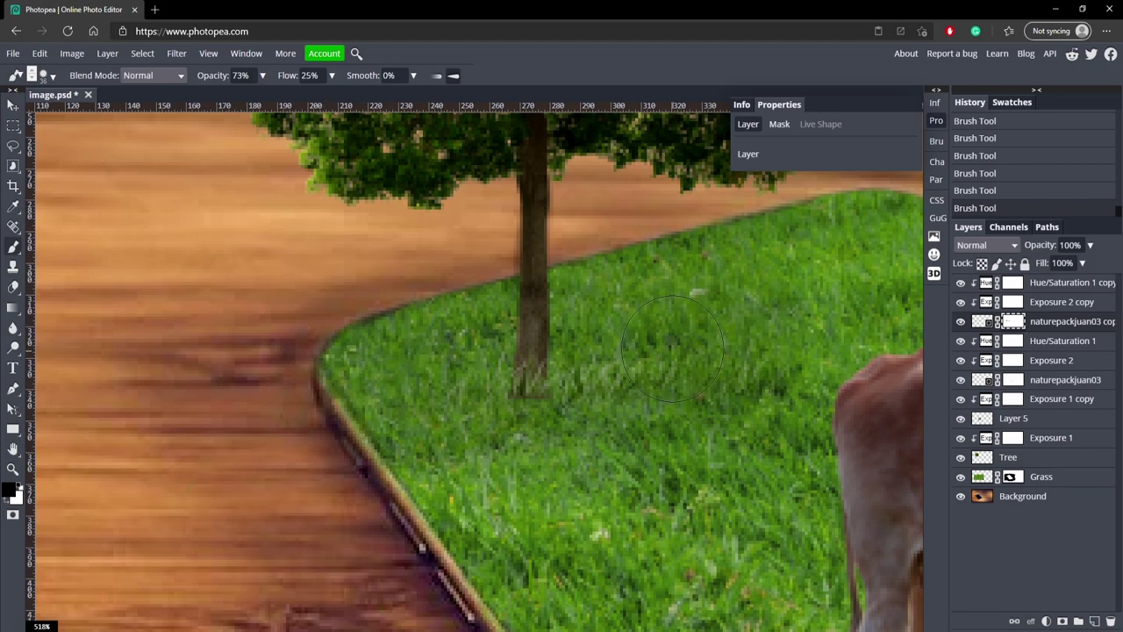
# - Refine the copied strip's mask around the tree trunk's base with a smaller brush, alternating white and black paint
pyautogui.press('x')
pyautogui.moveTo(541, 380); pyautogui.dragTo(541, 384)
pyautogui.press('[')
pyautogui.press('x')
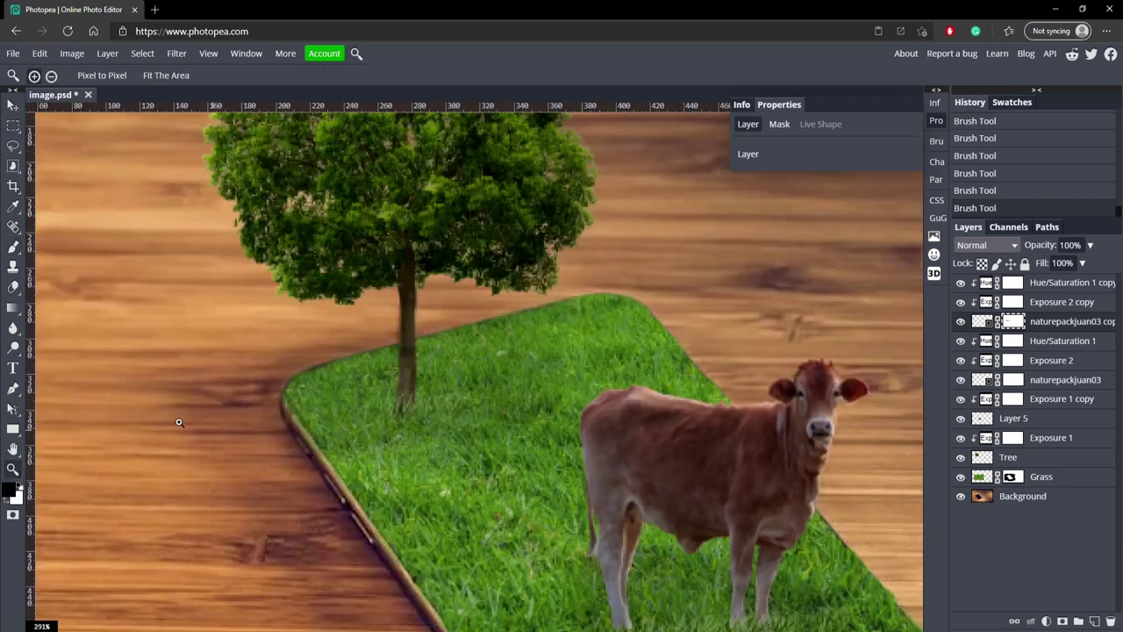
pyautogui.doubleClick(12, 469)
pyautogui.moveTo(176, 423); pyautogui.dragTo(177, 423)
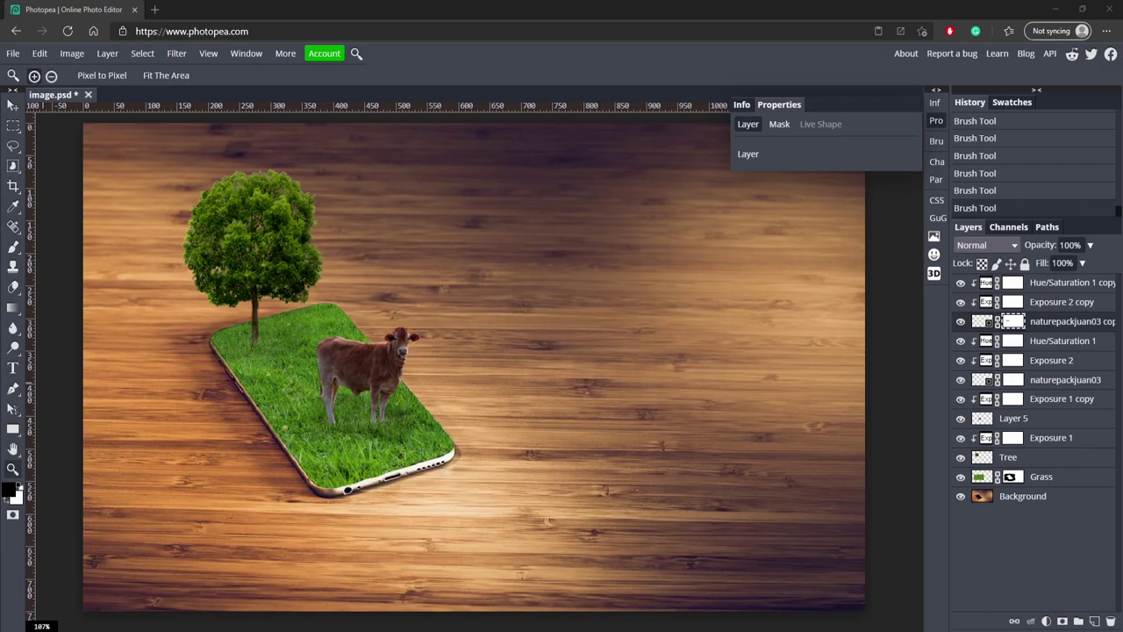
# - Place the light flare image 2, set its blend mode to Screen and put it above all other layers
pyautogui.doubleClick(393, 260)
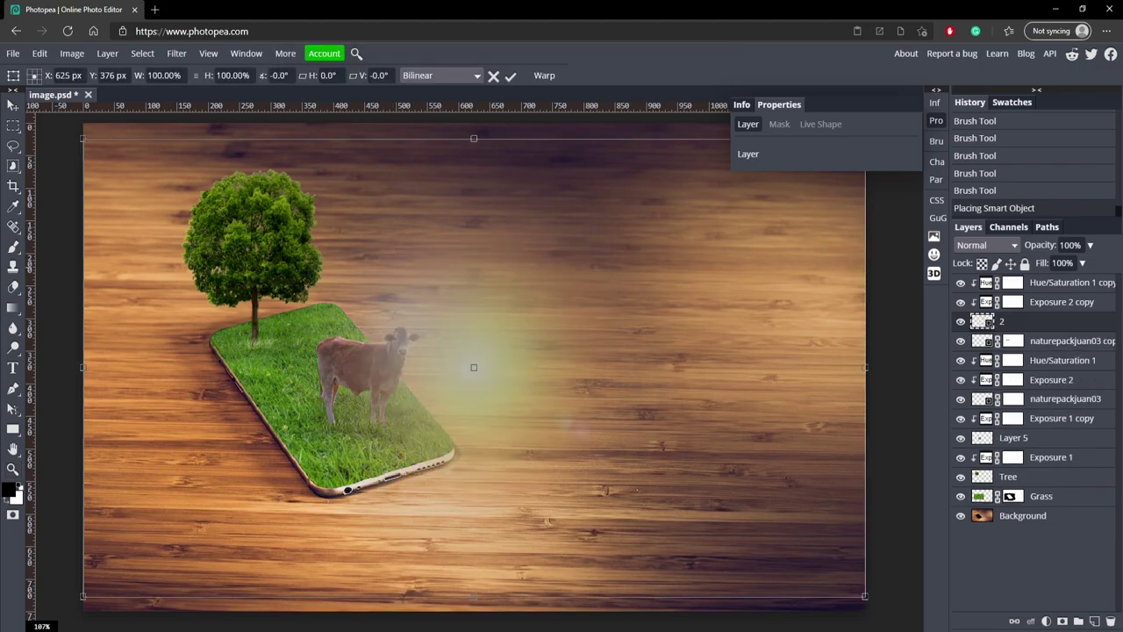
pyautogui.click(1002, 247)
pyautogui.click(993, 378)
pyautogui.press('z')
pyautogui.moveTo(1025, 323); pyautogui.dragTo(1032, 282)
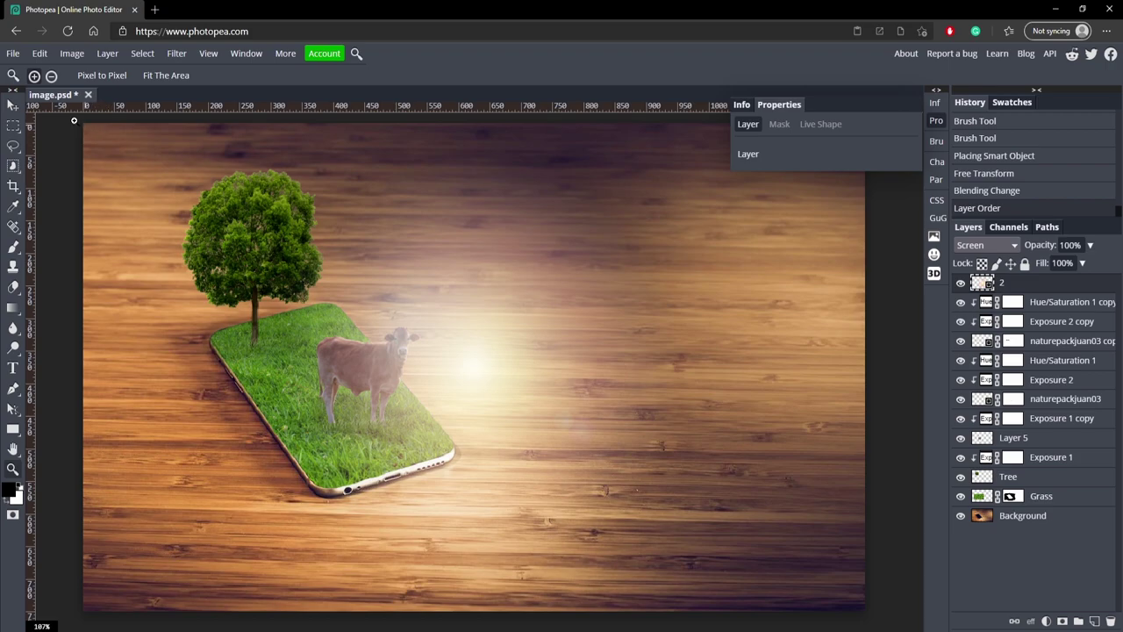
# - Scale the light flare to 55.76% and position it beside the tree's crown at X 396 px, Y 109 px
pyautogui.click(17, 106)
pyautogui.hotkey('ctrl', 't')
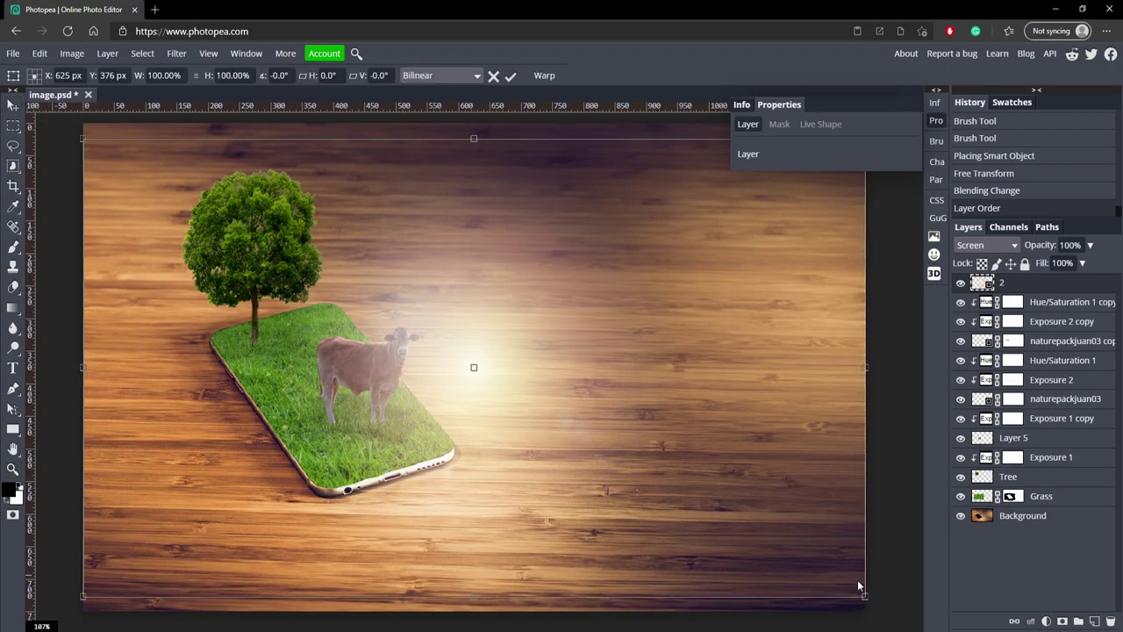
pyautogui.moveTo(865, 595); pyautogui.dragTo(492, 378)
pyautogui.moveTo(395, 293); pyautogui.dragTo(456, 233)
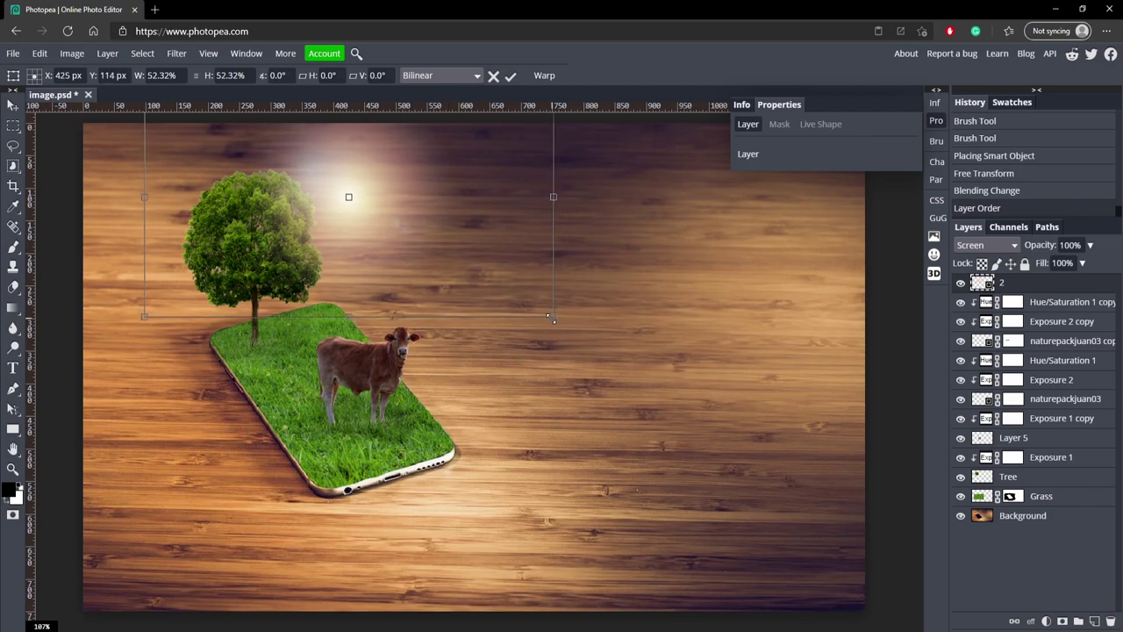
pyautogui.moveTo(551, 318); pyautogui.dragTo(580, 333)
pyautogui.moveTo(528, 290); pyautogui.dragTo(495, 278)
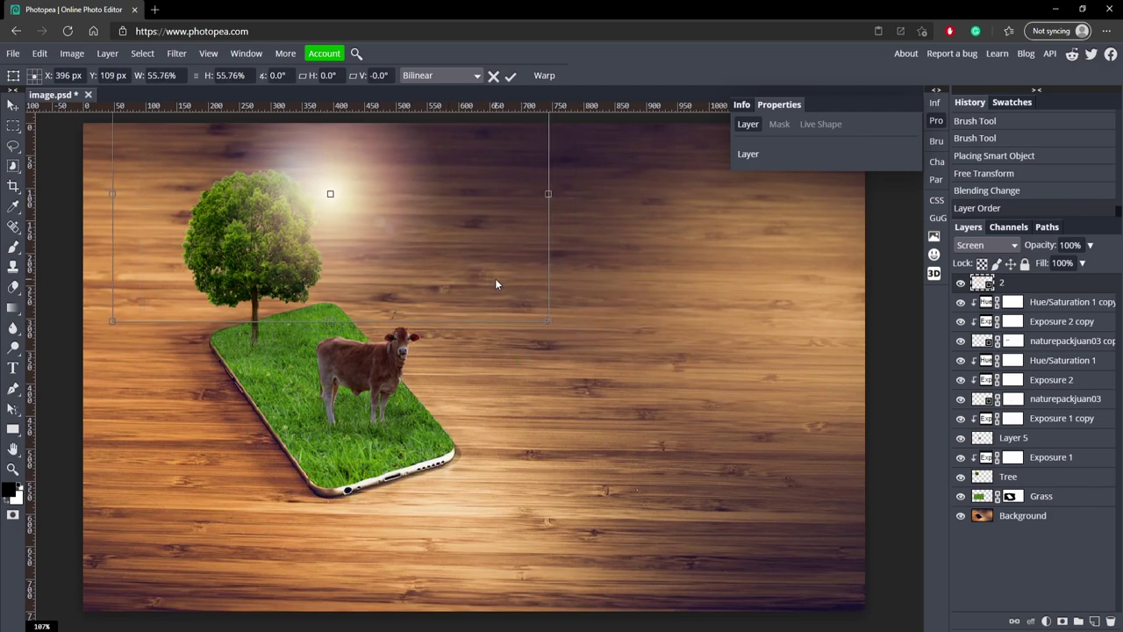
pyautogui.click(509, 76)
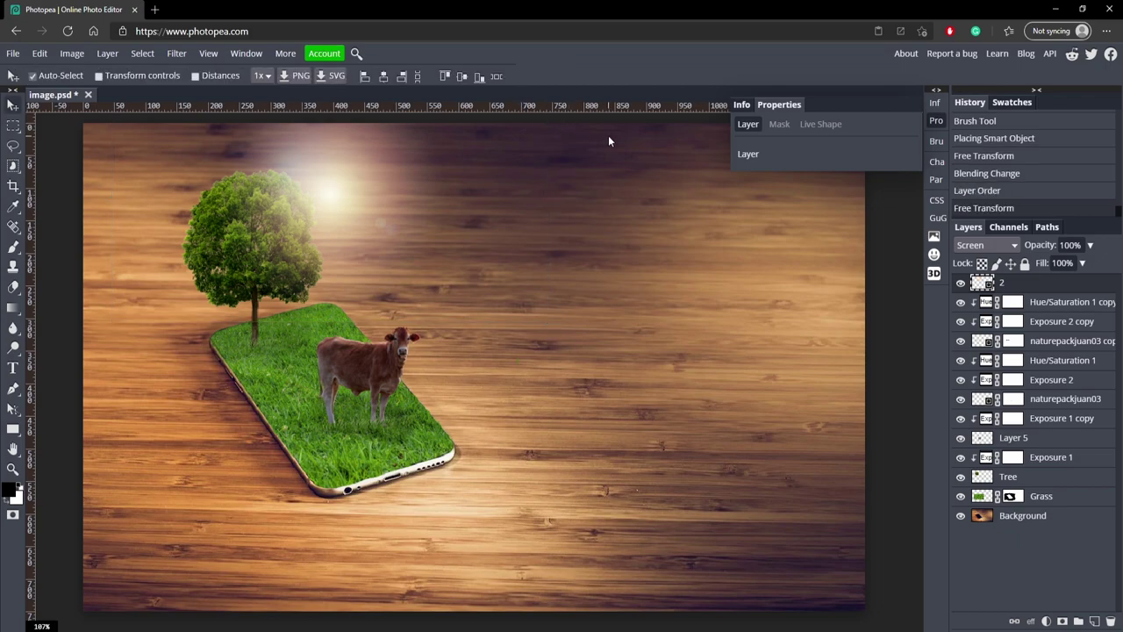
# - Fine-tune the light flare's position next to the tree's crown and hide the layer properties
pyautogui.click(12, 467)
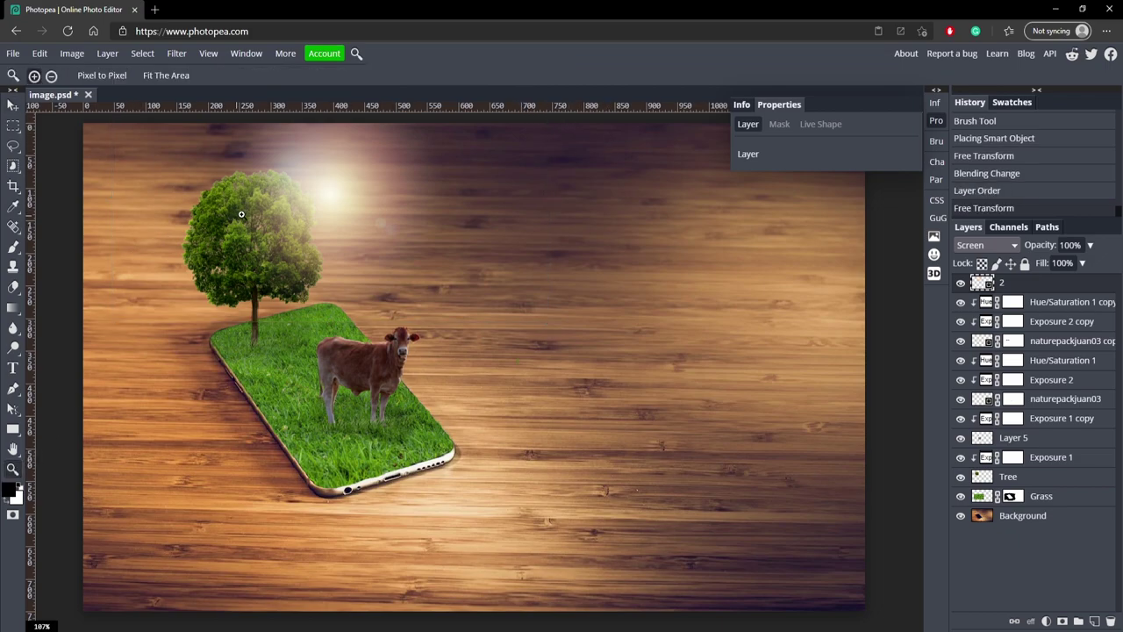
pyautogui.click(246, 215)
pyautogui.click(12, 104)
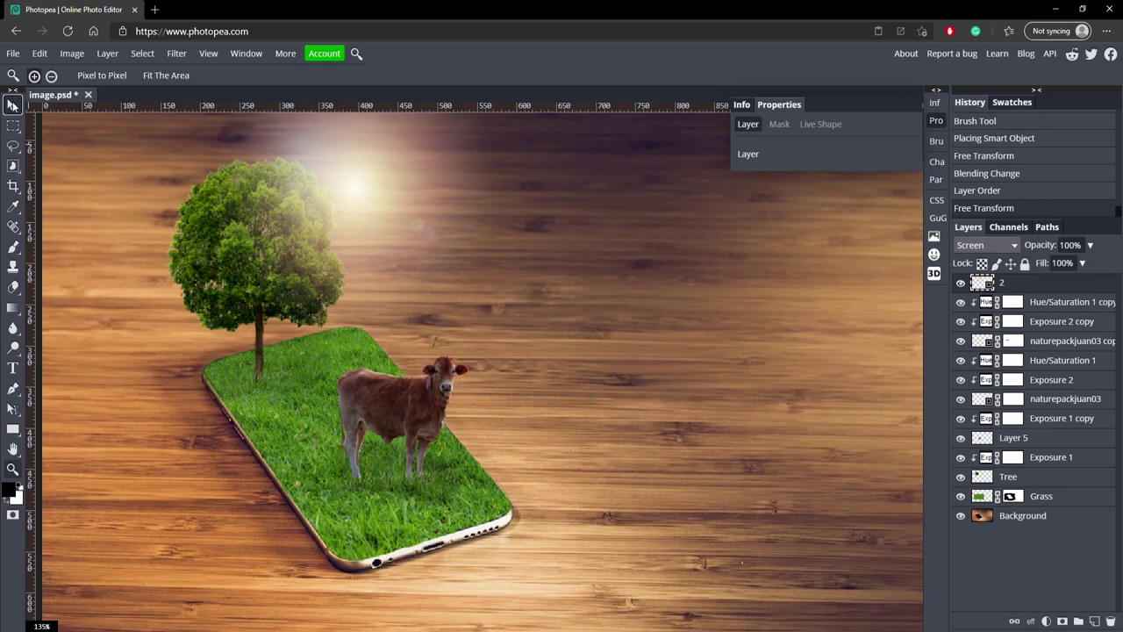
pyautogui.moveTo(363, 191); pyautogui.dragTo(374, 204)
pyautogui.click(12, 469)
pyautogui.moveTo(217, 416)
pyautogui.mouseDown()
pyautogui.moveTo(190, 416)
pyautogui.moveTo(206, 414)
pyautogui.mouseUp()
pyautogui.click(358, 217)
pyautogui.click(13, 105)
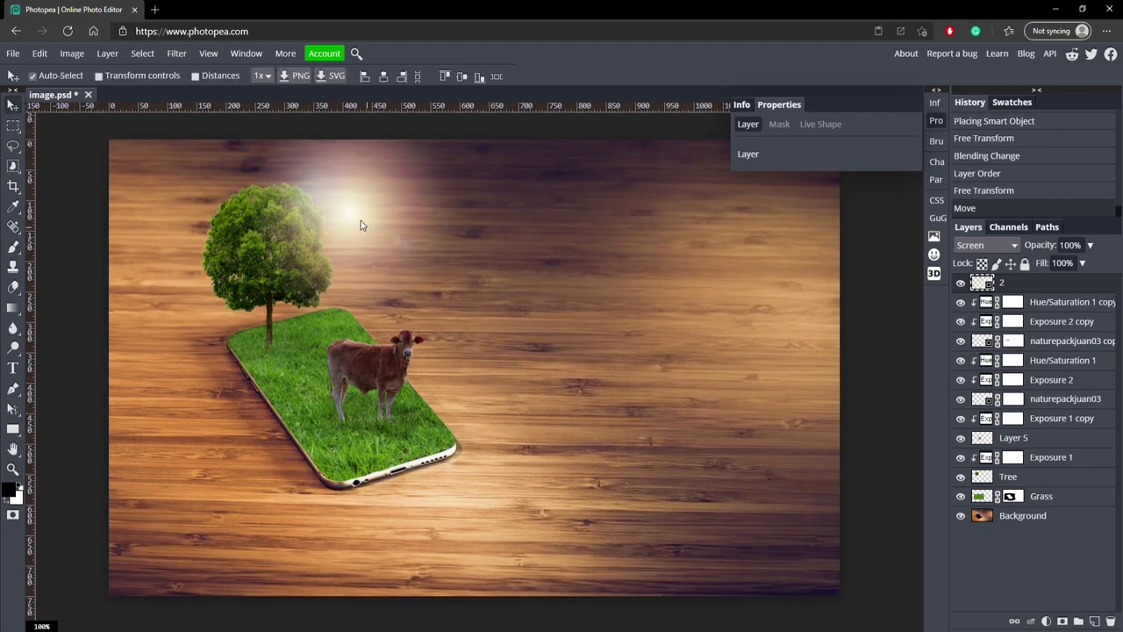
pyautogui.click(937, 121)
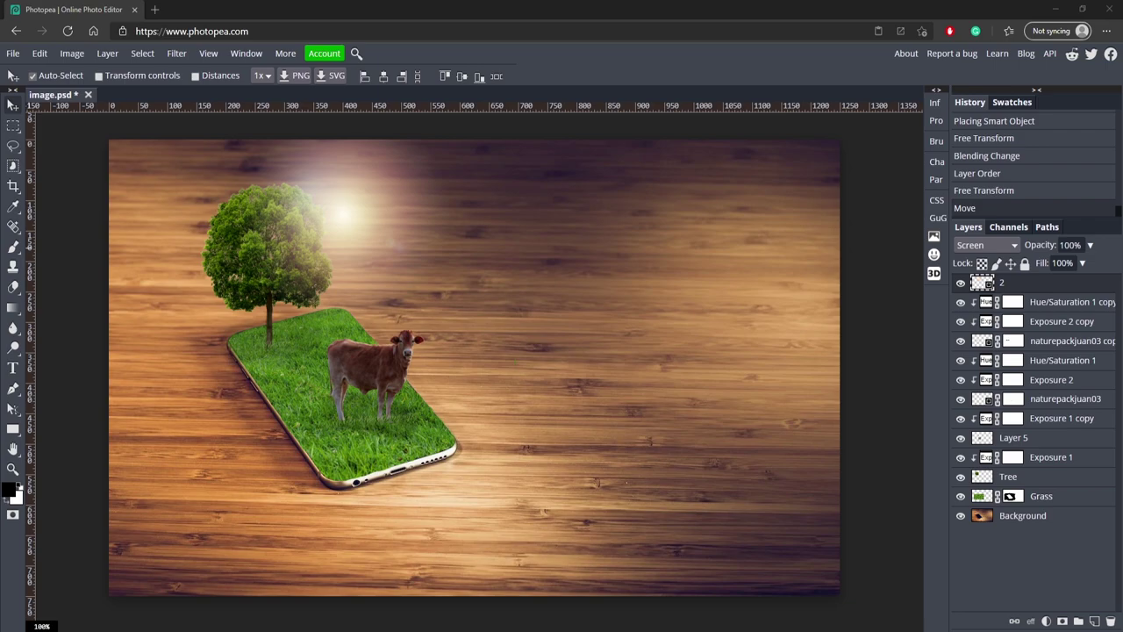
# - Place the cloud image 8 in the composite and set its blend mode to Screen
pyautogui.moveTo(0, 333); pyautogui.dragTo(444, 299)
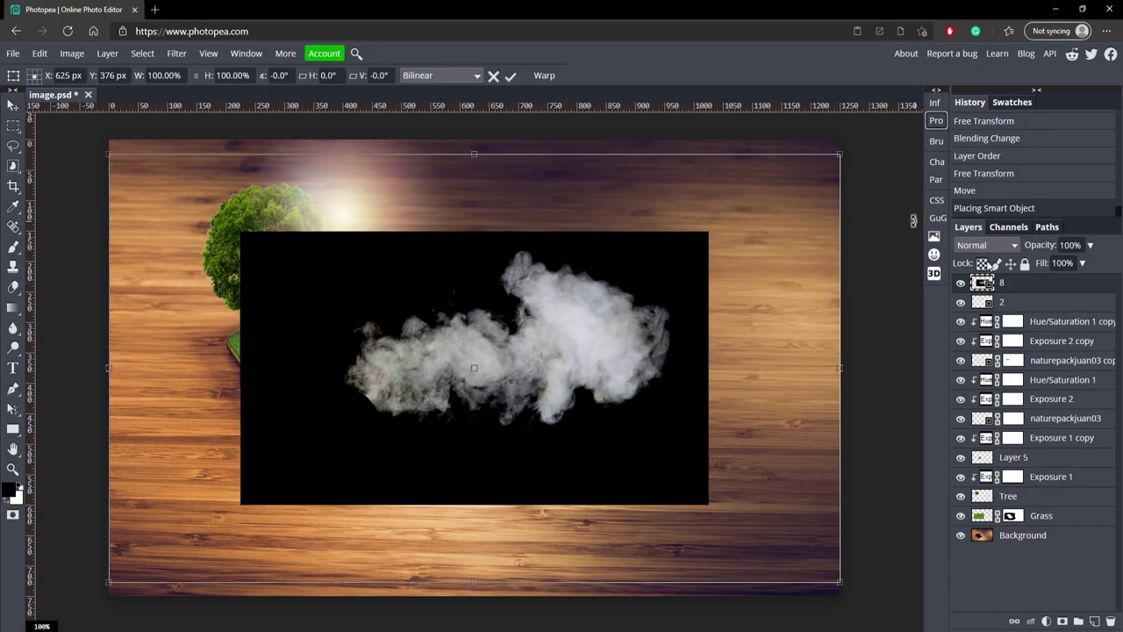
pyautogui.click(986, 245)
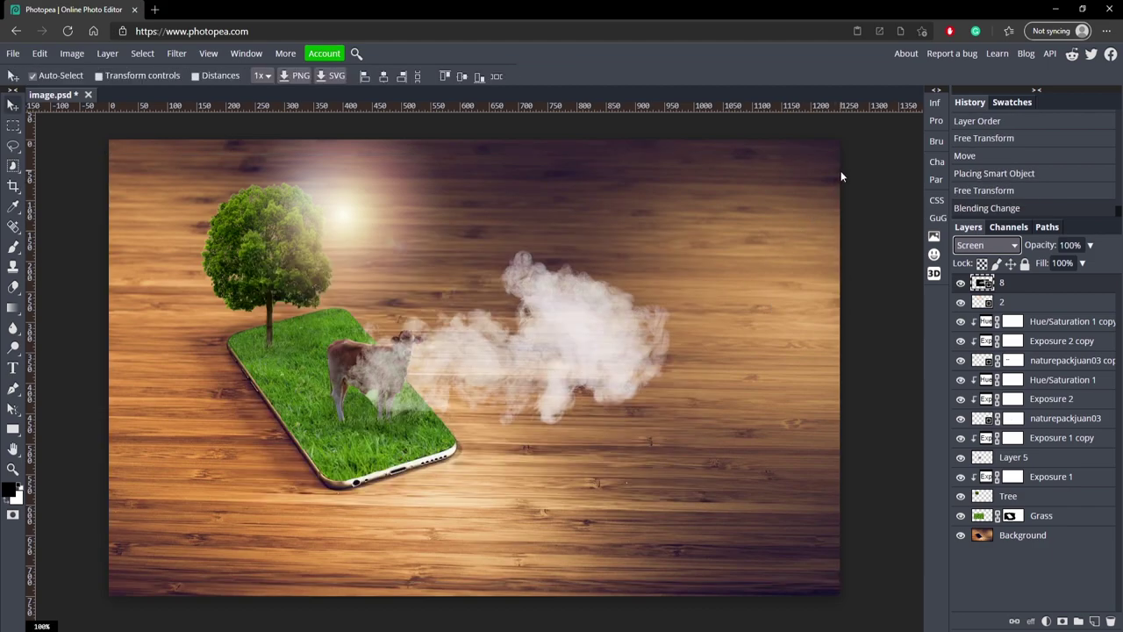
pyautogui.moveTo(578, 339); pyautogui.dragTo(532, 352)
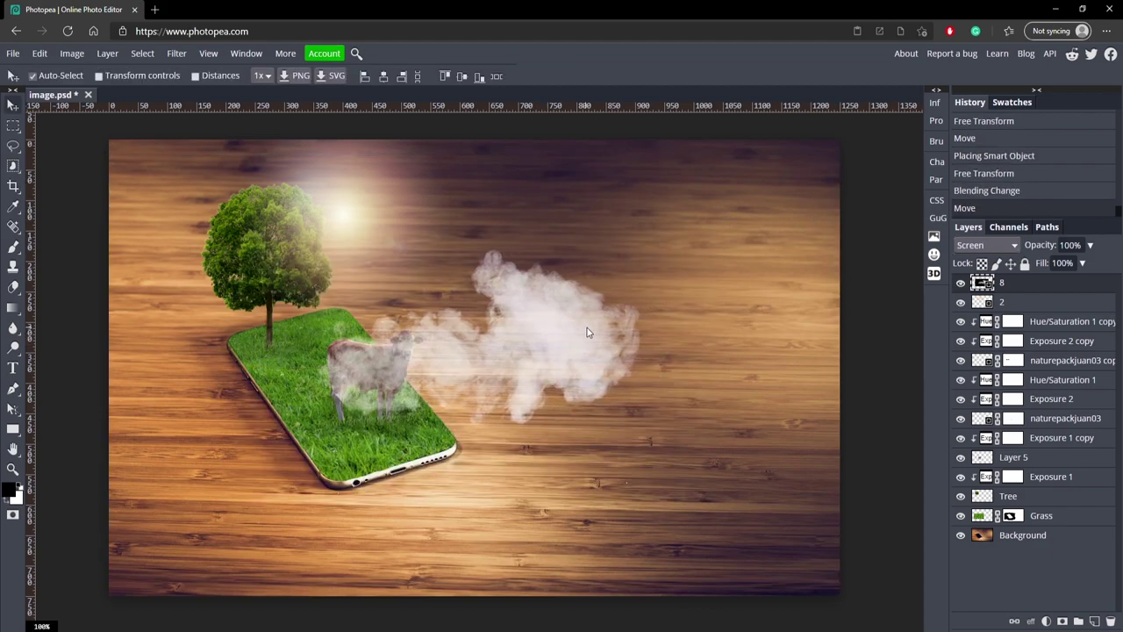
# - Scale the cloud to 37.20% and position it above the tree near the picture's corner, at X 104 px, Y 63 px
pyautogui.hotkey('alt', 'ctrl', 't')
pyautogui.moveTo(675, 200); pyautogui.dragTo(461, 303)
pyautogui.moveTo(425, 407); pyautogui.dragTo(333, 196)
pyautogui.moveTo(394, 283); pyautogui.dragTo(298, 222)
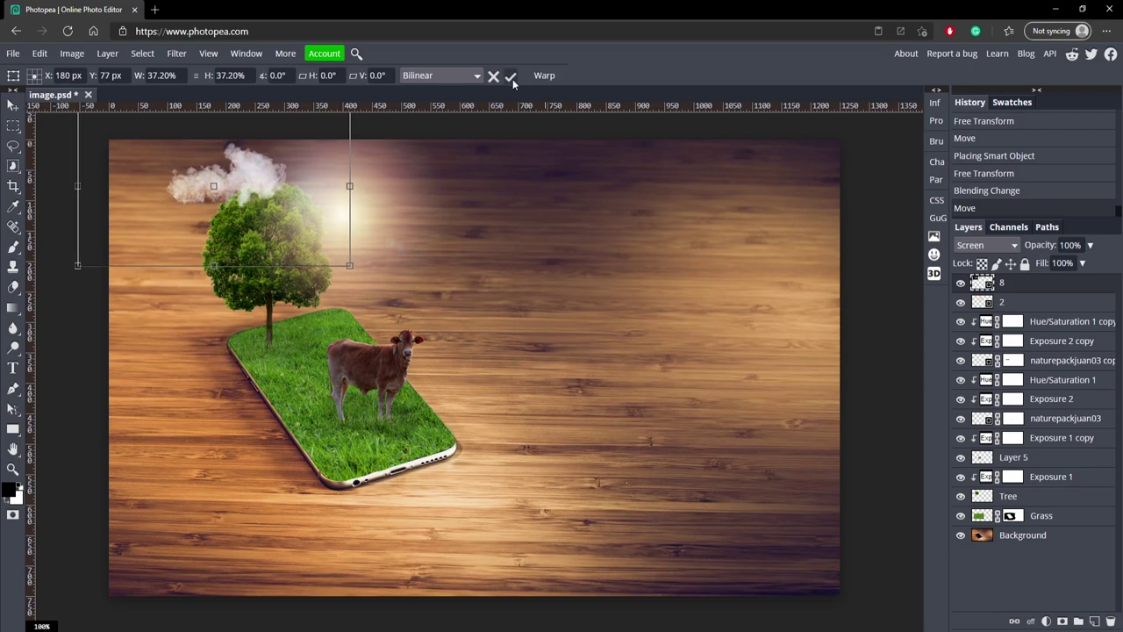
pyautogui.moveTo(247, 165); pyautogui.dragTo(202, 156)
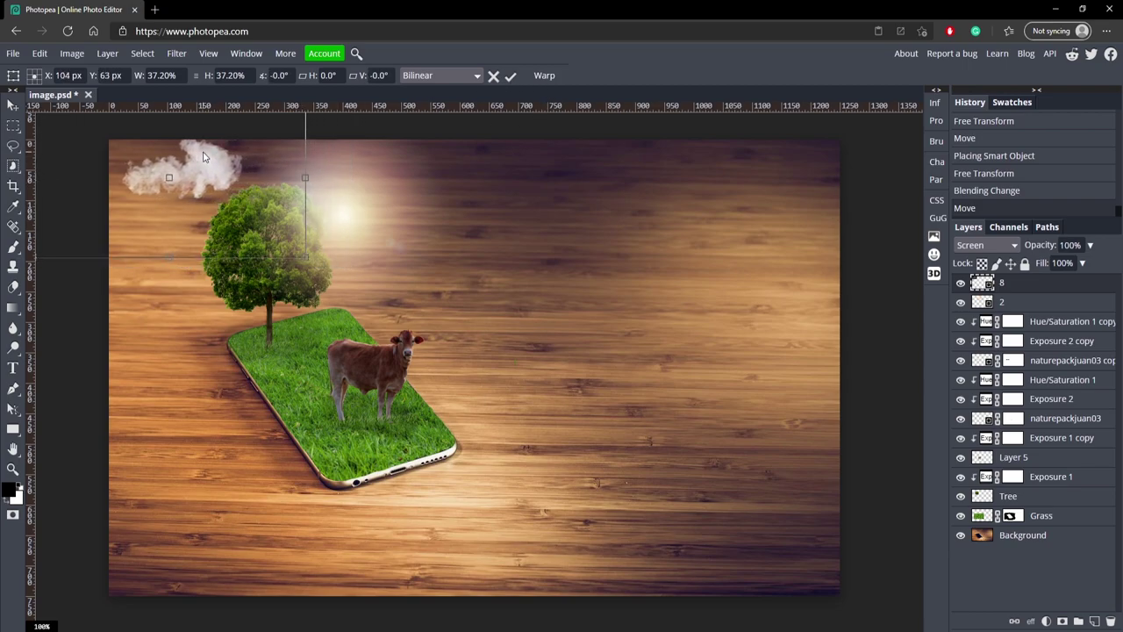
pyautogui.click(511, 78)
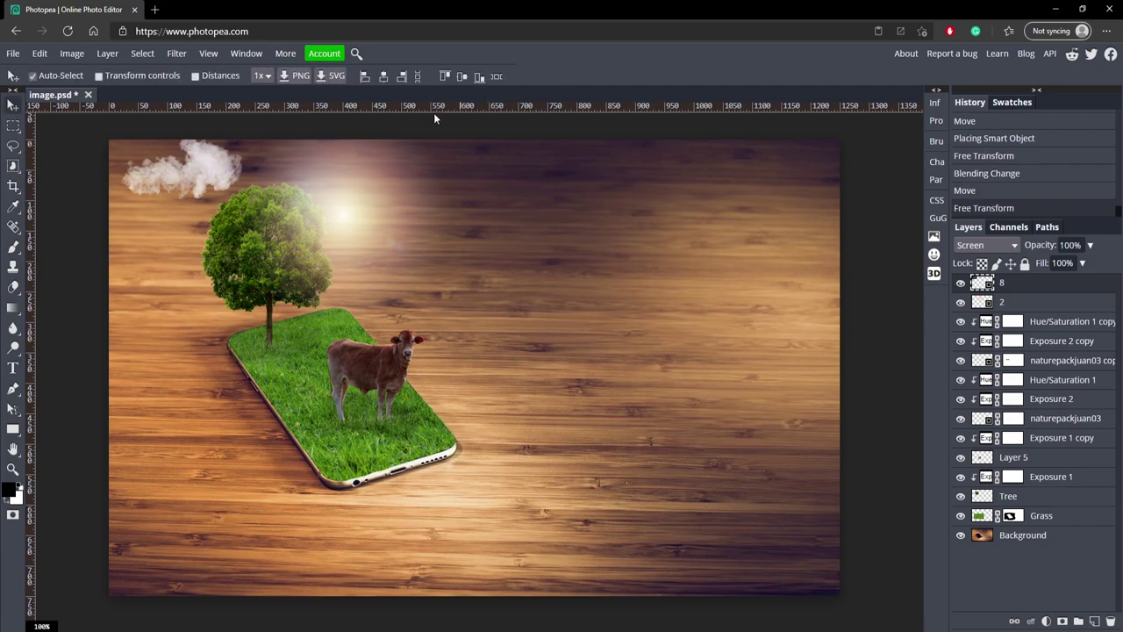
# - Duplicate the cloud, move the copy above the cow to X 572 px, Y 201 px, and flip it vertically
pyautogui.hotkey('ctrl', 'j')
pyautogui.moveTo(196, 167); pyautogui.dragTo(470, 252)
pyautogui.hotkey('ctrl', 't')
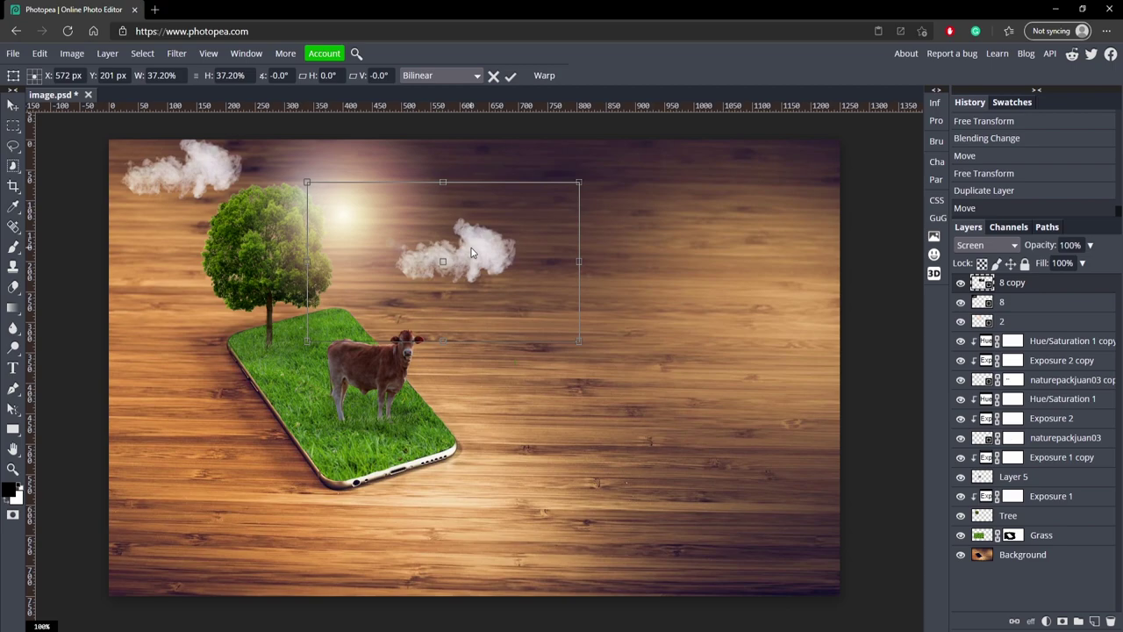
pyautogui.rightClick(488, 249)
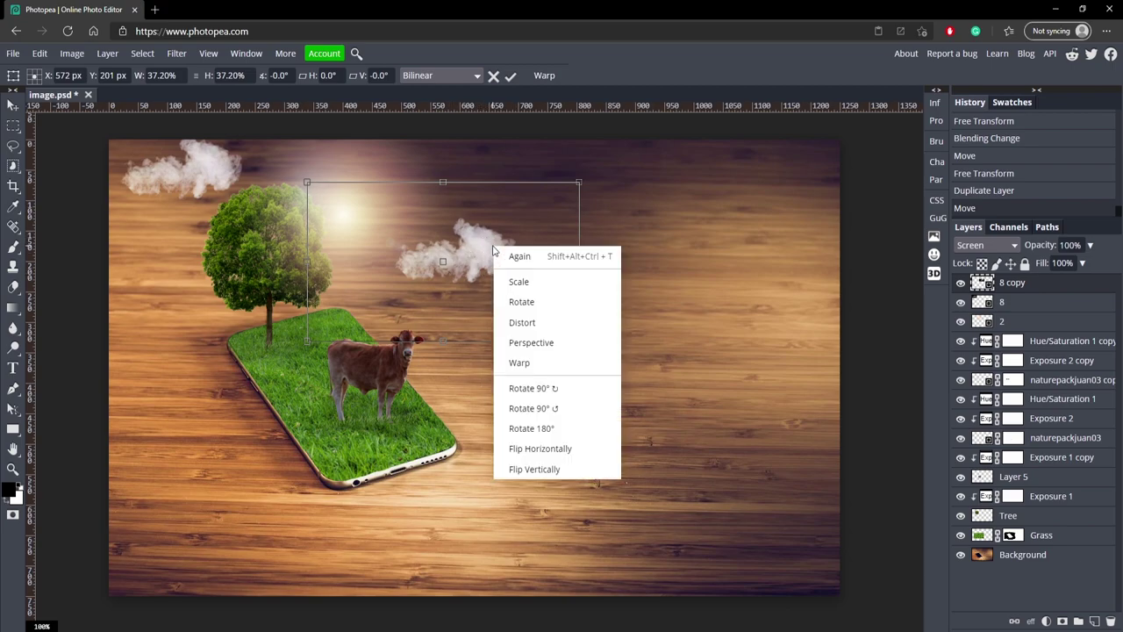
pyautogui.click(551, 474)
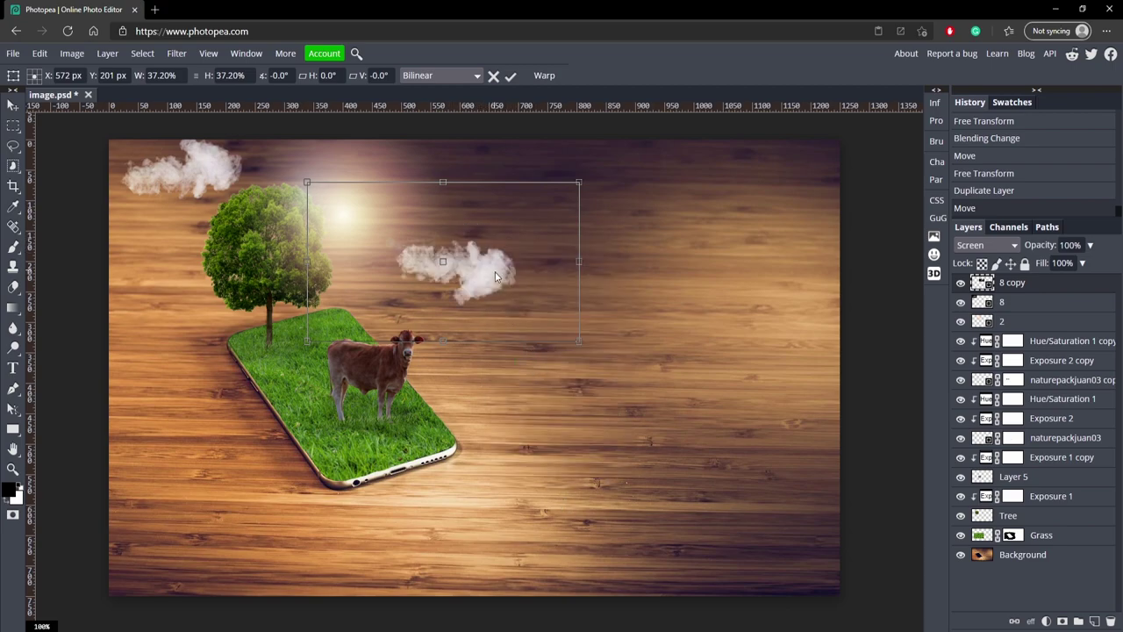
pyautogui.click(509, 77)
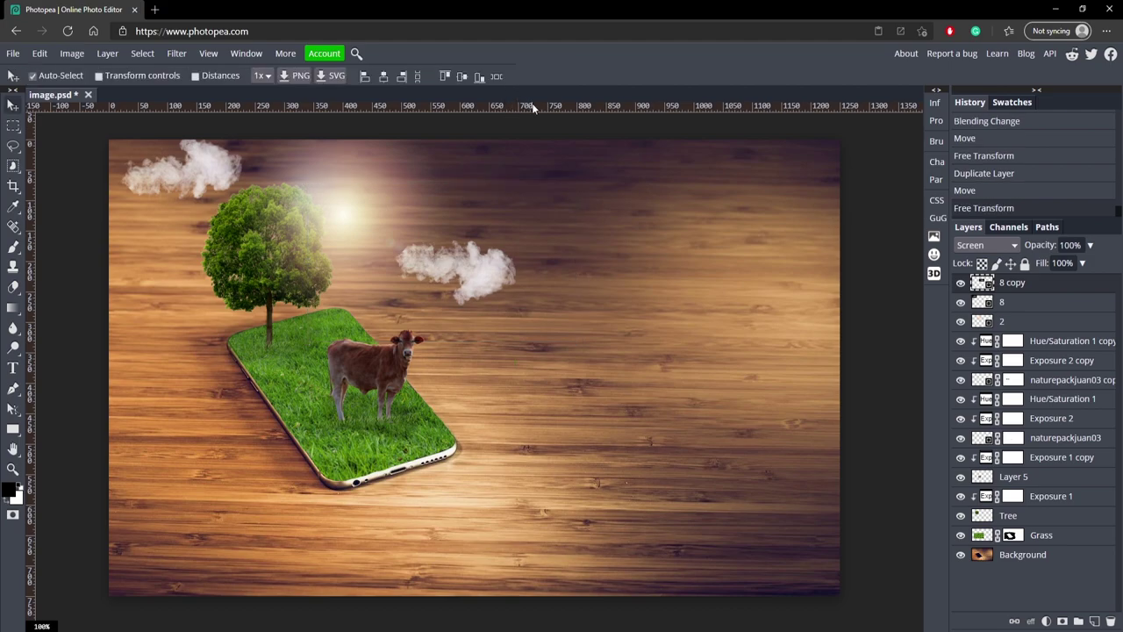
# - Add a raster mask to each of the two cloud layers, 8 copy and 8
pyautogui.click(960, 282)
pyautogui.click(960, 282)
pyautogui.click(1063, 621)
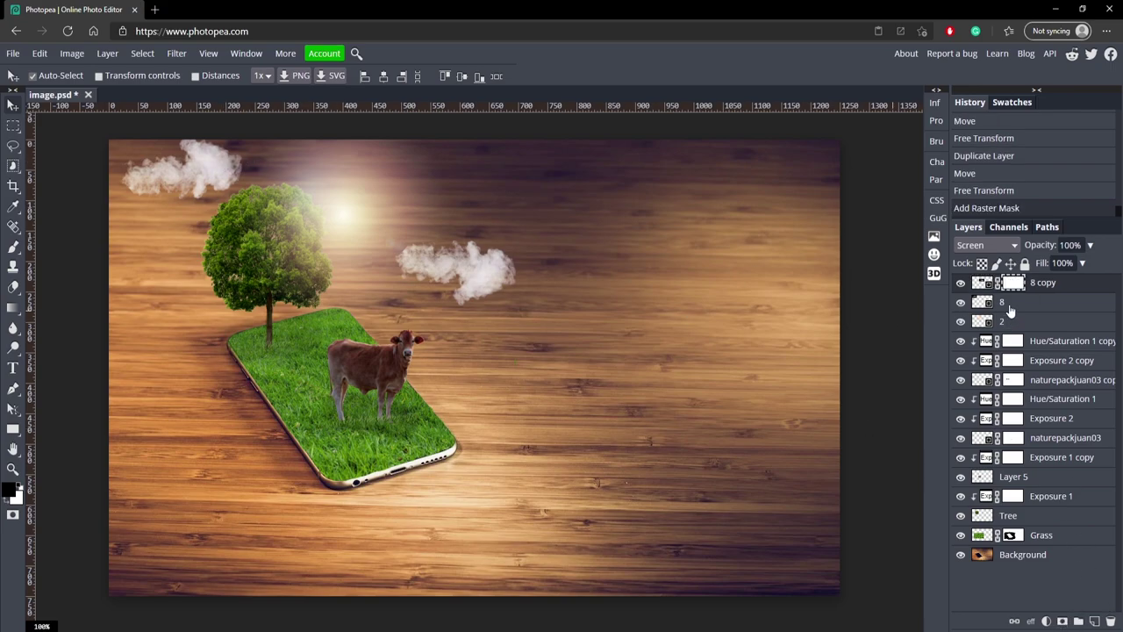
pyautogui.click(1007, 308)
pyautogui.click(1063, 622)
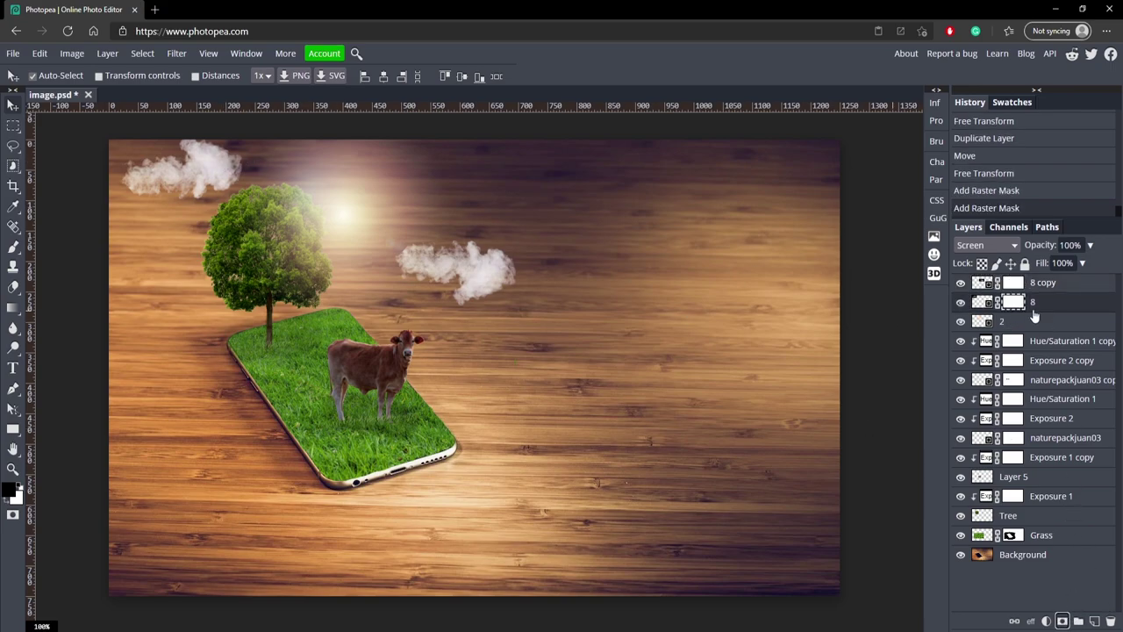
# - Brush black along the underside of the cloud above the cow on the 8 copy layer's mask to trim its lower edge
pyautogui.click(1013, 286)
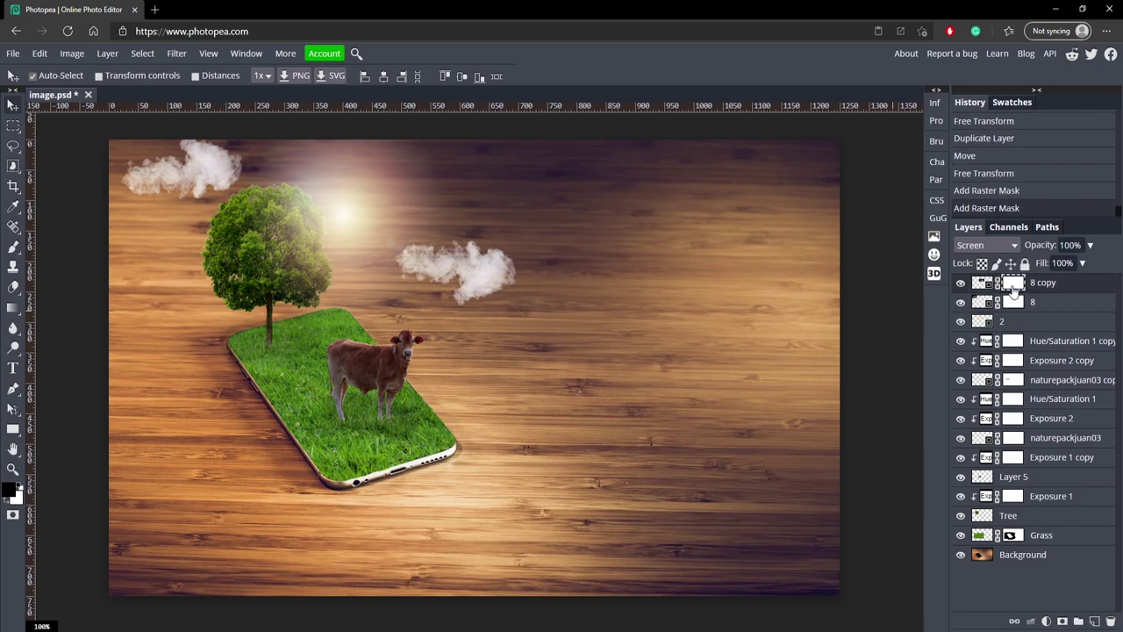
pyautogui.click(13, 247)
pyautogui.moveTo(459, 295); pyautogui.dragTo(500, 299)
pyautogui.click(464, 299)
pyautogui.click(467, 299)
pyautogui.click(470, 299)
pyautogui.click(468, 296)
pyautogui.click(465, 295)
pyautogui.click(462, 293)
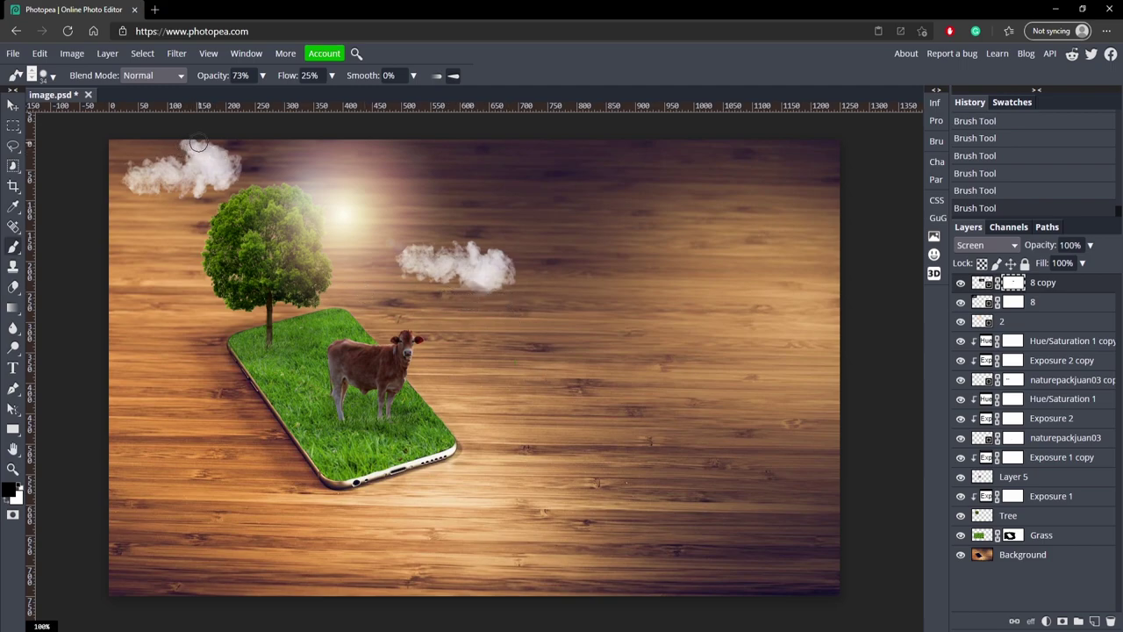
# - Brush black over the top of the cloud above the tree on layer 8's mask to trim its peak
pyautogui.click(1015, 302)
pyautogui.moveTo(186, 143)
pyautogui.mouseDown()
pyautogui.moveTo(212, 141)
pyautogui.moveTo(202, 158)
pyautogui.mouseUp()
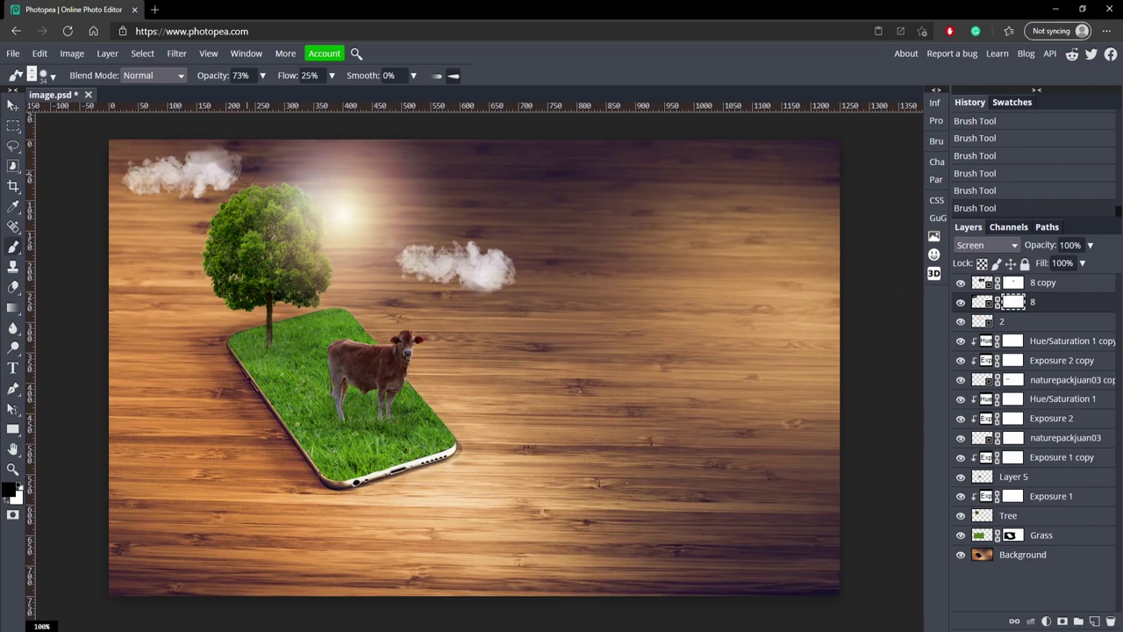
# - Undo the last four brush strokes on the cloud masks and redo them
pyautogui.hotkey('ctrl', 'z')
pyautogui.hotkey('ctrl', 'z')
pyautogui.hotkey('ctrl', 'z')
pyautogui.hotkey('ctrl', 'z')
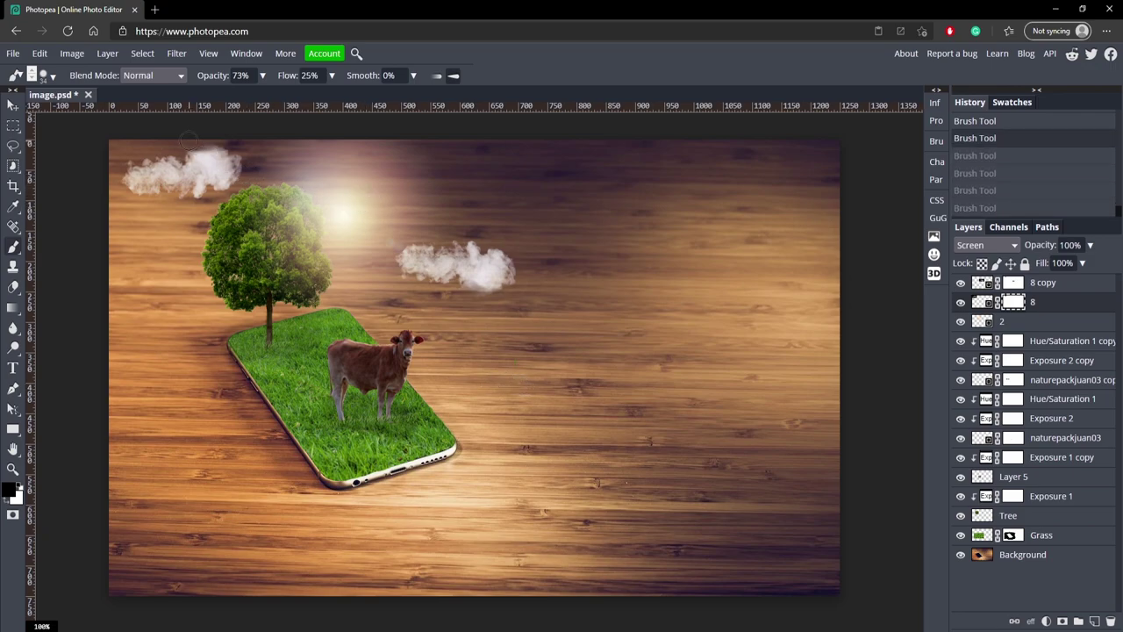
pyautogui.hotkey('ctrl', 'shift', 'z')
pyautogui.hotkey('ctrl', 'shift', 'z')
pyautogui.hotkey('ctrl', 'shift', 'z')
pyautogui.hotkey('ctrl', 'shift', 'z')
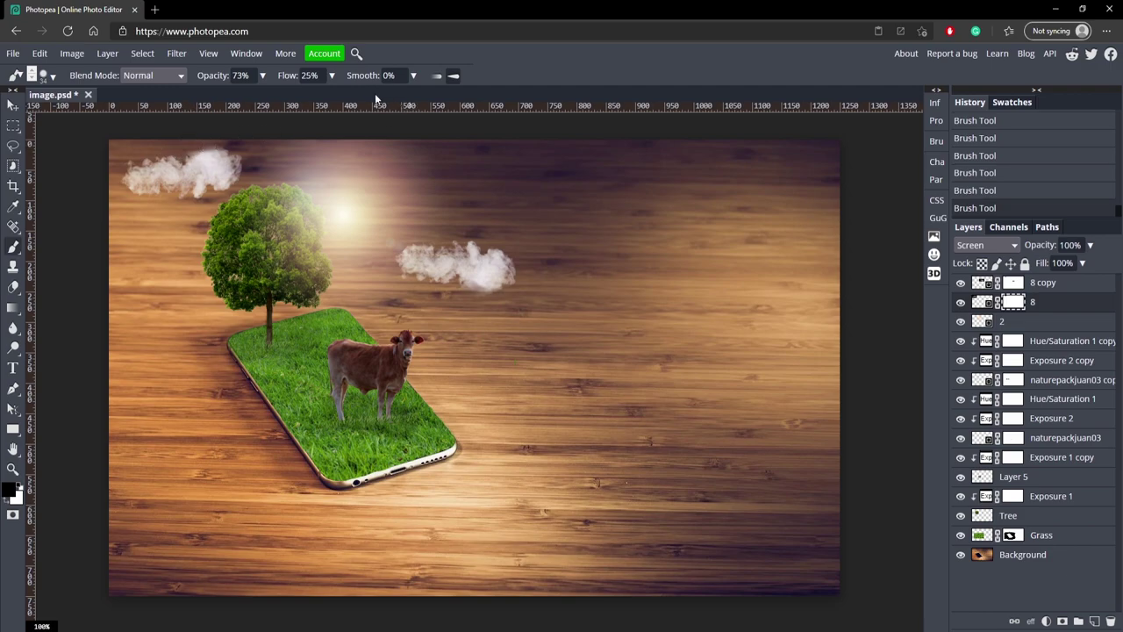
# - Lower the brush opacity to 33% and soften the upper edge of the cloud above the tree on its mask
pyautogui.moveTo(263, 77); pyautogui.dragTo(243, 98)
pyautogui.moveTo(194, 145); pyautogui.dragTo(230, 156)
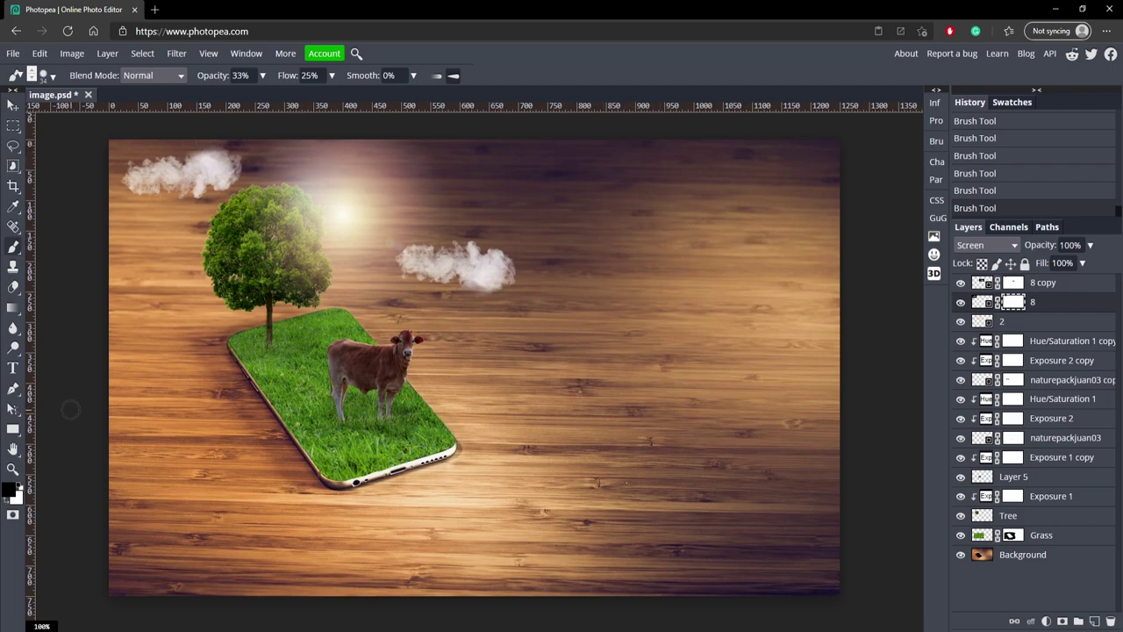
# - Check layers 2 and Layer 5 by toggling their visibility, and set the exposure of Exposure 1 copy to 0.400
pyautogui.click(13, 470)
pyautogui.moveTo(268, 393); pyautogui.dragTo(261, 394)
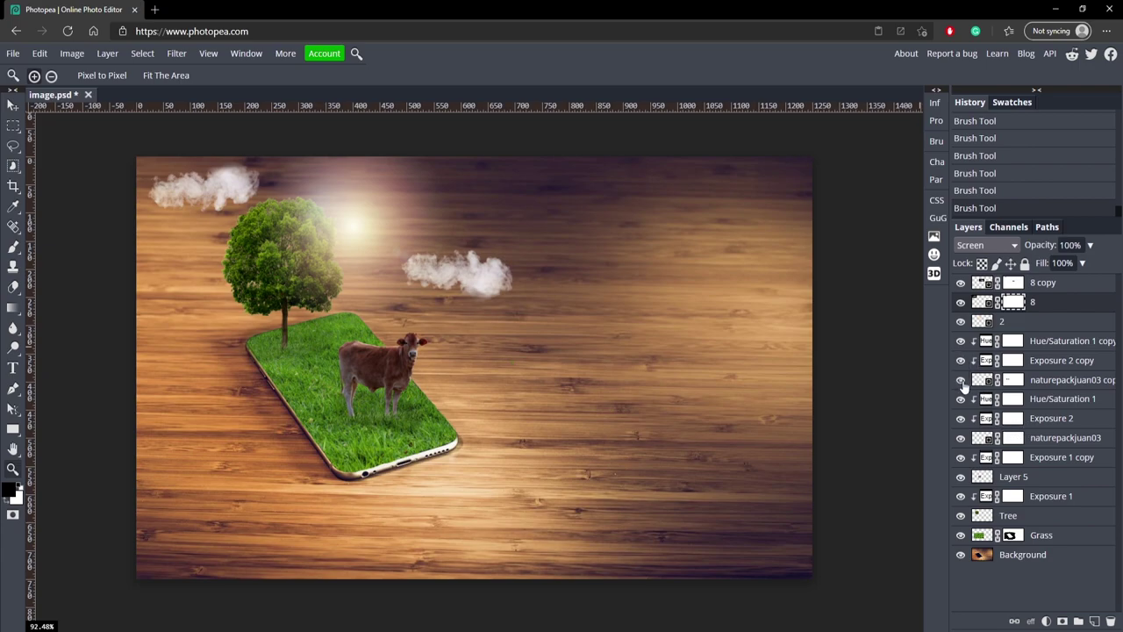
pyautogui.click(961, 322)
pyautogui.click(961, 322)
pyautogui.click(961, 477)
pyautogui.click(961, 476)
pyautogui.click(997, 457)
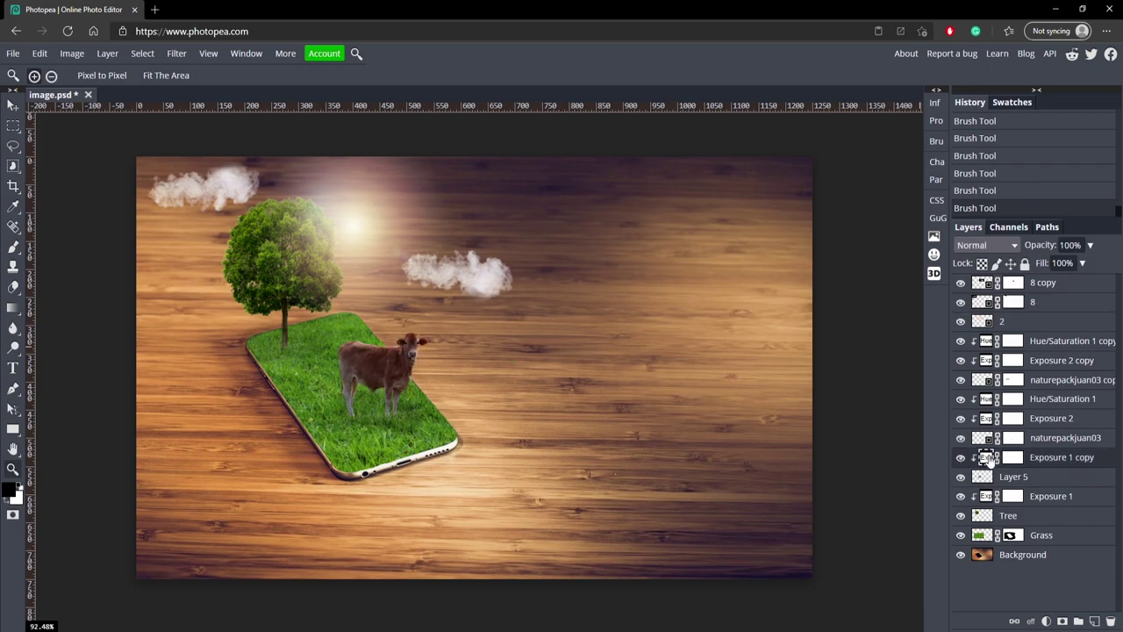
pyautogui.doubleClick(986, 457)
pyautogui.moveTo(827, 188); pyautogui.dragTo(824, 193)
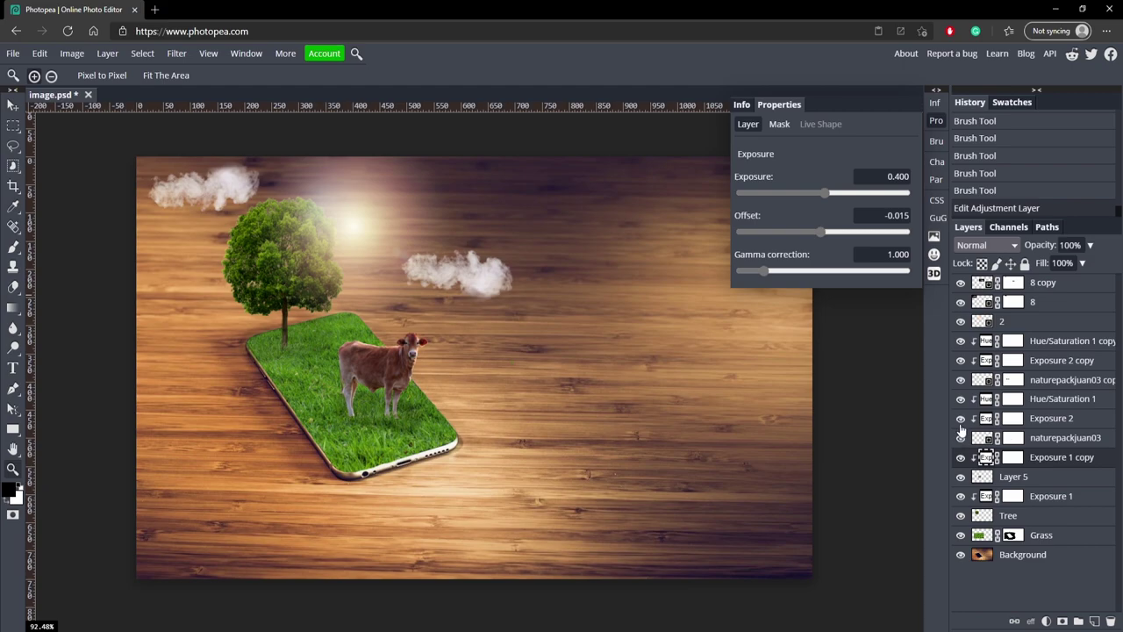
# - Identify the Tree layer by toggling its visibility and set the exposure of its Exposure 1 adjustment to 0.600
pyautogui.click(960, 515)
pyautogui.click(960, 515)
pyautogui.click(986, 496)
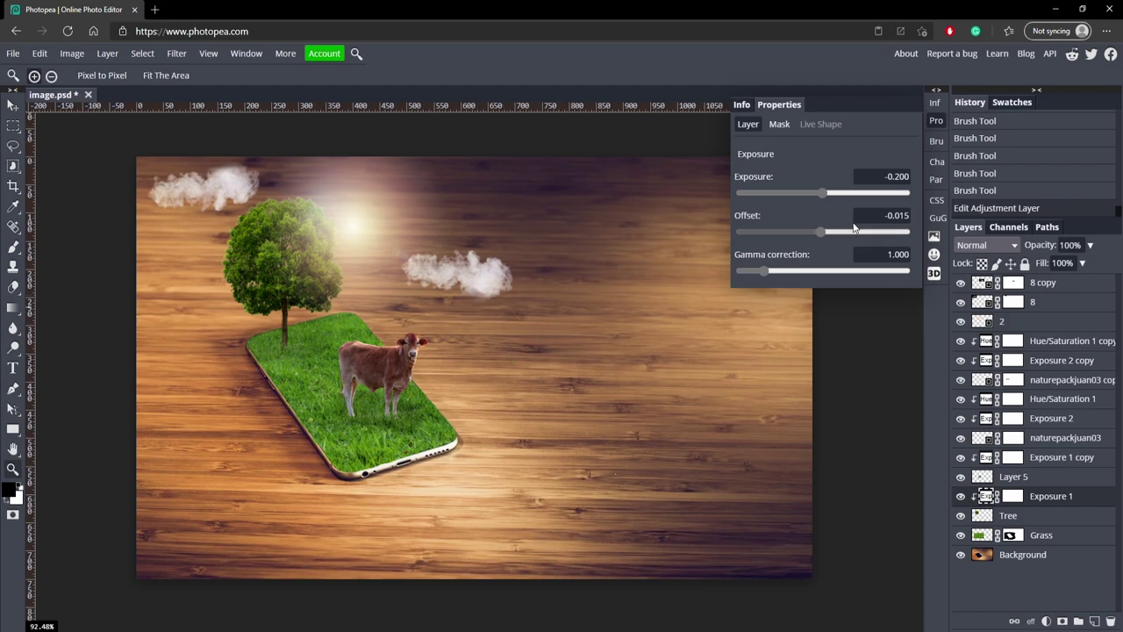
pyautogui.moveTo(819, 195); pyautogui.dragTo(826, 195)
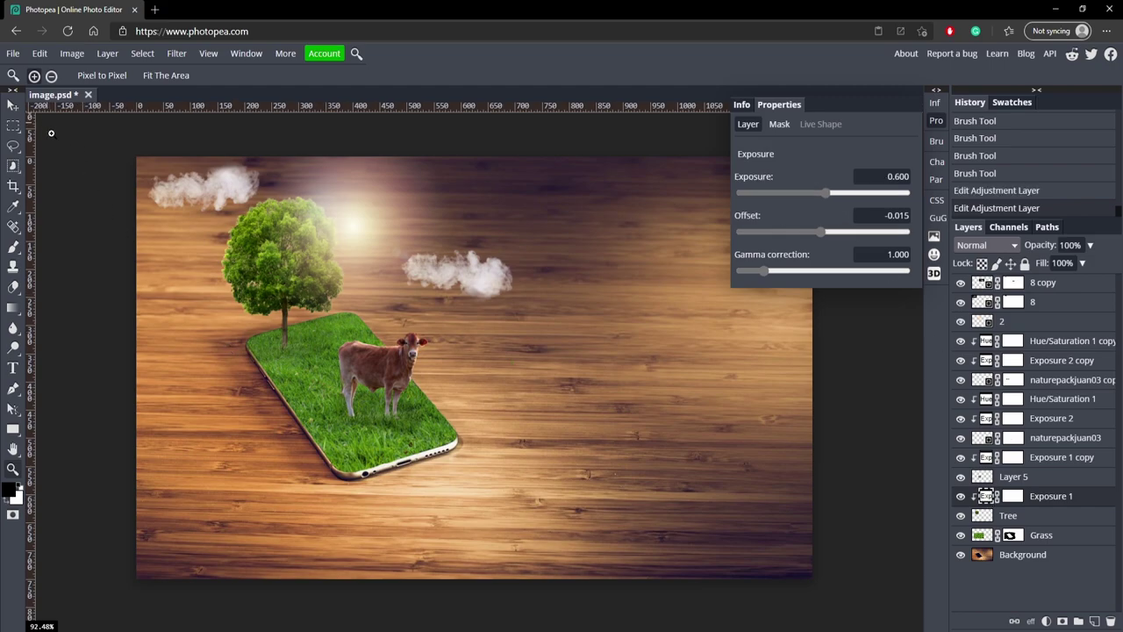
pyautogui.click(935, 126)
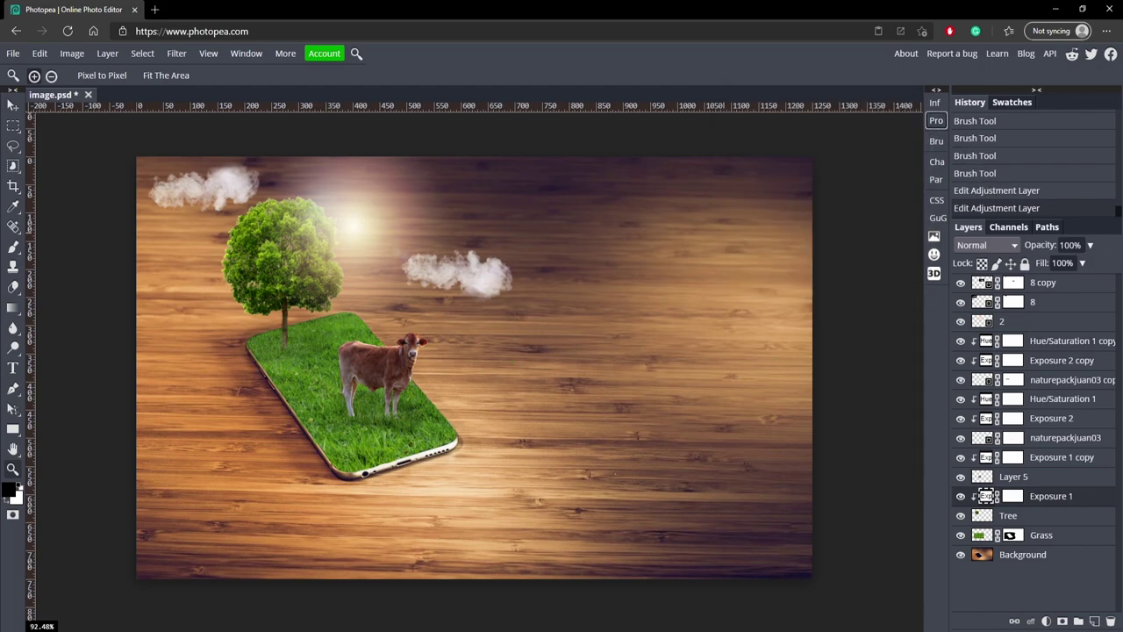
# - Add a Curves adjustment above all layers and bend its Red channel into a gentle S-curve, raising highlights and lowering shadows
pyautogui.click(1059, 291)
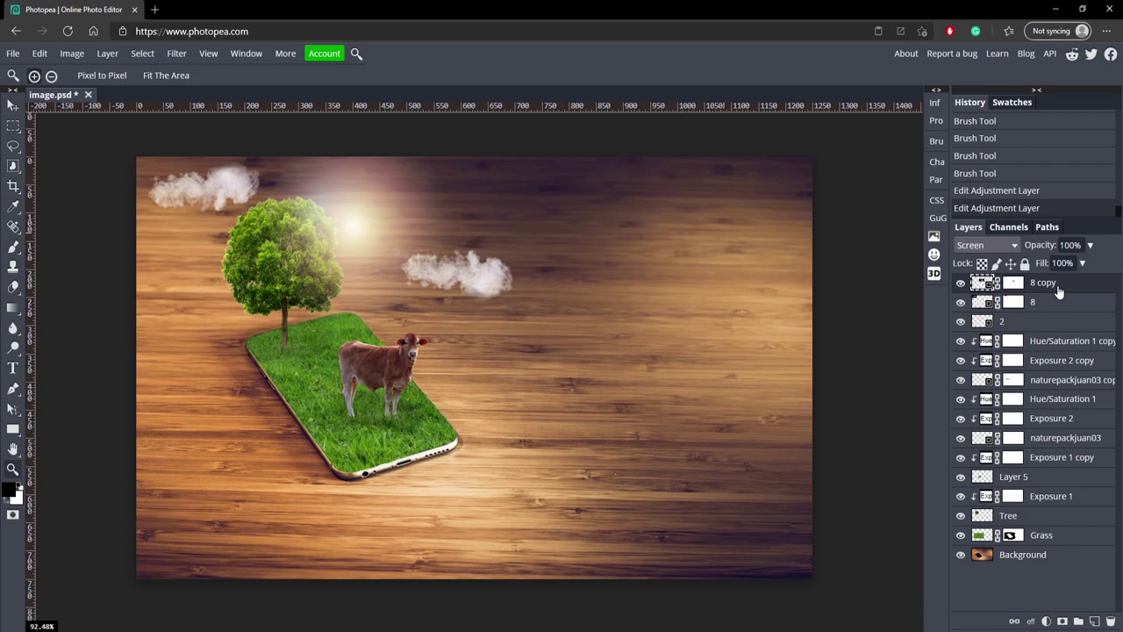
pyautogui.click(1046, 622)
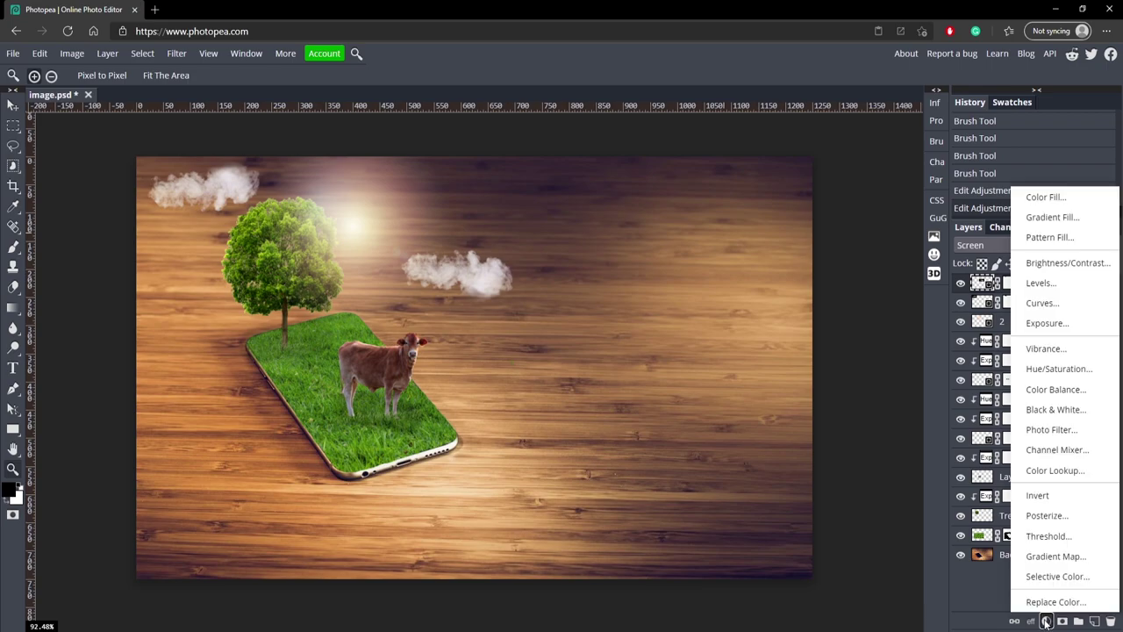
pyautogui.click(1044, 301)
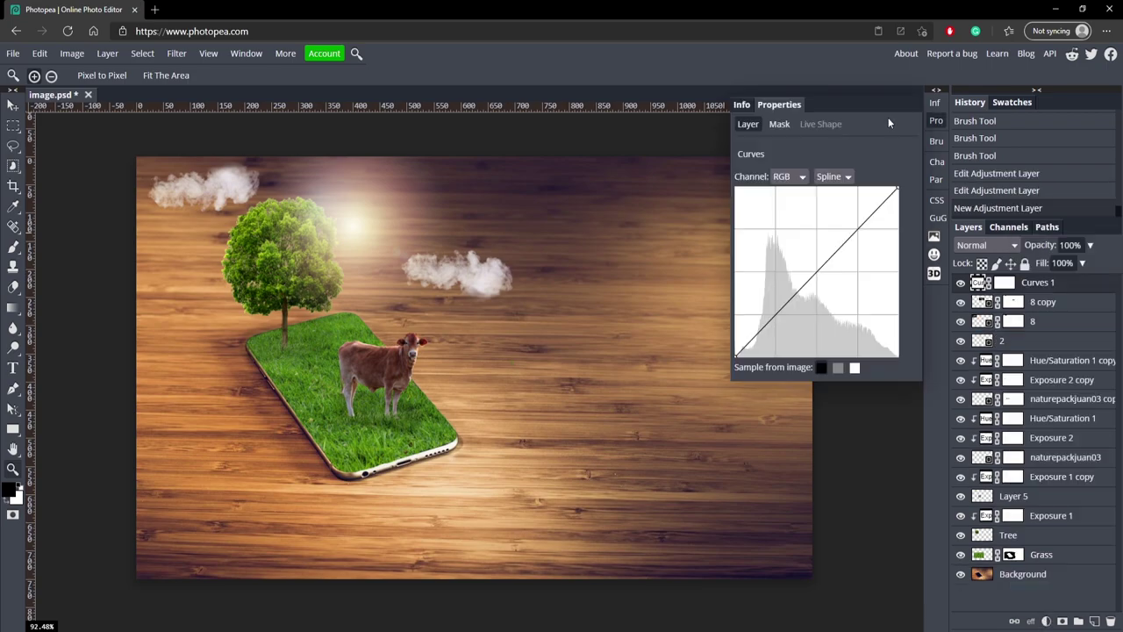
pyautogui.click(787, 177)
pyautogui.click(781, 200)
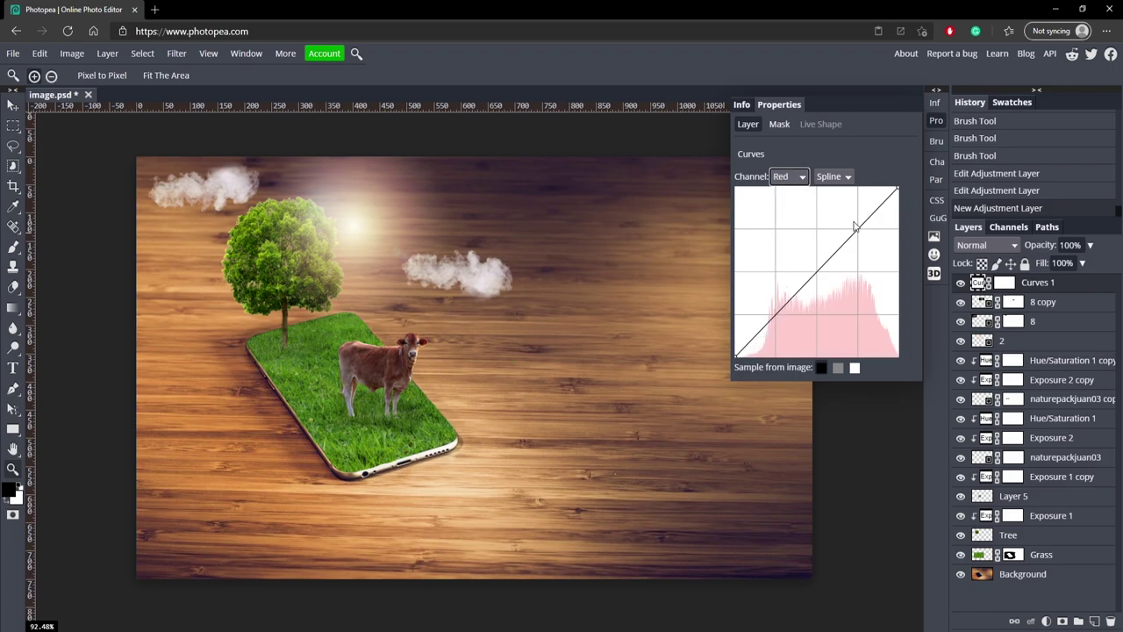
pyautogui.moveTo(855, 227); pyautogui.dragTo(857, 220)
pyautogui.moveTo(778, 304); pyautogui.dragTo(776, 324)
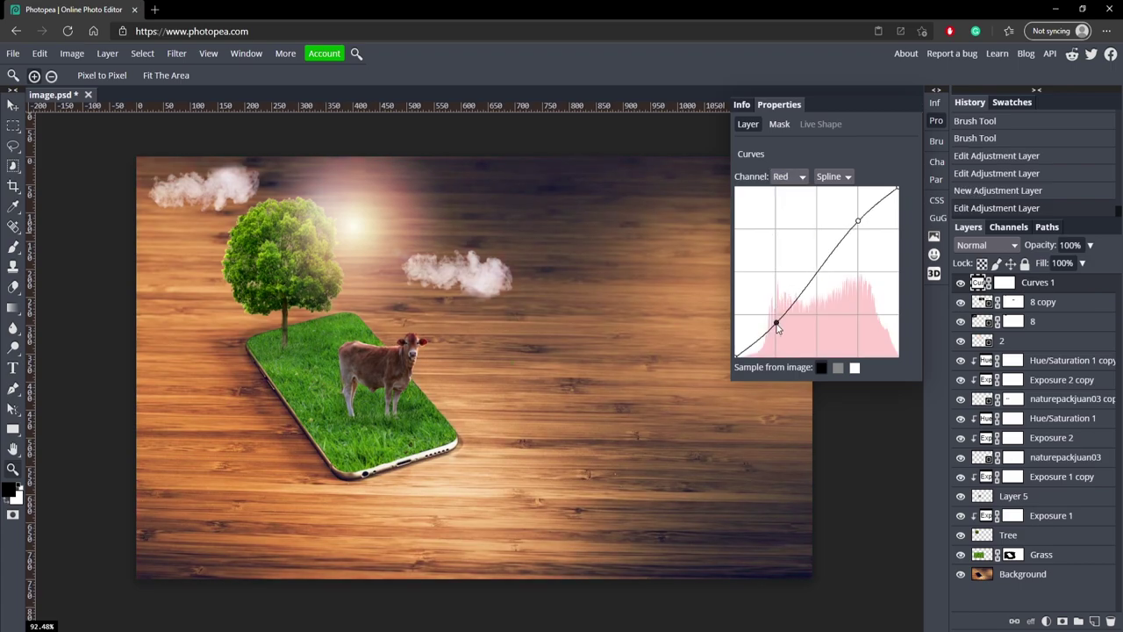
# - Bend the Green channel of the Curves adjustment into a gentle S-curve with raised highlights and lowered shadows
pyautogui.click(786, 177)
pyautogui.click(788, 213)
pyautogui.moveTo(858, 230); pyautogui.dragTo(858, 224)
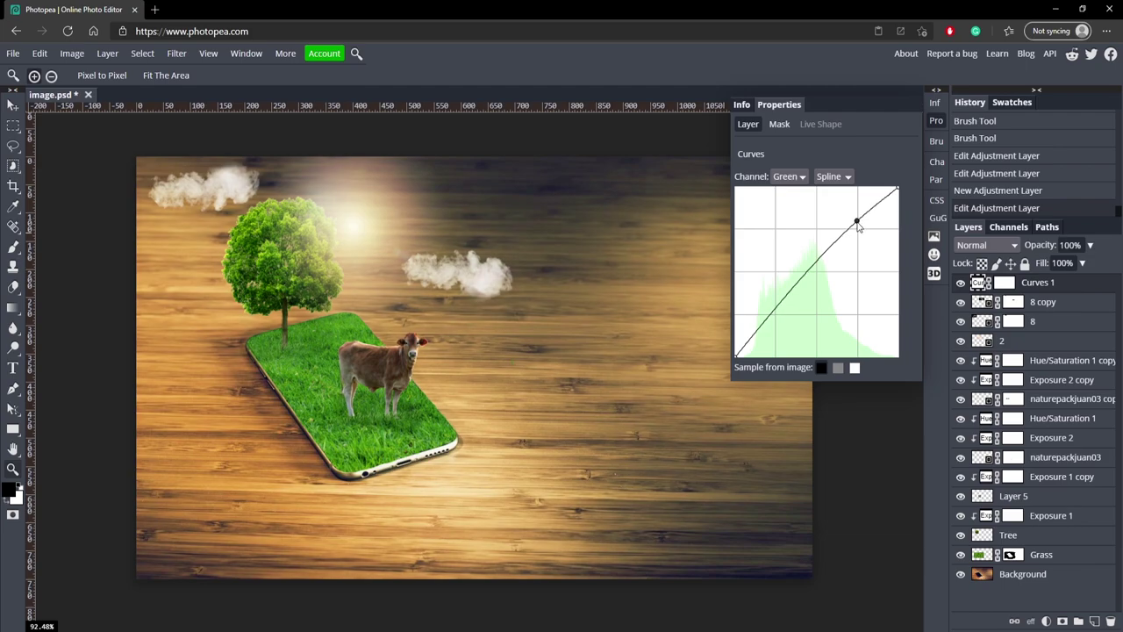
pyautogui.moveTo(762, 323); pyautogui.dragTo(779, 324)
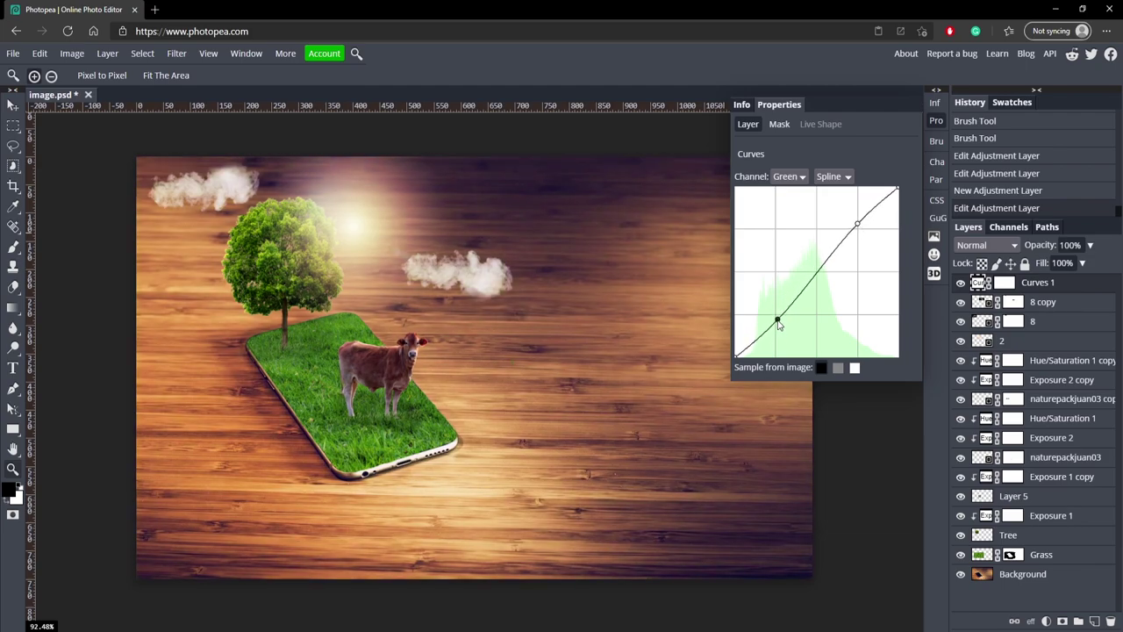
# - Shape the Blue channel of the Curves adjustment as a gentle S-curve, lifting the highlights and darkening the shadows
pyautogui.click(788, 177)
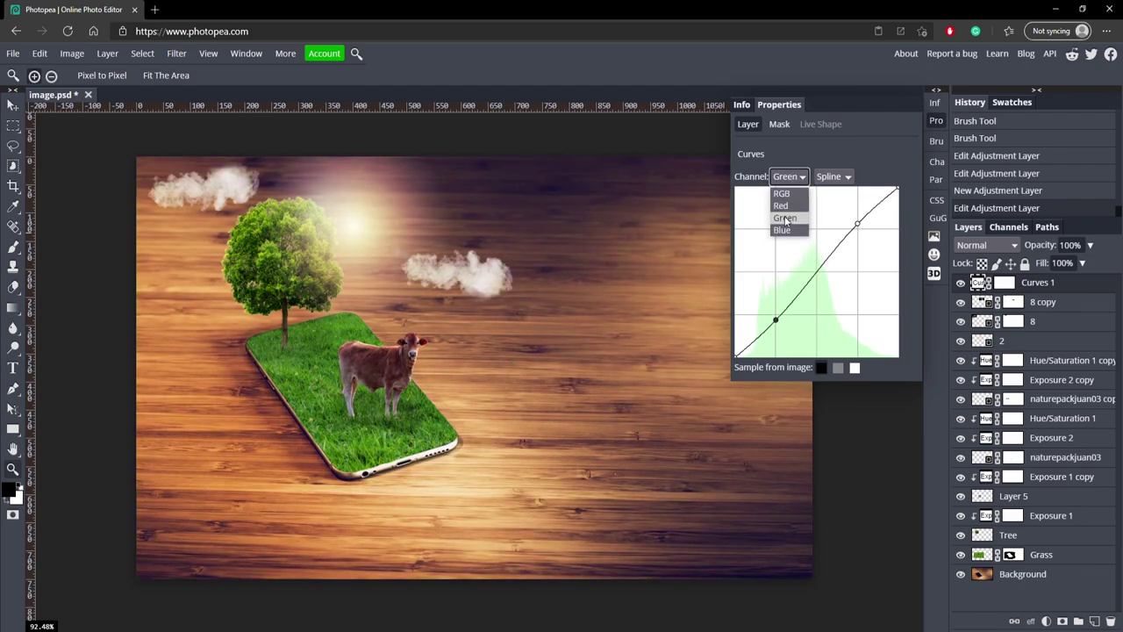
pyautogui.click(782, 230)
pyautogui.moveTo(857, 230); pyautogui.dragTo(855, 224)
pyautogui.moveTo(763, 326); pyautogui.dragTo(777, 326)
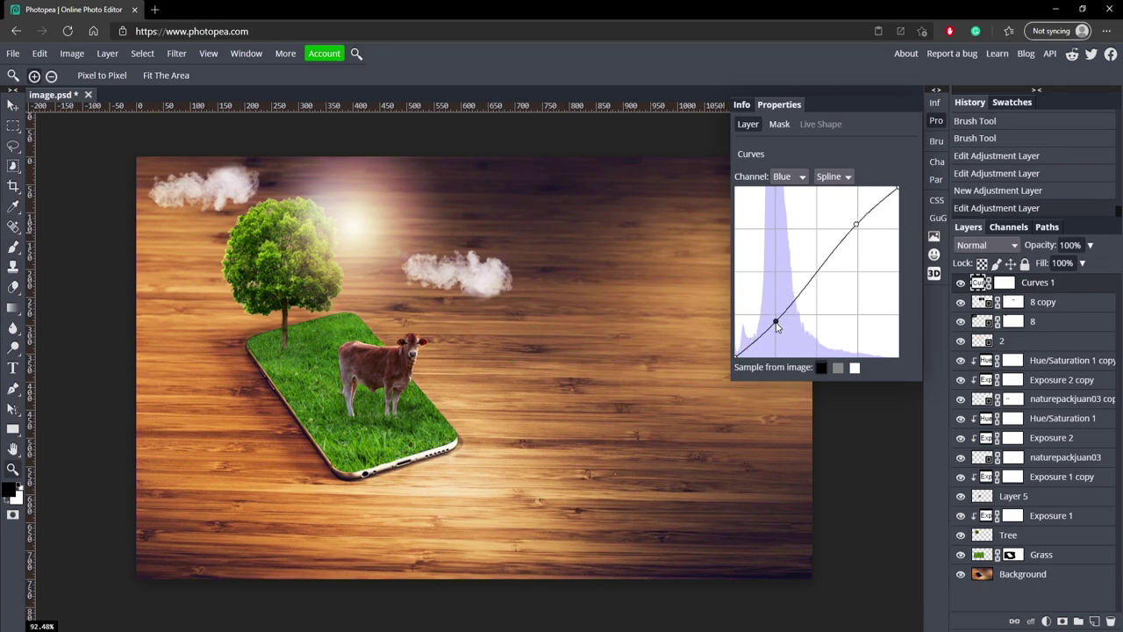
# - Compare the composite with and without the Curves adjustment, close its properties and examine the finished image up close
pyautogui.click(961, 283)
pyautogui.click(961, 283)
pyautogui.click(935, 124)
pyautogui.scroll(1, 429, 353)
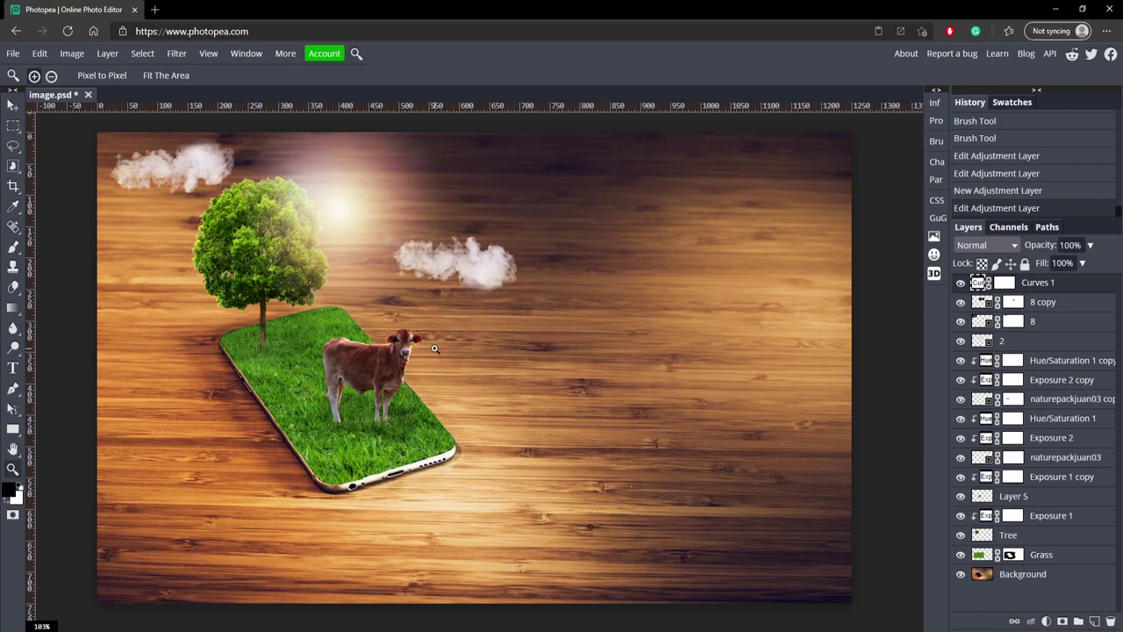
pyautogui.scroll(3, 456, 300)
pyautogui.scroll(-2, 383, 324)
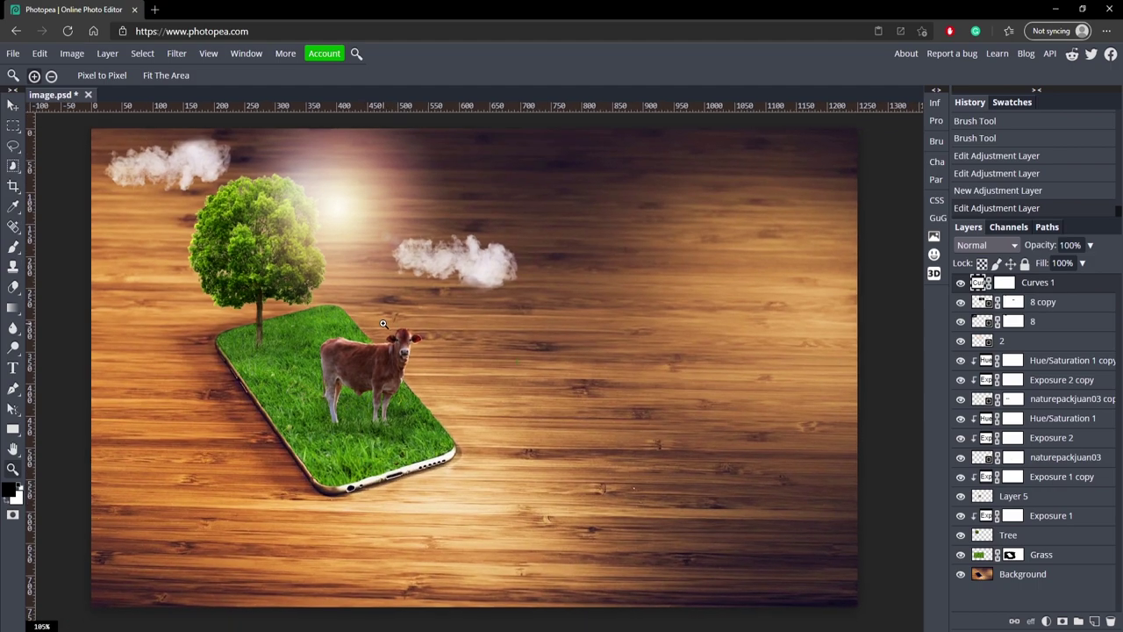